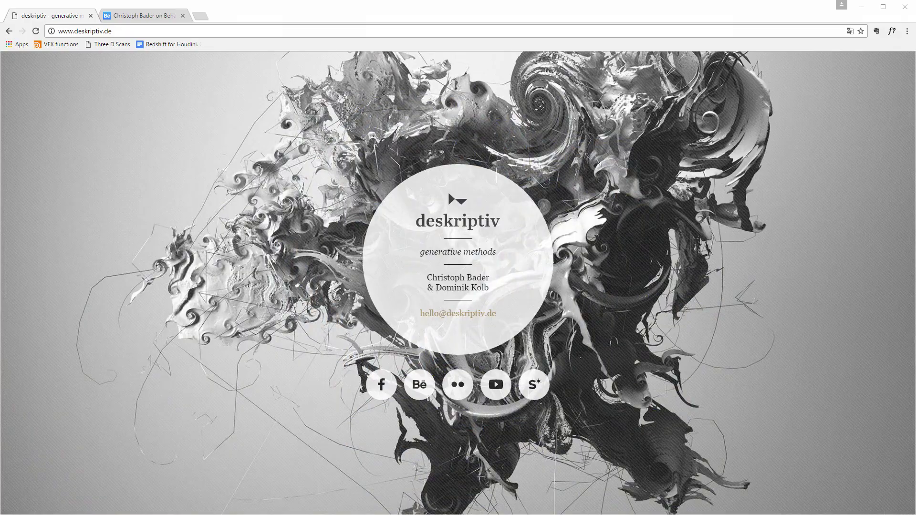
- Open the DoubleMesh project on the deskriptiv Behance profile and look through it as reference
{"action": "key", "text": "ctrl+Tab"}
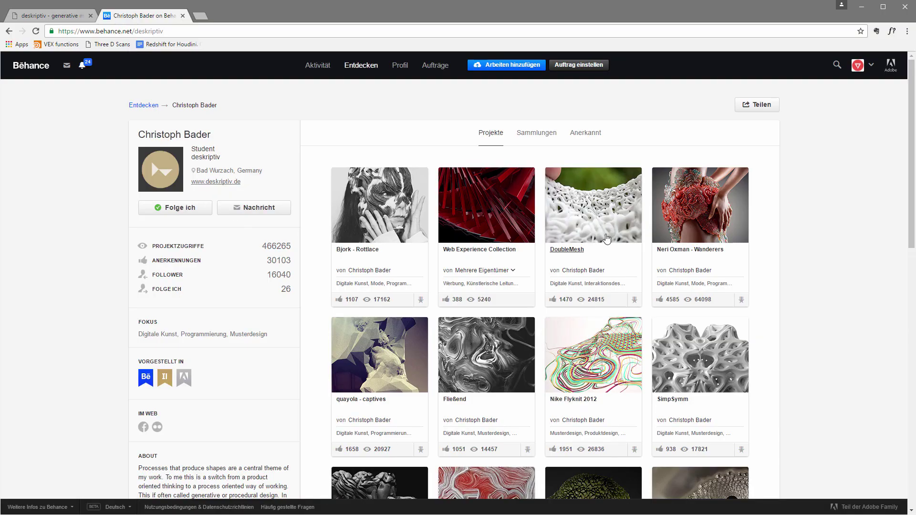
{"action": "left_click", "coordinate": [587, 258]}
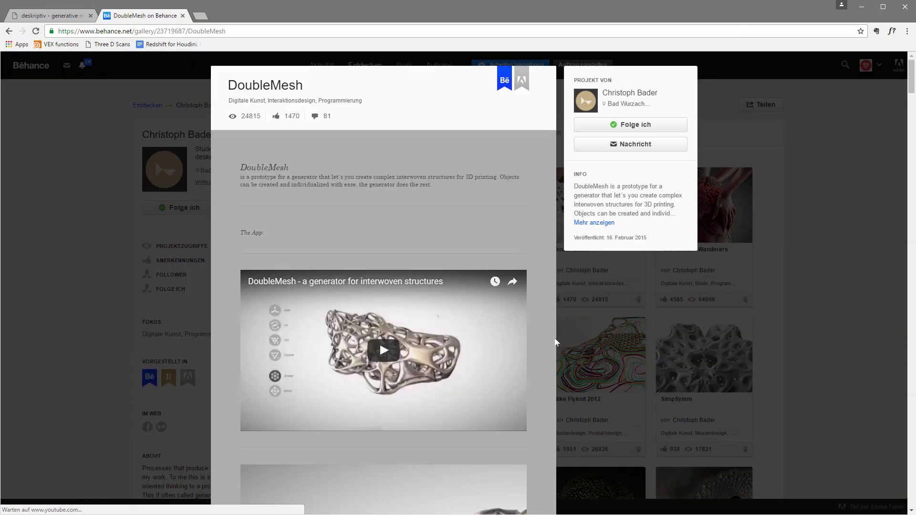
{"action": "left_click_drag", "start_coordinate": [910, 82], "coordinate": [907, 310]}
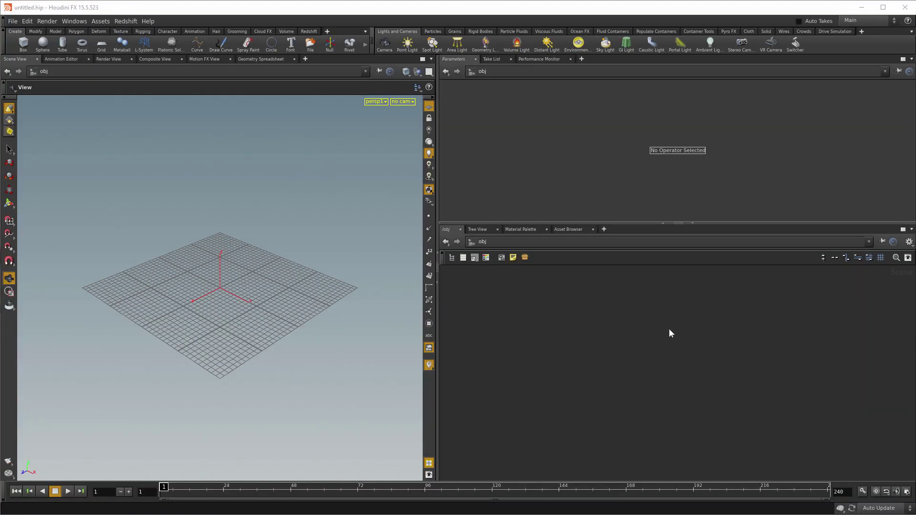
- Collapse the separate parameters pane and show node parameters as an overlay on the enlarged network editor
{"action": "left_click", "coordinate": [663, 222]}
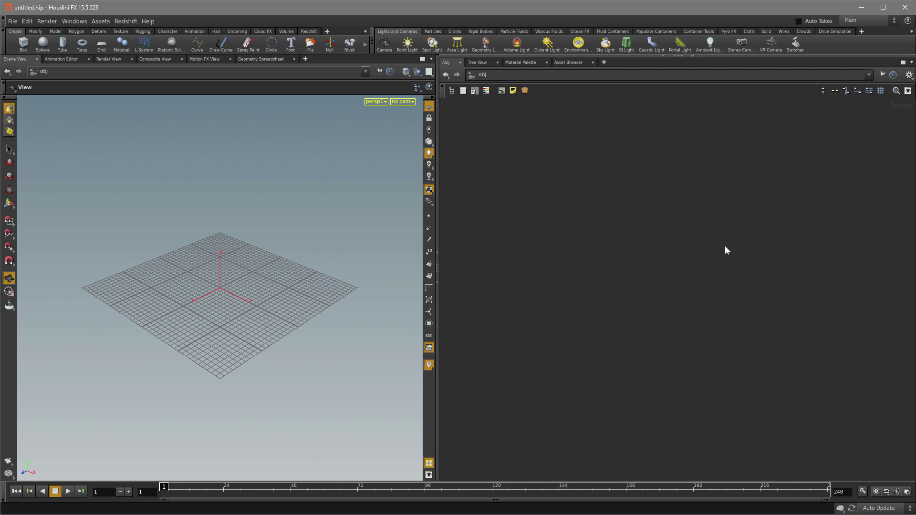
{"action": "key", "text": "p"}
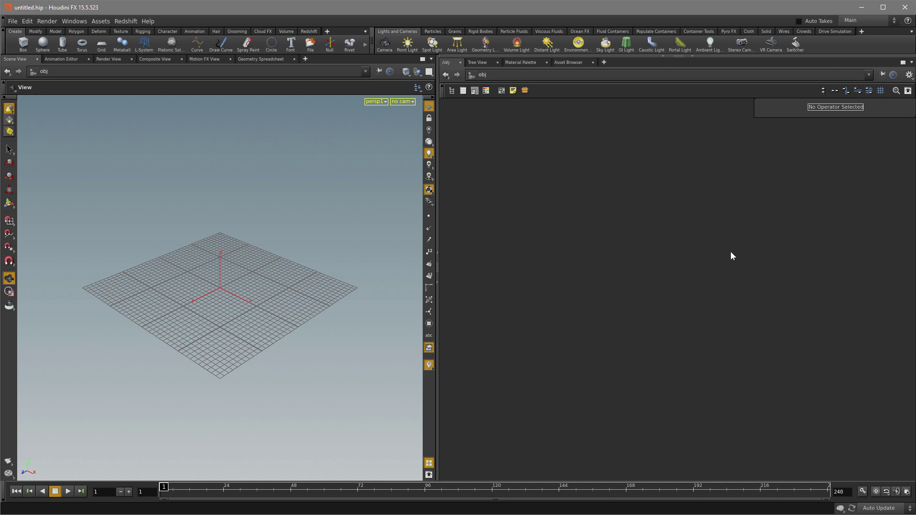
- Add a Geometry object to the scene network and rename it DualMesh
{"action": "key", "text": "Tab"}
{"action": "type", "text": "ge"}
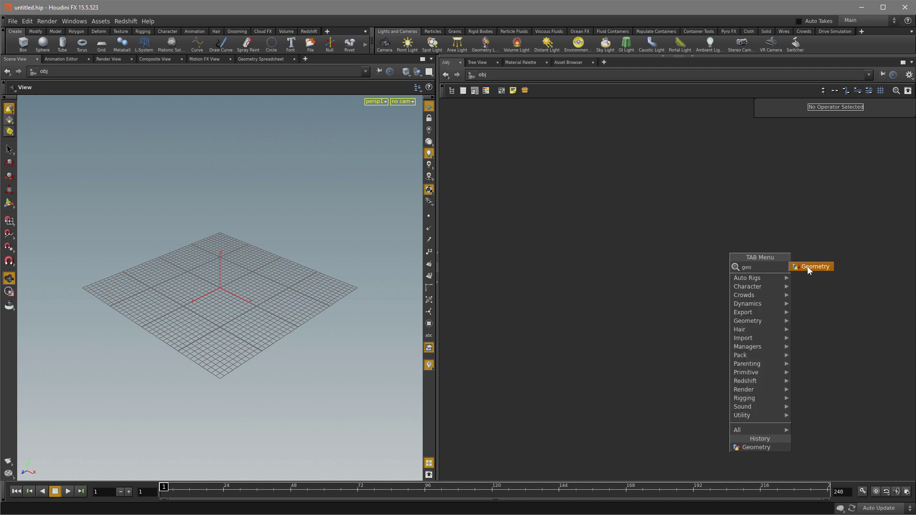
{"action": "left_click", "coordinate": [811, 266]}
{"action": "left_click", "coordinate": [671, 211]}
{"action": "double_click", "coordinate": [710, 211]}
{"action": "double_click", "coordinate": [715, 211]}
{"action": "type", "text": "DualLine"}
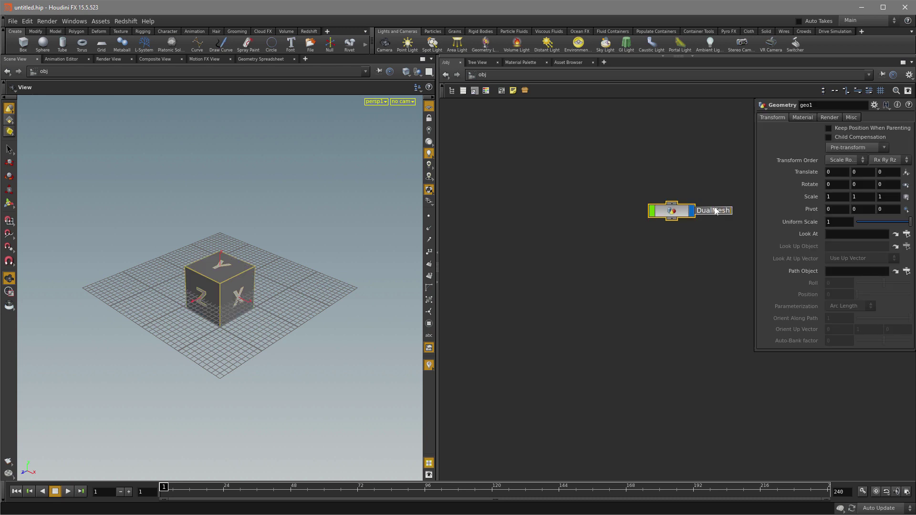
{"action": "left_click", "coordinate": [663, 293]}
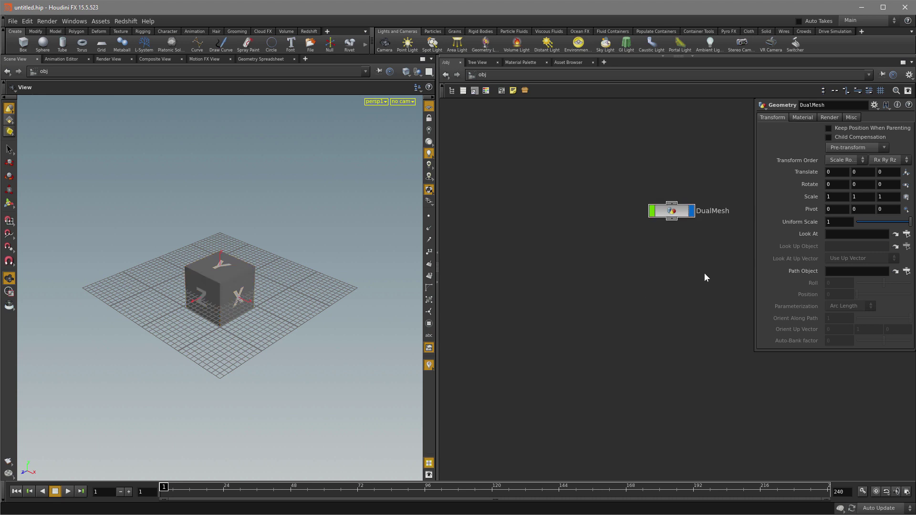
{"action": "left_click_drag", "start_coordinate": [685, 215], "coordinate": [607, 168]}
- Enter the DualMesh object's network and delete its default file node
{"action": "key", "text": "Return"}
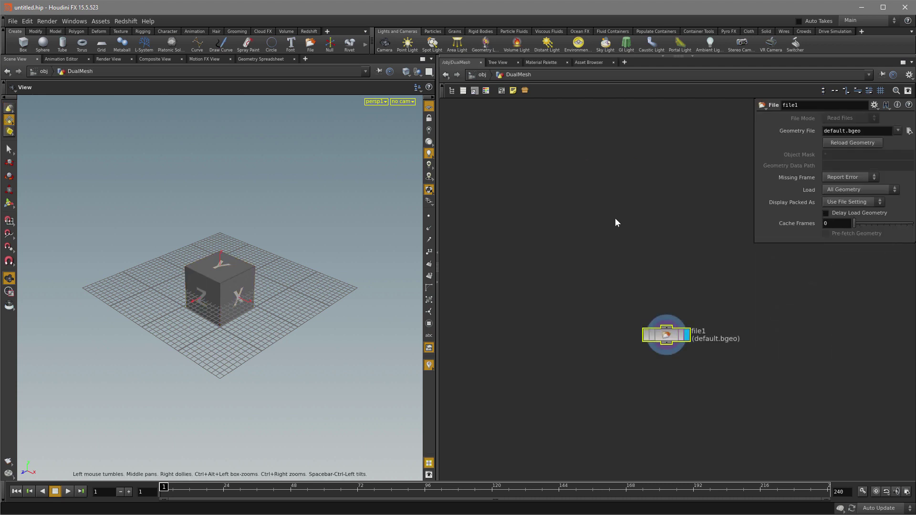
{"action": "left_click_drag", "start_coordinate": [663, 328], "coordinate": [592, 184]}
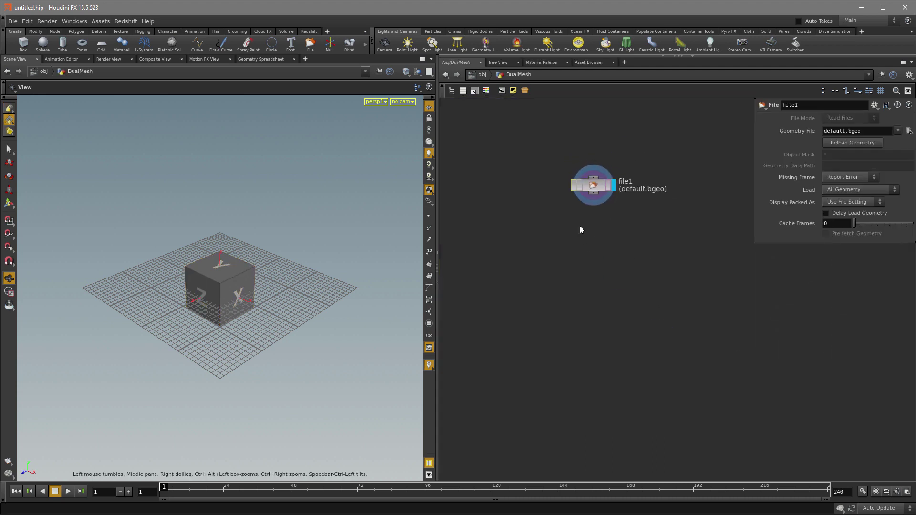
{"action": "key", "text": "Delete"}
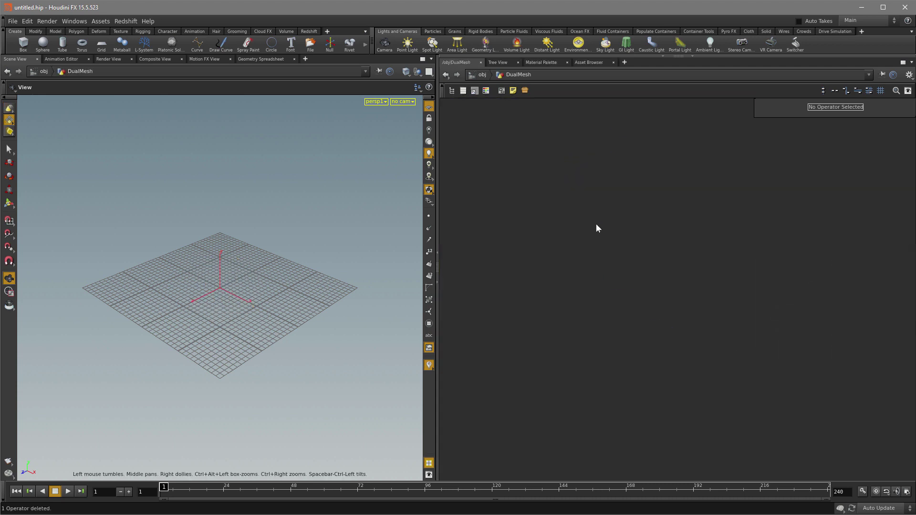
- Place a Torus node in the empty DualMesh network
{"action": "key", "text": "Tab"}
{"action": "type", "text": "tor"}
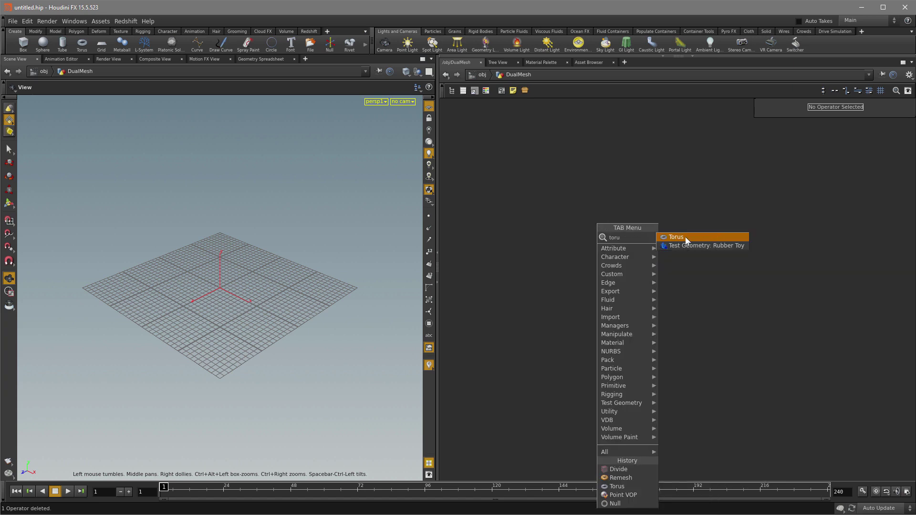
{"action": "key", "text": "Return"}
{"action": "left_click", "coordinate": [606, 219]}
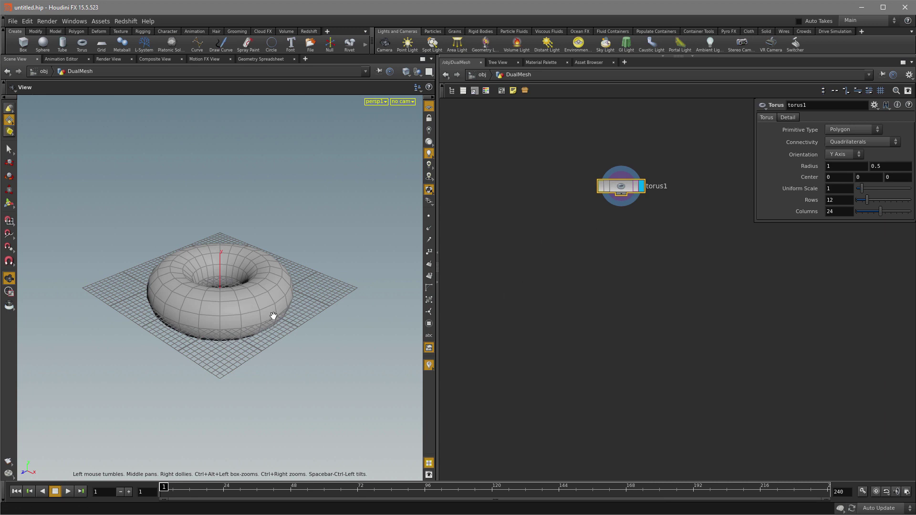
{"action": "left_click_drag", "start_coordinate": [262, 311], "coordinate": [258, 322]}
{"action": "right_click_drag", "start_coordinate": [258, 322], "coordinate": [312, 287]}
{"action": "left_click_drag", "start_coordinate": [312, 287], "coordinate": [295, 298]}
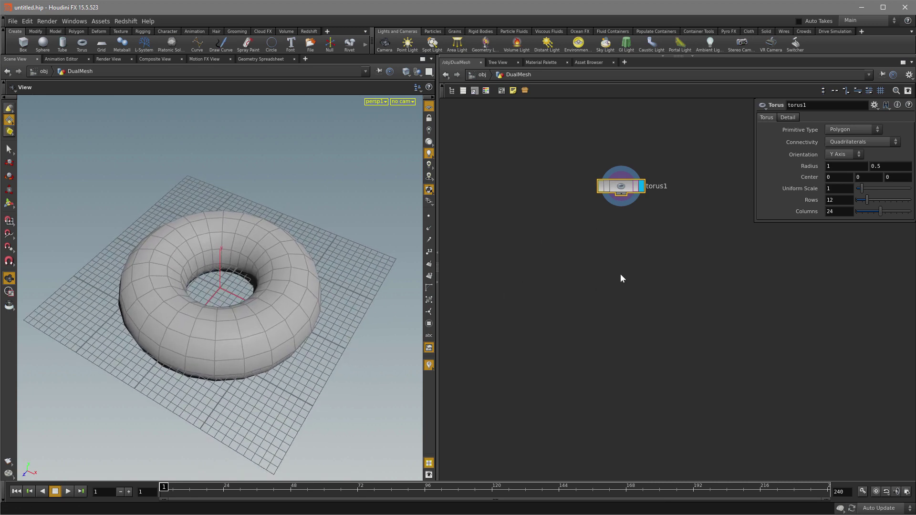
{"action": "key", "text": "alt+Tab"}
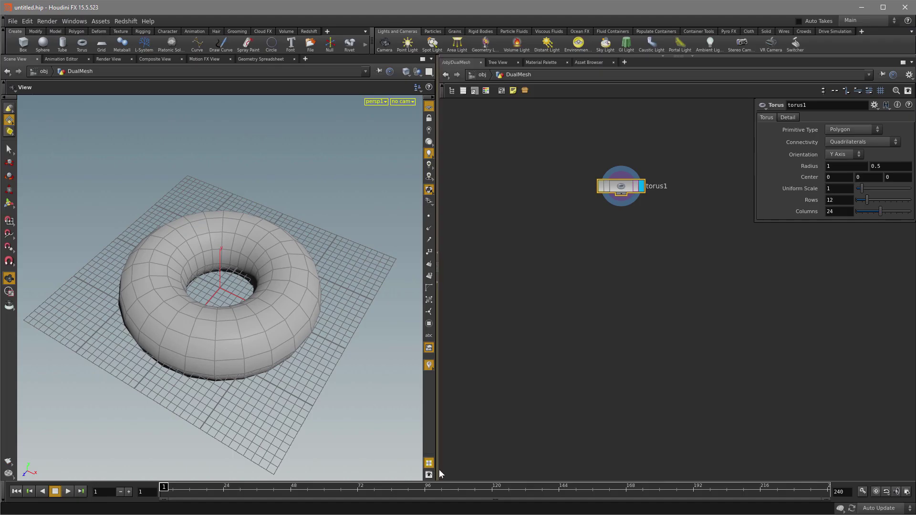
{"action": "left_click_drag", "start_coordinate": [239, 306], "coordinate": [276, 341]}
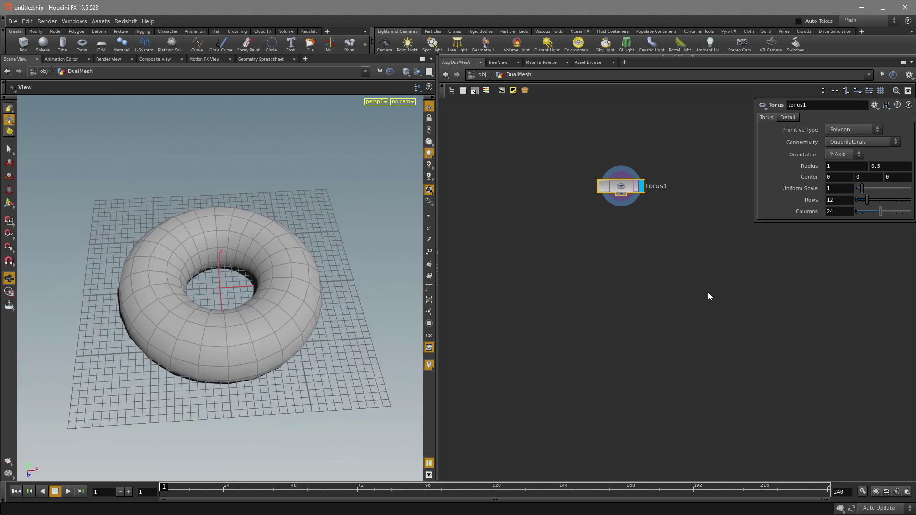
- Add a Remesh node fed by the torus and display its output
{"action": "key", "text": "Tab"}
{"action": "type", "text": "rem"}
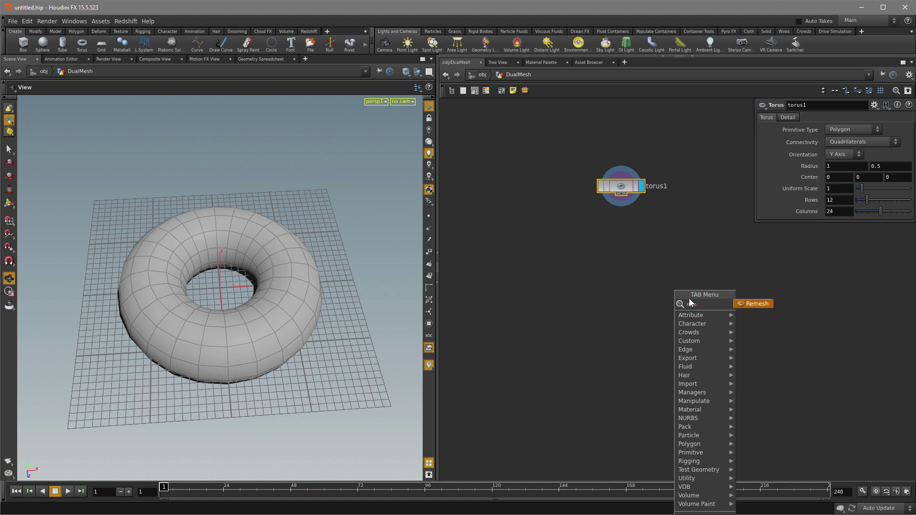
{"action": "left_click", "coordinate": [740, 304]}
{"action": "left_click", "coordinate": [629, 226]}
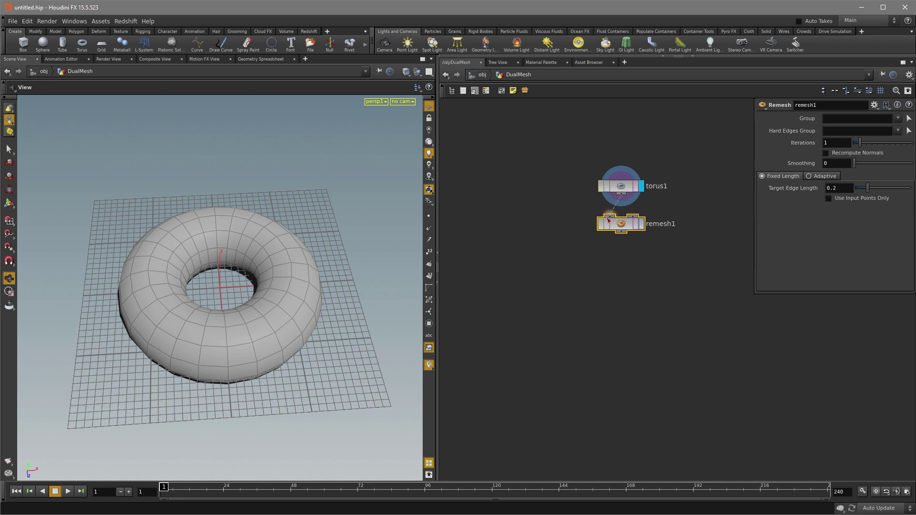
{"action": "left_click", "coordinate": [642, 224]}
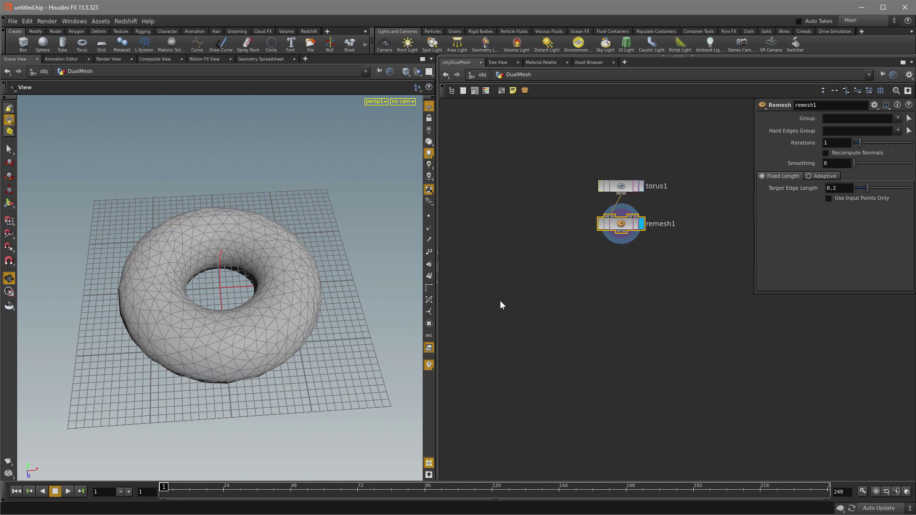
- Set the Remesh node's iterations to 3
{"action": "left_click_drag", "start_coordinate": [235, 356], "coordinate": [273, 345]}
{"action": "left_click_drag", "start_coordinate": [223, 379], "coordinate": [257, 360]}
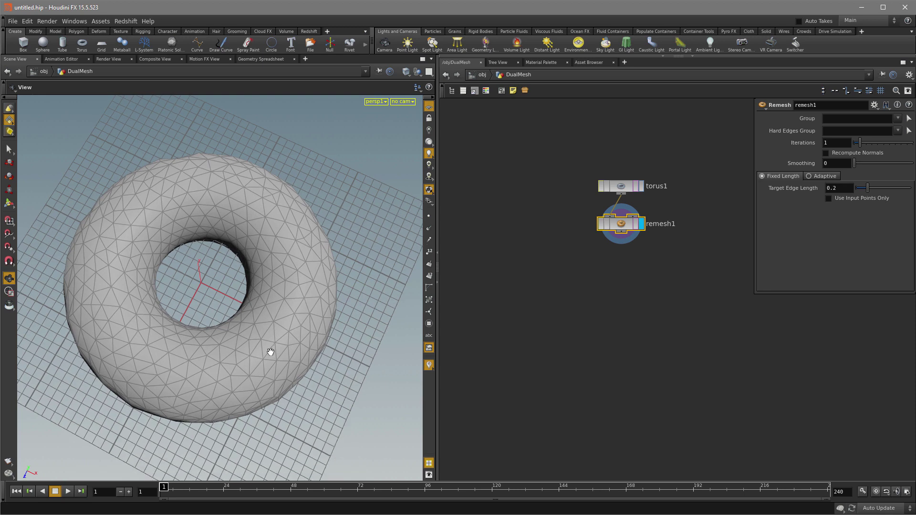
{"action": "left_click", "coordinate": [660, 325]}
{"action": "left_click_drag", "start_coordinate": [310, 356], "coordinate": [437, 371]}
{"action": "left_click_drag", "start_coordinate": [300, 335], "coordinate": [358, 344]}
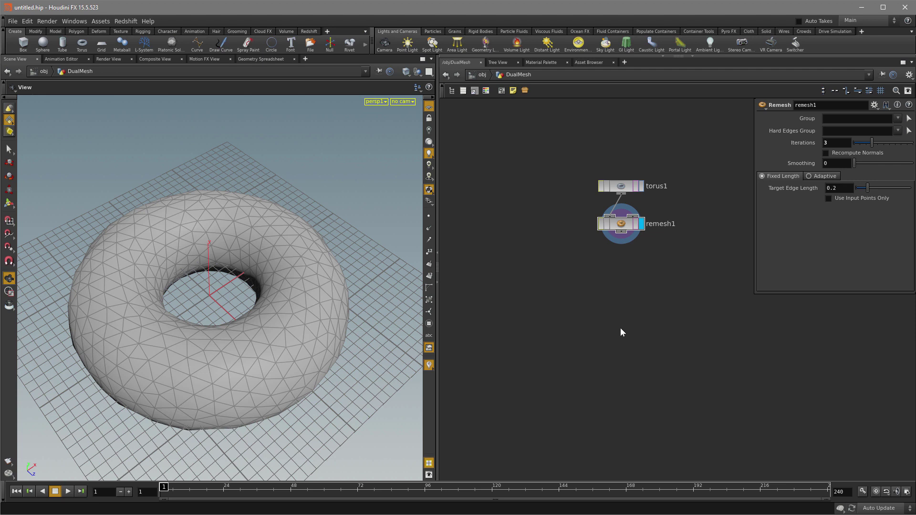
- Add a Divide node fed by the Remesh node and display its output
{"action": "key", "text": "Tab"}
{"action": "type", "text": "div"}
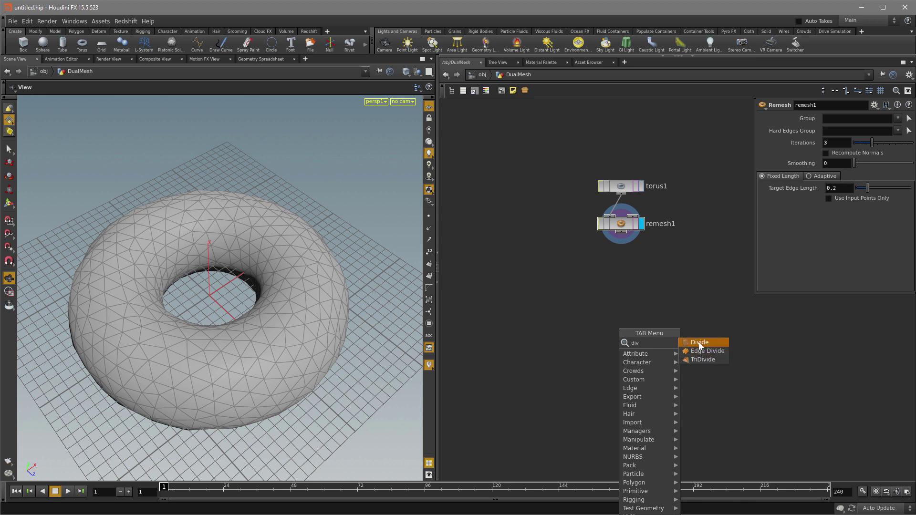
{"action": "left_click", "coordinate": [699, 343]}
{"action": "left_click", "coordinate": [671, 265]}
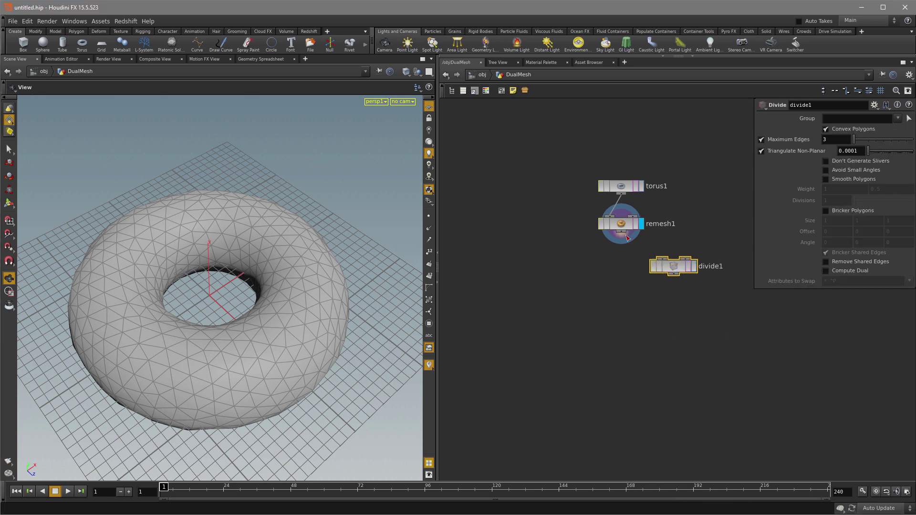
{"action": "left_click", "coordinate": [694, 269]}
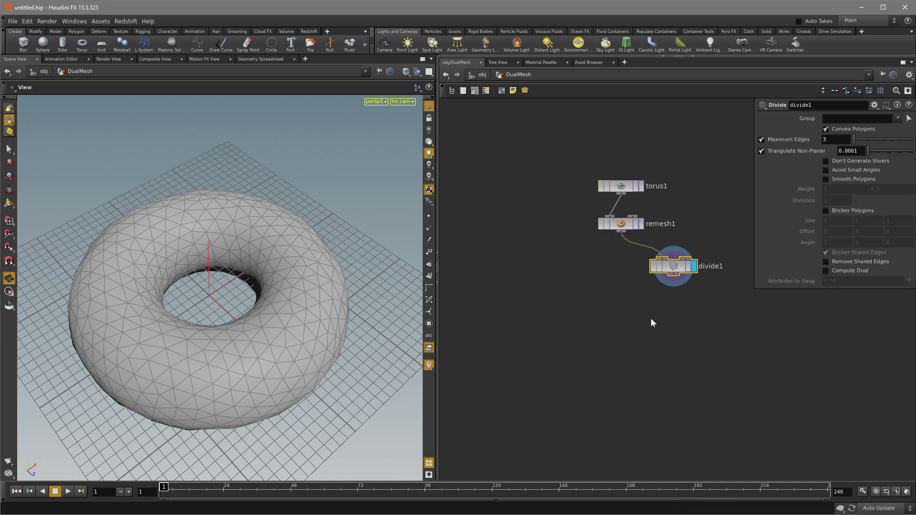
- Enable Compute Dual on the Divide node and template the Remesh node for comparison
{"action": "left_click", "coordinate": [826, 270]}
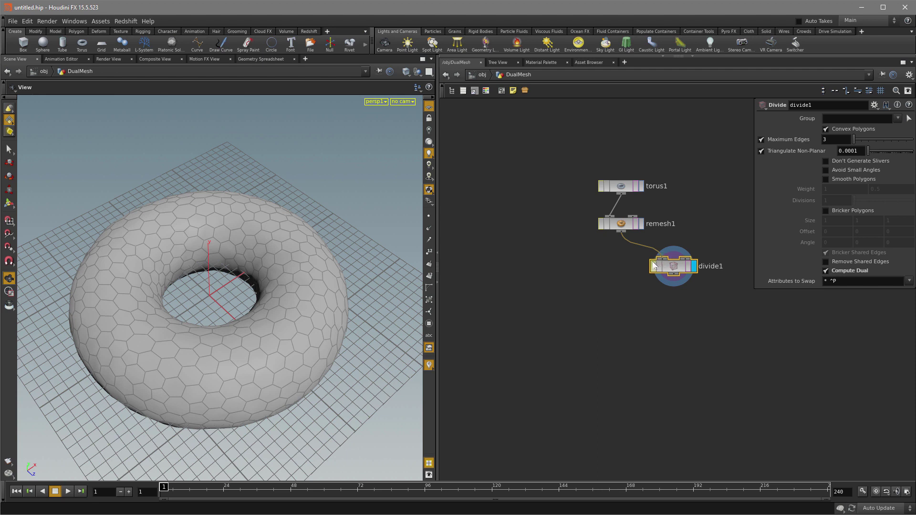
{"action": "left_click", "coordinate": [636, 226]}
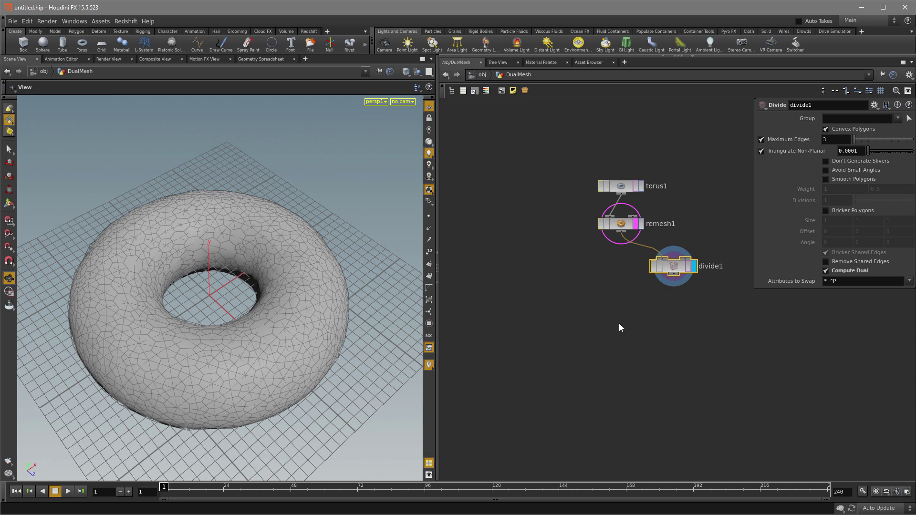
- Add a Null node below the Remesh node and name it Delaunay
{"action": "left_click", "coordinate": [643, 390]}
{"action": "key", "text": "Tab"}
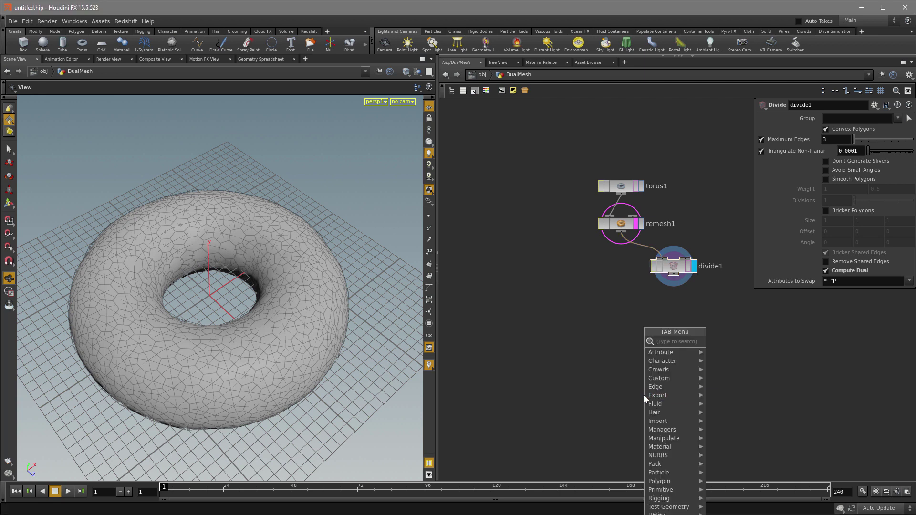
{"action": "type", "text": "null"}
{"action": "key", "text": "Return"}
{"action": "left_click", "coordinate": [586, 360]}
{"action": "key", "text": "F2"}
{"action": "type", "text": "Delaunay"}
{"action": "key", "text": "Return"}
{"action": "left_click", "coordinate": [701, 399]}
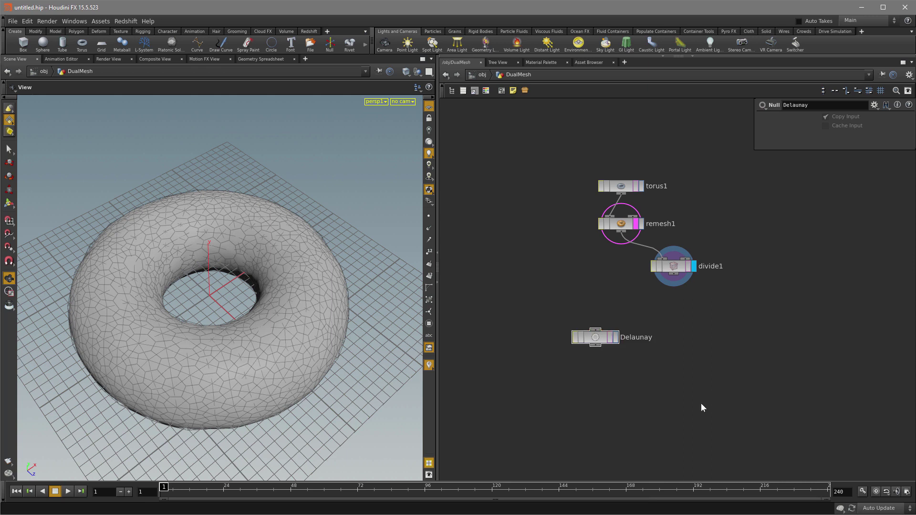
- Add a second Null node beside Delaunay and name it Voronoi
{"action": "key", "text": "Tab"}
{"action": "type", "text": "nul"}
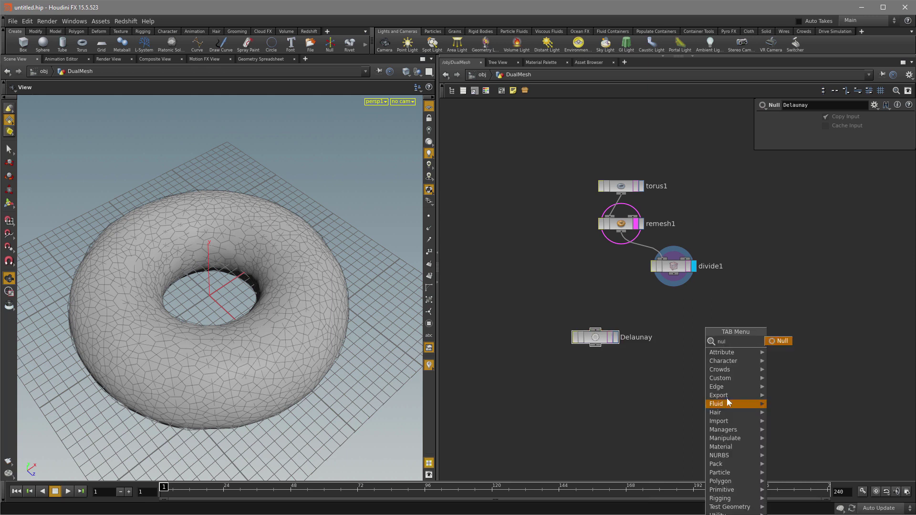
{"action": "key", "text": "Return"}
{"action": "left_click", "coordinate": [721, 345]}
{"action": "double_click", "coordinate": [749, 333]}
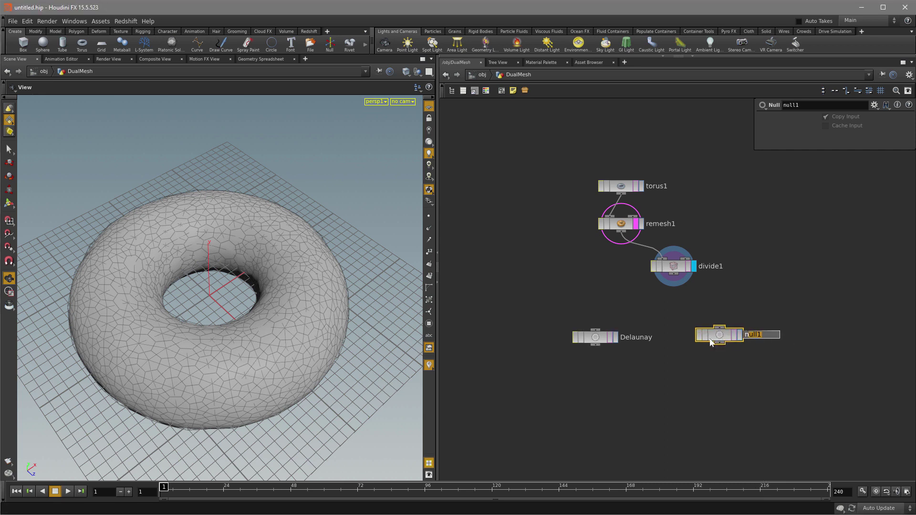
{"action": "type", "text": "CoronoiV"}
{"action": "left_click", "coordinate": [794, 361]}
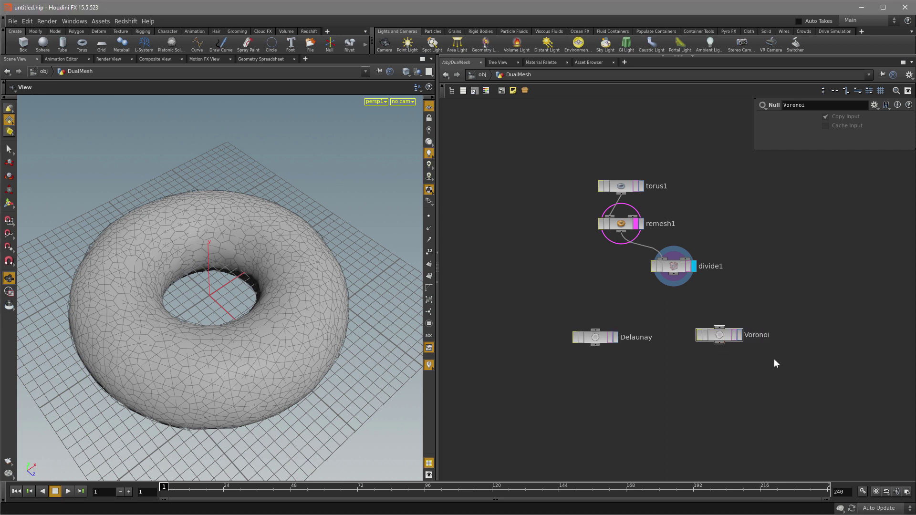
- Colour the Delaunay and Voronoi nodes green
{"action": "key", "text": "c"}
{"action": "left_click_drag", "start_coordinate": [541, 322], "coordinate": [742, 340]}
{"action": "left_click", "coordinate": [605, 405]}
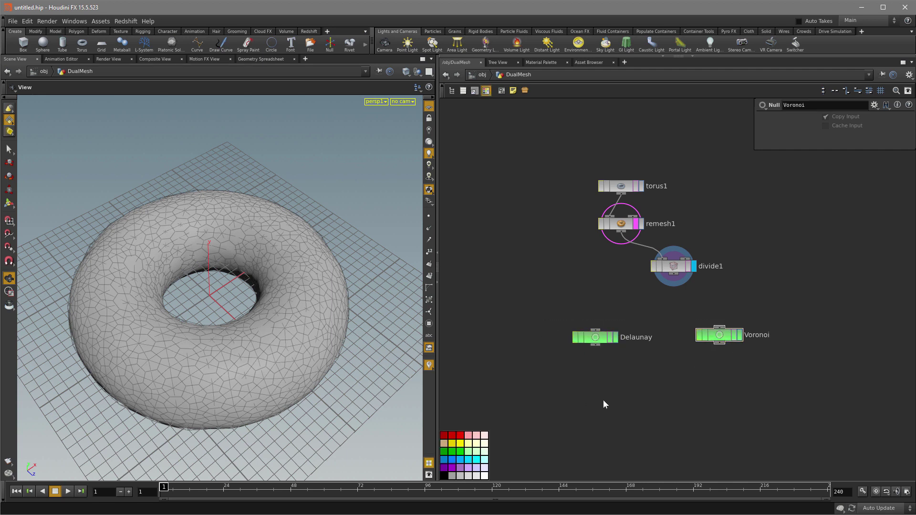
- Connect the Remesh output to Delaunay, display Delaunay, and turn off the Remesh node's template display
{"action": "left_click_drag", "start_coordinate": [596, 337], "coordinate": [577, 339]}
{"action": "left_click_drag", "start_coordinate": [621, 232], "coordinate": [578, 332]}
{"action": "left_click", "coordinate": [598, 339]}
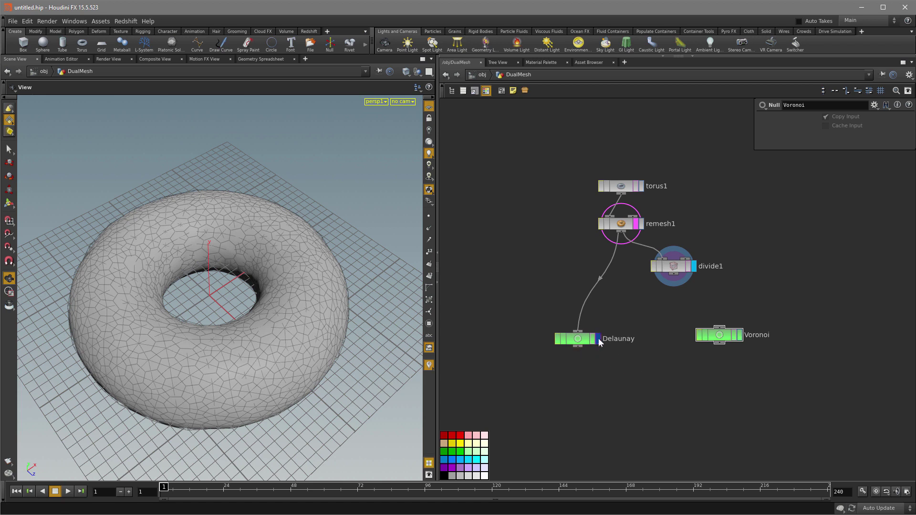
{"action": "left_click", "coordinate": [636, 224]}
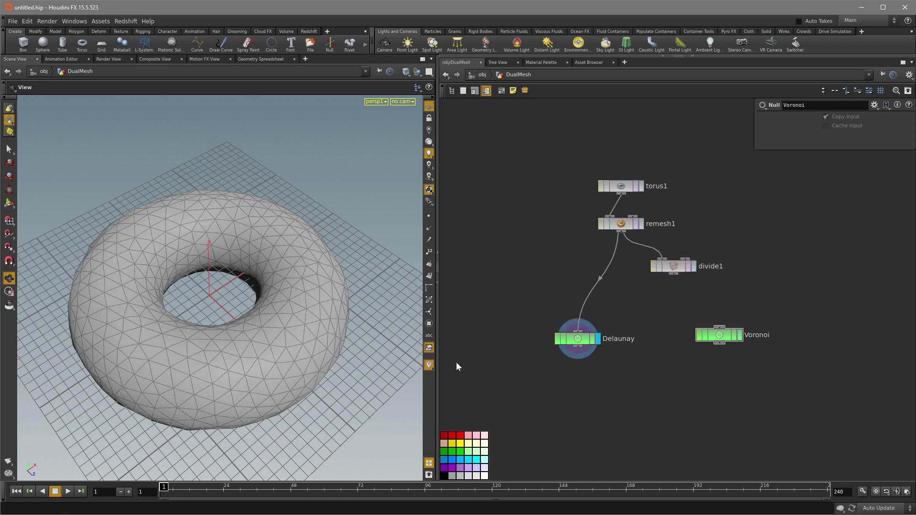
- Connect the Divide output to Voronoi, display Voronoi, and tidy the placement of the two Null nodes
{"action": "mouse_move", "coordinate": [723, 338]}
{"action": "left_mouse_down"}
{"action": "mouse_move", "coordinate": [697, 348]}
{"action": "mouse_move", "coordinate": [709, 345]}
{"action": "left_mouse_up"}
{"action": "left_click_drag", "start_coordinate": [674, 275], "coordinate": [739, 352]}
{"action": "left_click", "coordinate": [727, 348]}
{"action": "left_click_drag", "start_coordinate": [583, 340], "coordinate": [587, 358]}
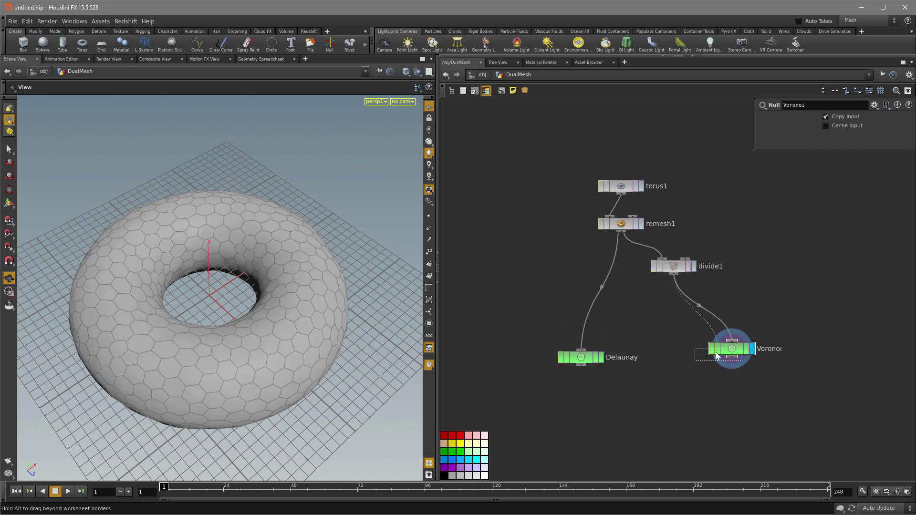
- Tidy the network by stacking Torus and Remesh above Delaunay and placing Divide directly above Voronoi
{"action": "left_click_drag", "start_coordinate": [737, 348], "coordinate": [701, 358]}
{"action": "left_click_drag", "start_coordinate": [683, 268], "coordinate": [705, 324]}
{"action": "left_click_drag", "start_coordinate": [617, 226], "coordinate": [577, 316]}
{"action": "left_click_drag", "start_coordinate": [624, 187], "coordinate": [579, 276]}
{"action": "left_click_drag", "start_coordinate": [540, 238], "coordinate": [626, 380]}
{"action": "left_click", "coordinate": [659, 389]}
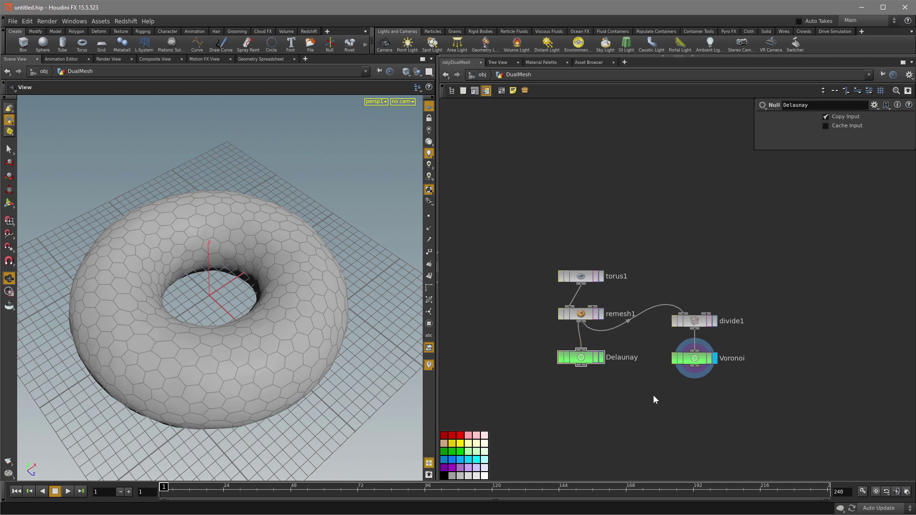
{"action": "middle_click_drag", "start_coordinate": [643, 402], "coordinate": [662, 354]}
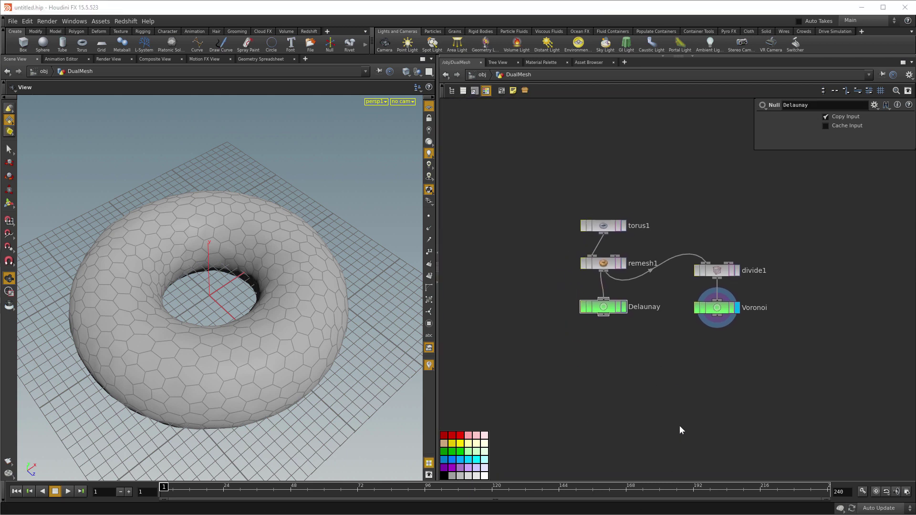
- Add a Convert Line node below Delaunay, connected to its output, and display it
{"action": "mouse_move", "coordinate": [289, 337]}
{"action": "left_mouse_down"}
{"action": "mouse_move", "coordinate": [299, 325]}
{"action": "mouse_move", "coordinate": [299, 341]}
{"action": "left_mouse_up"}
{"action": "right_click_drag", "start_coordinate": [298, 341], "coordinate": [355, 327]}
{"action": "left_click_drag", "start_coordinate": [355, 326], "coordinate": [380, 310]}
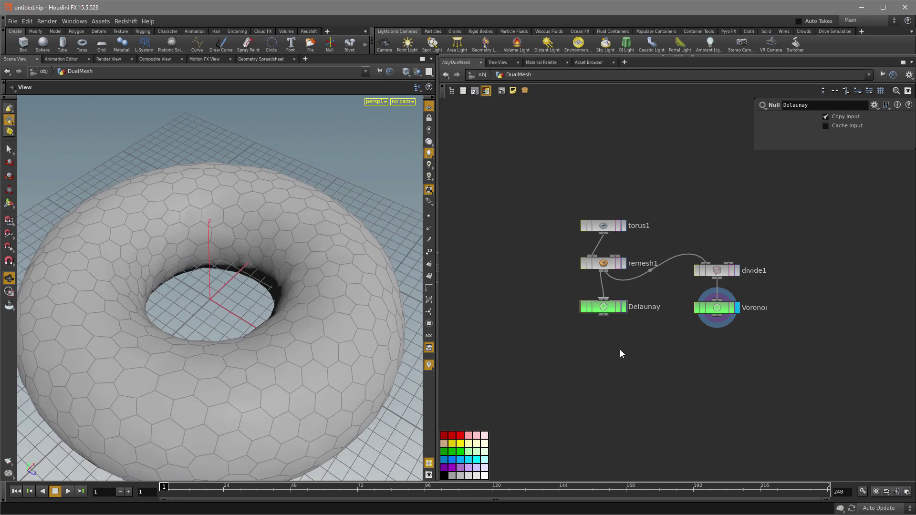
{"action": "left_click_drag", "start_coordinate": [301, 399], "coordinate": [374, 334]}
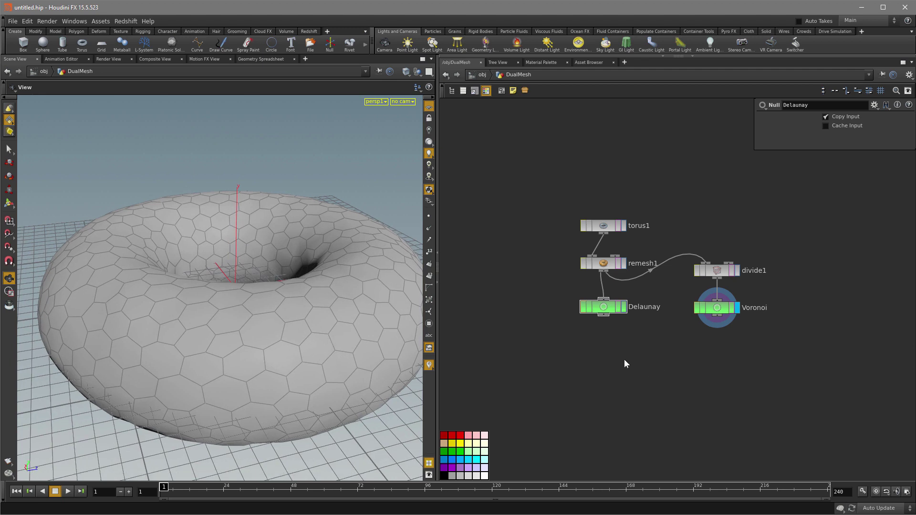
{"action": "key", "text": "Tab"}
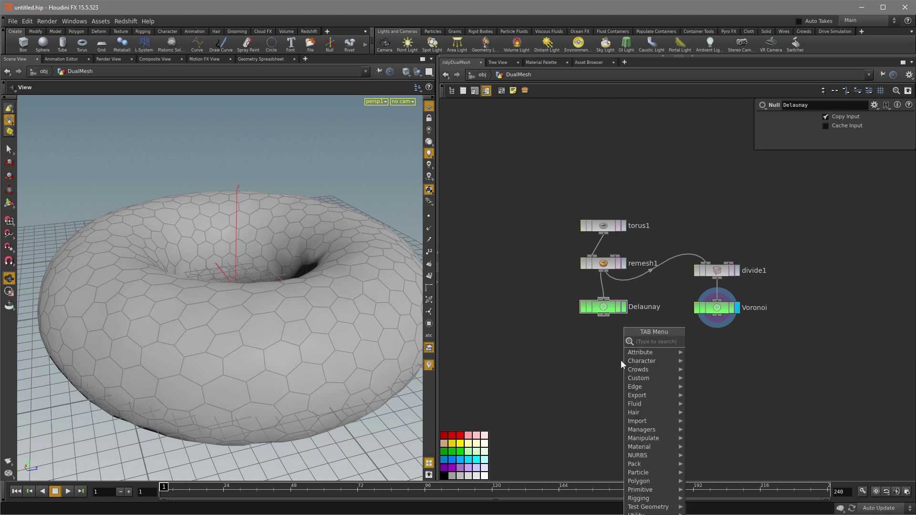
{"action": "left_click", "coordinate": [695, 351]}
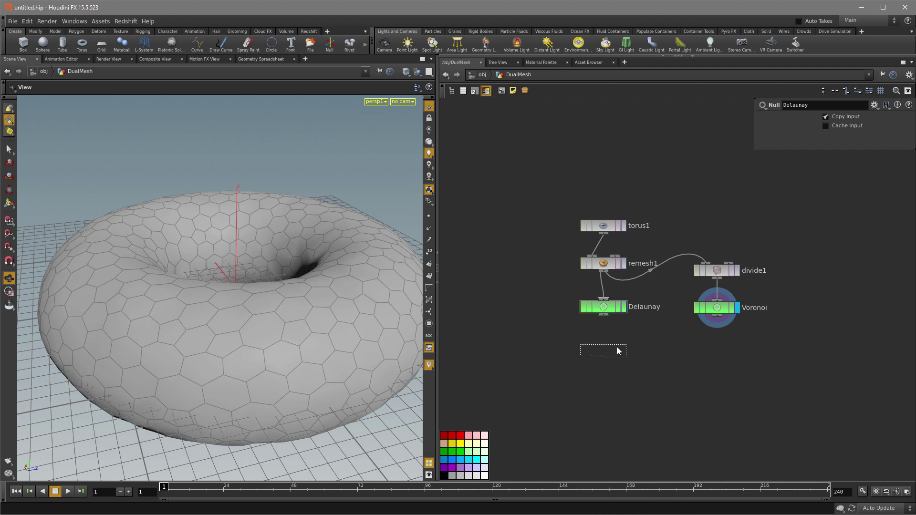
{"action": "left_click", "coordinate": [613, 341]}
{"action": "left_click", "coordinate": [613, 339]}
{"action": "left_click_drag", "start_coordinate": [613, 350], "coordinate": [608, 340]}
{"action": "left_click", "coordinate": [624, 341]}
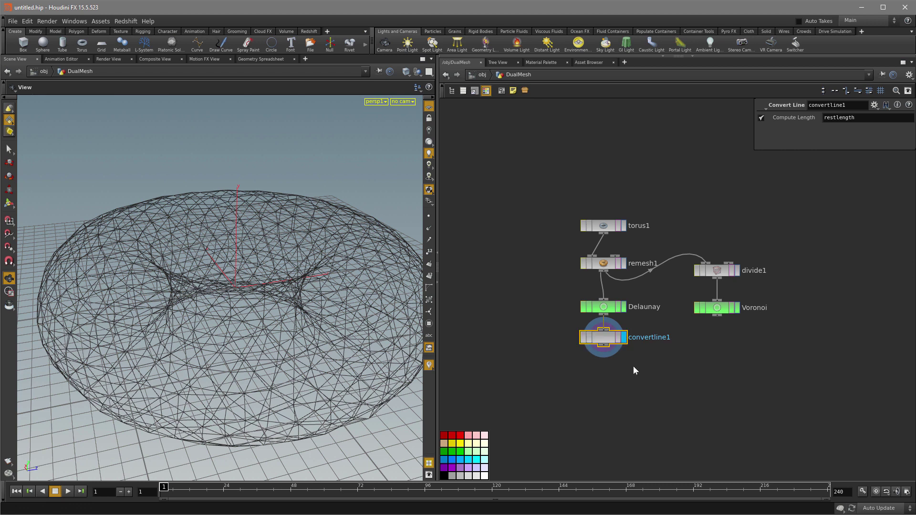
- Paste a second Convert Line node, connect it below Voronoi, and align both Convert Line nodes
{"action": "key", "text": "ctrl+v"}
{"action": "left_click_drag", "start_coordinate": [617, 363], "coordinate": [711, 330]}
{"action": "left_click_drag", "start_coordinate": [718, 338], "coordinate": [723, 341]}
{"action": "left_click_drag", "start_coordinate": [613, 339], "coordinate": [614, 340]}
{"action": "left_click", "coordinate": [624, 341]}
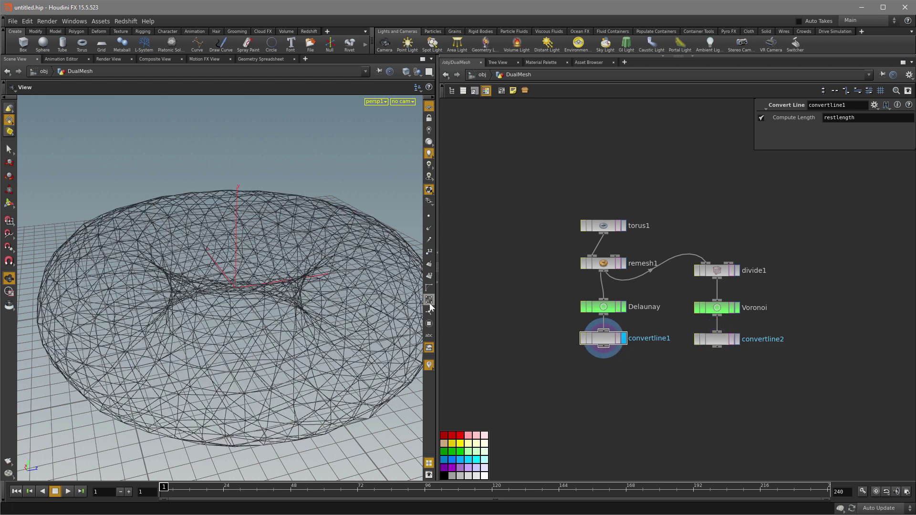
- Turn on primitive numbers in the viewport and examine the individual line segments of the Delaunay mesh
{"action": "left_click", "coordinate": [429, 276]}
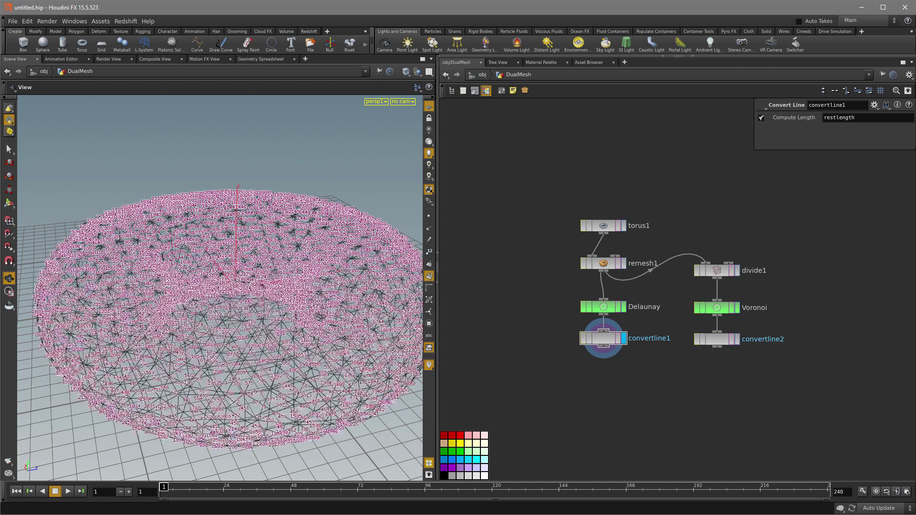
{"action": "scroll", "coordinate": [328, 356], "scroll_direction": "up", "scroll_amount": 6}
{"action": "scroll", "coordinate": [328, 356], "scroll_direction": "down", "scroll_amount": 2}
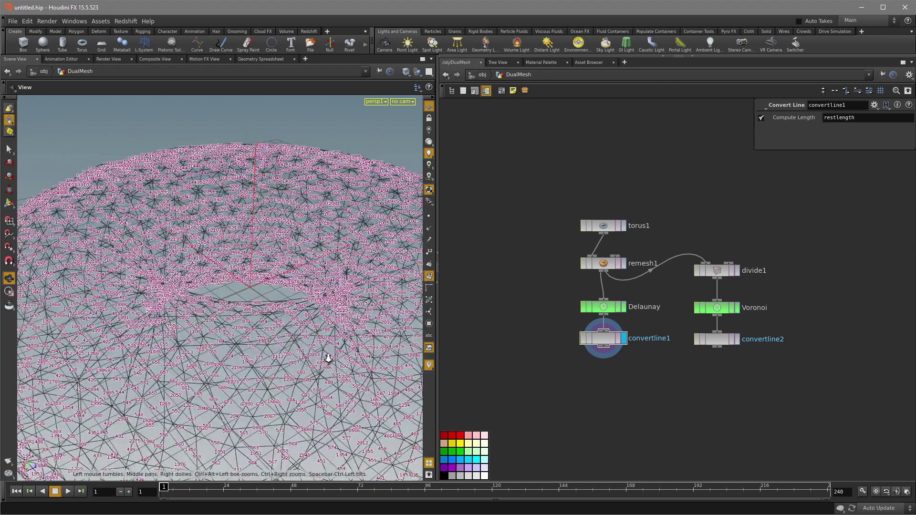
{"action": "scroll", "coordinate": [327, 358], "scroll_direction": "down", "scroll_amount": 2}
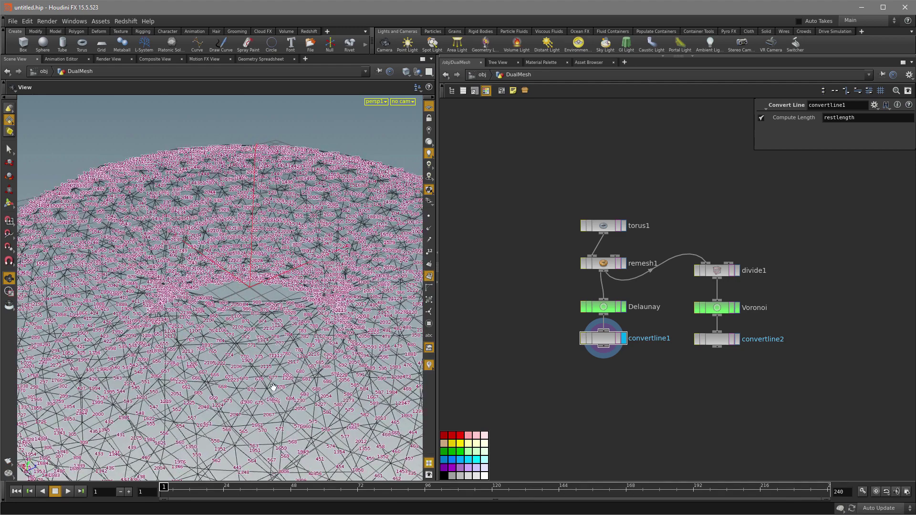
{"action": "scroll", "coordinate": [288, 384], "scroll_direction": "up", "scroll_amount": 2}
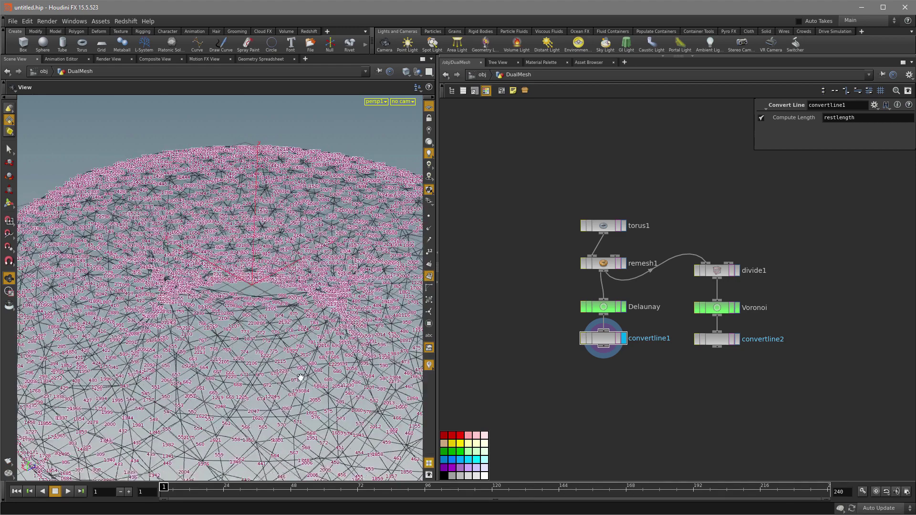
{"action": "left_click_drag", "start_coordinate": [288, 396], "coordinate": [281, 360]}
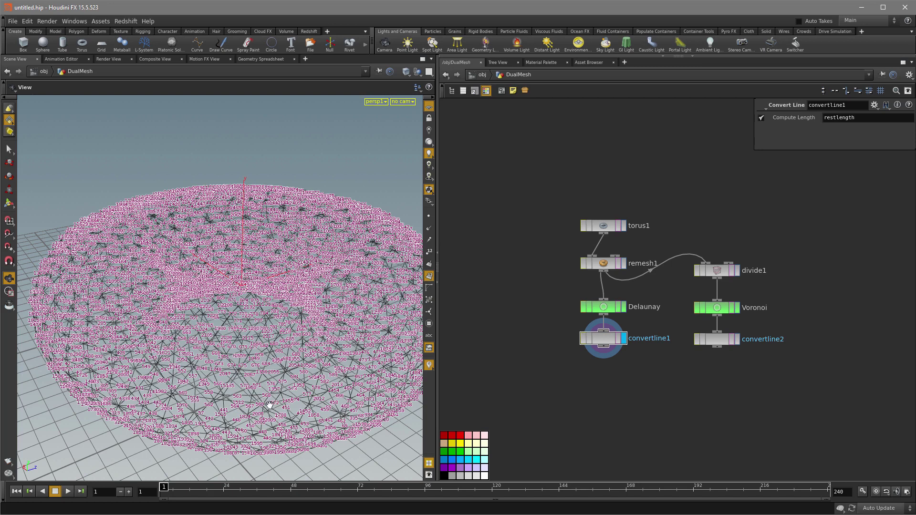
- Add a Facet node connected below the Delaunay branch's Convert Line and display it
{"action": "key", "text": "Tab"}
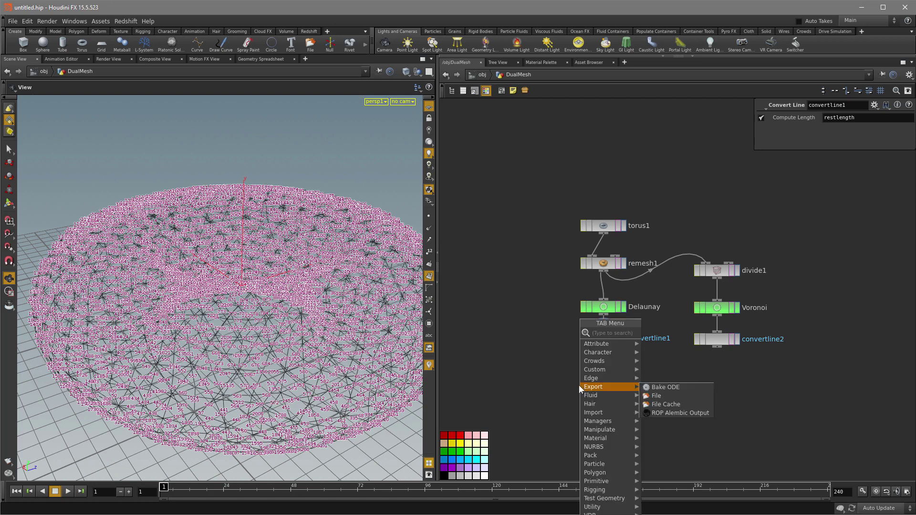
{"action": "mouse_move", "coordinate": [583, 388]}
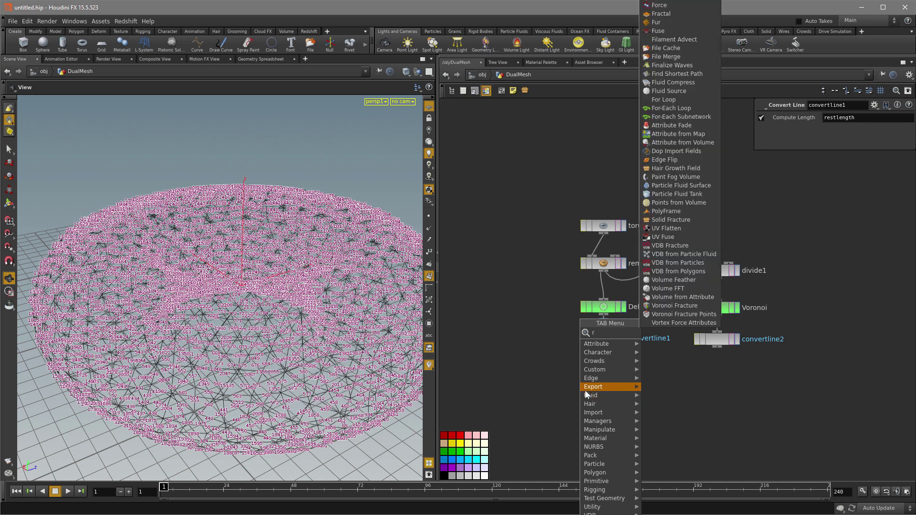
{"action": "type", "text": "fac"}
{"action": "left_click", "coordinate": [656, 333]}
{"action": "left_click", "coordinate": [609, 372]}
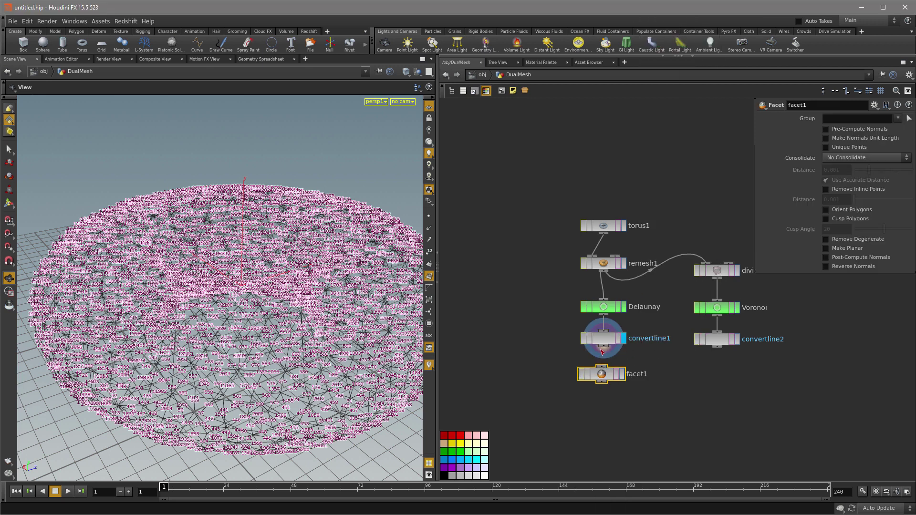
{"action": "left_click", "coordinate": [623, 371]}
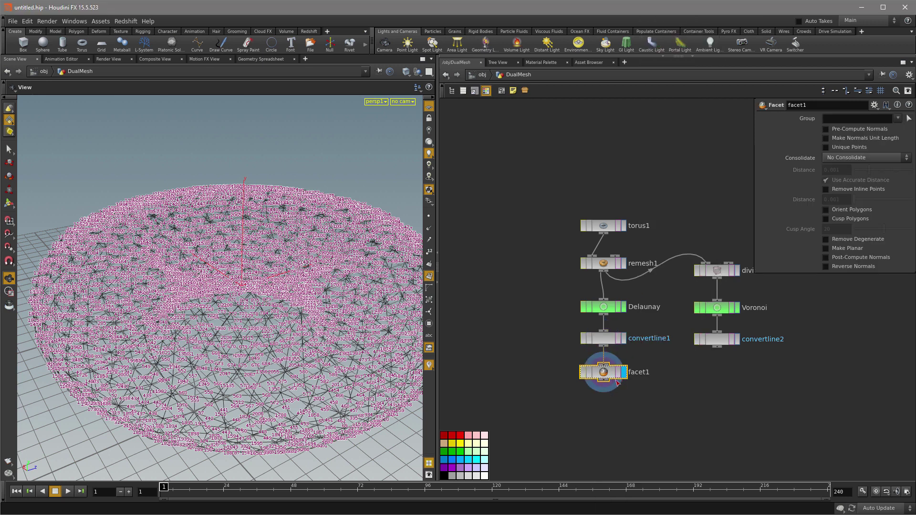
- Enable Unique Points on the Facet node, checking it with point numbers, and turn off all number displays
{"action": "left_click", "coordinate": [429, 253]}
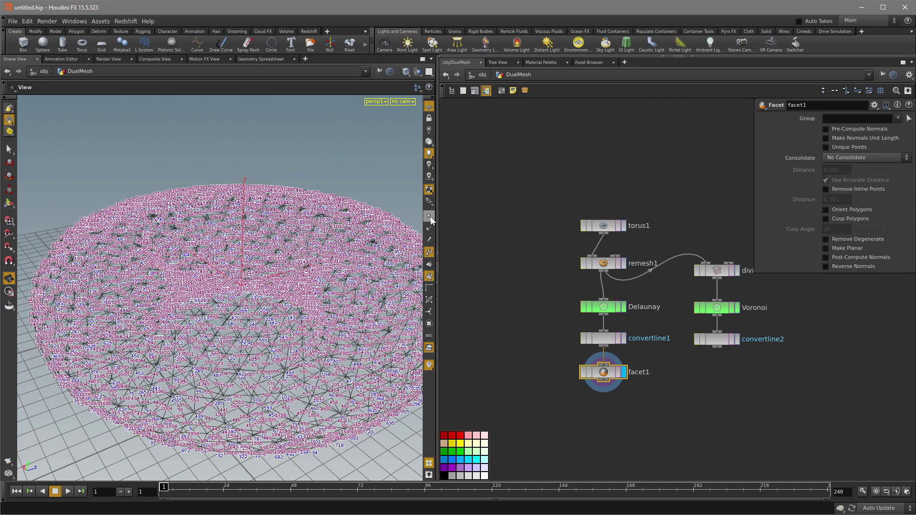
{"action": "left_click", "coordinate": [429, 276]}
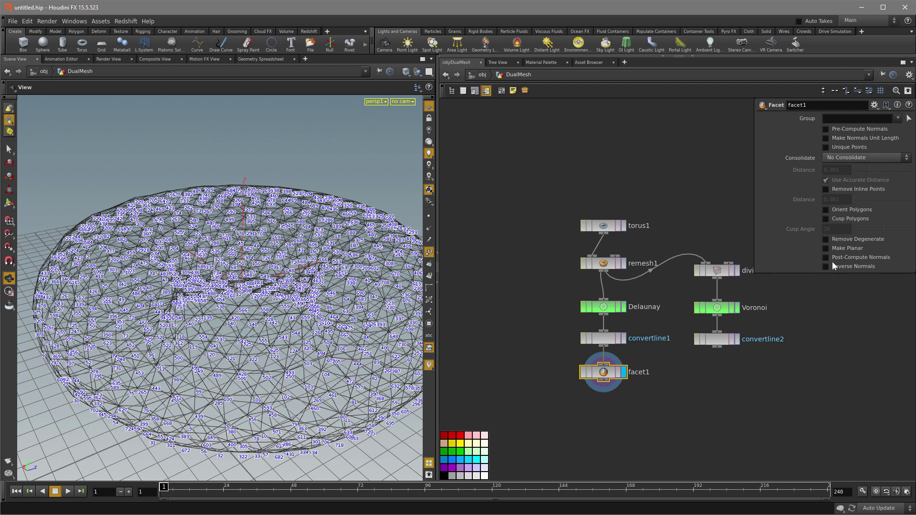
{"action": "left_click", "coordinate": [826, 147]}
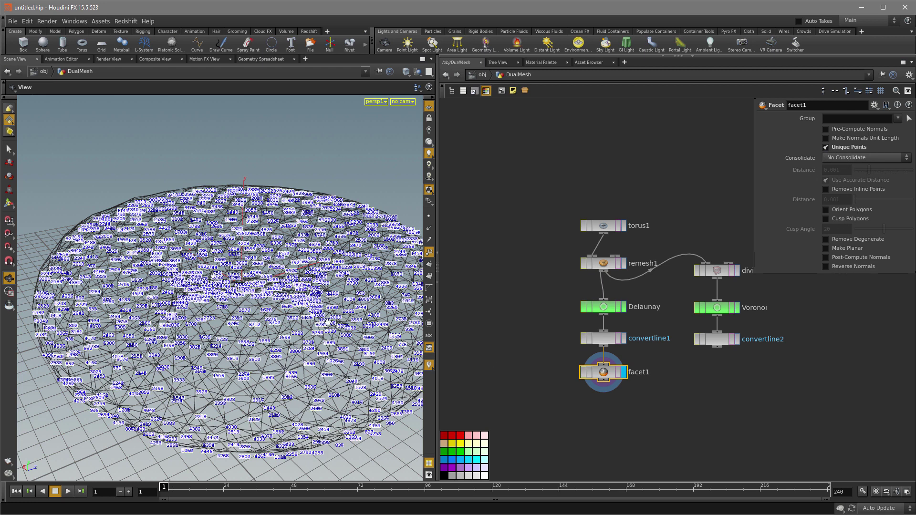
{"action": "left_click", "coordinate": [429, 255]}
{"action": "left_click_drag", "start_coordinate": [312, 389], "coordinate": [273, 345]}
{"action": "right_click_drag", "start_coordinate": [273, 344], "coordinate": [312, 313]}
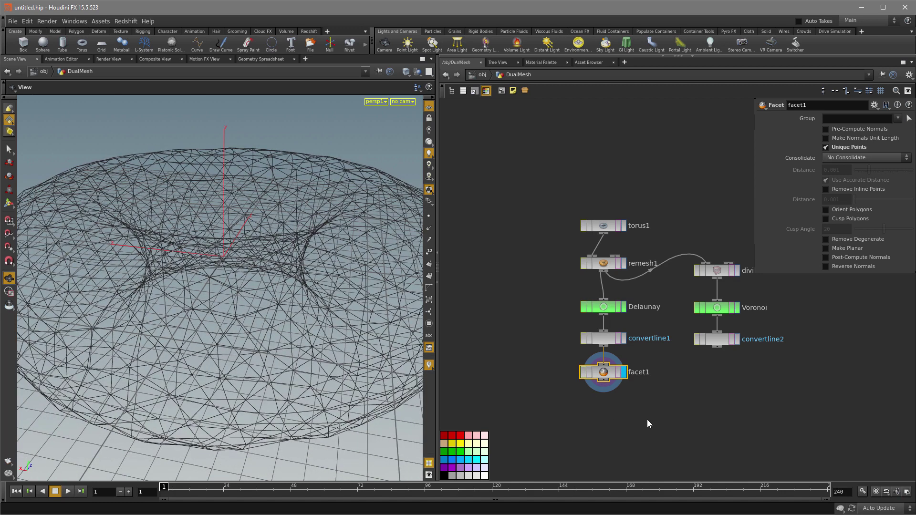
- Try a Point Jitter node after Facet with its Scale set to 0.08
{"action": "key", "text": "Tab"}
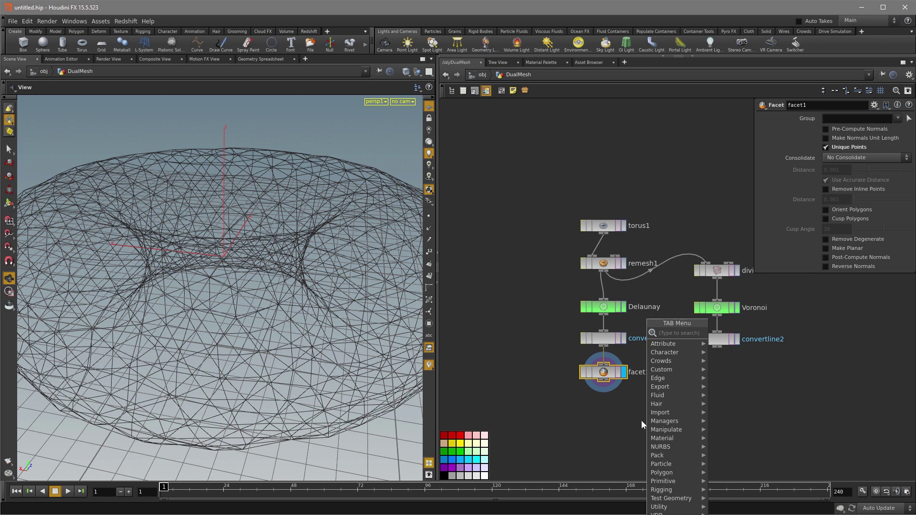
{"action": "type", "text": "point"}
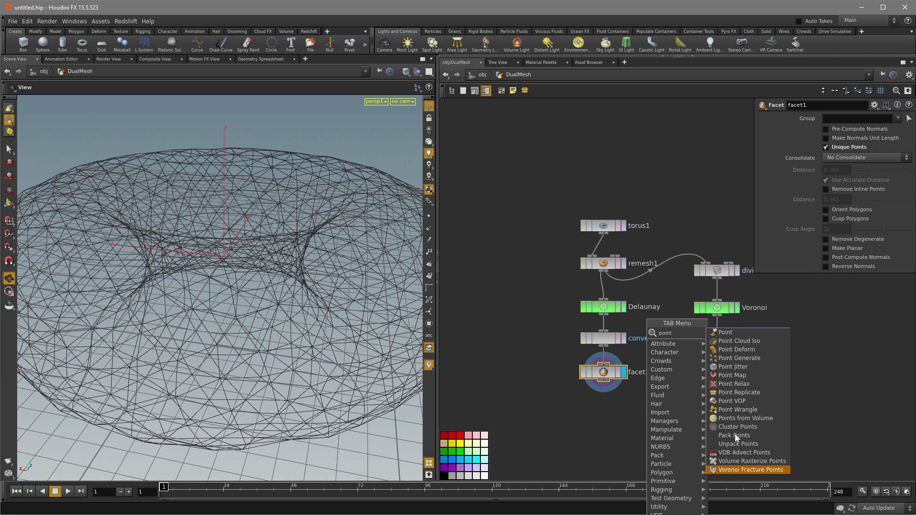
{"action": "left_click", "coordinate": [757, 365]}
{"action": "left_click", "coordinate": [602, 408]}
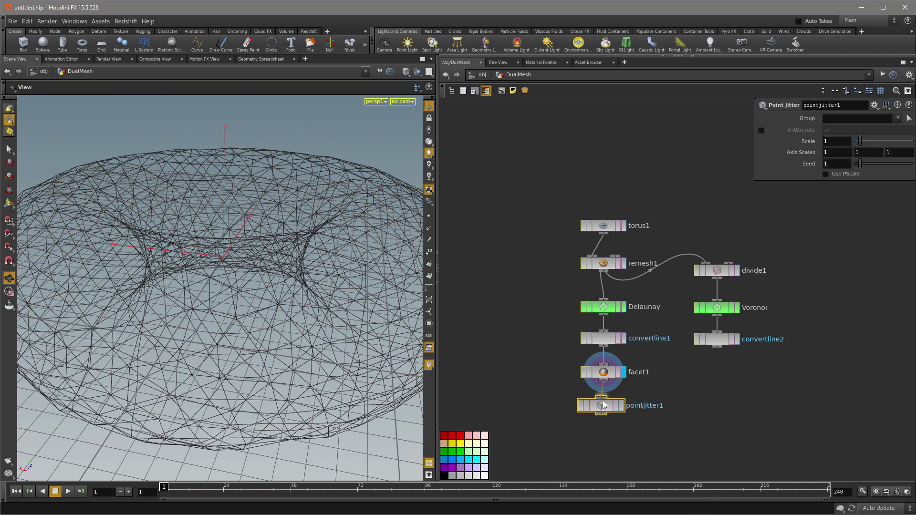
{"action": "scroll", "coordinate": [301, 372], "scroll_direction": "down", "scroll_amount": 5}
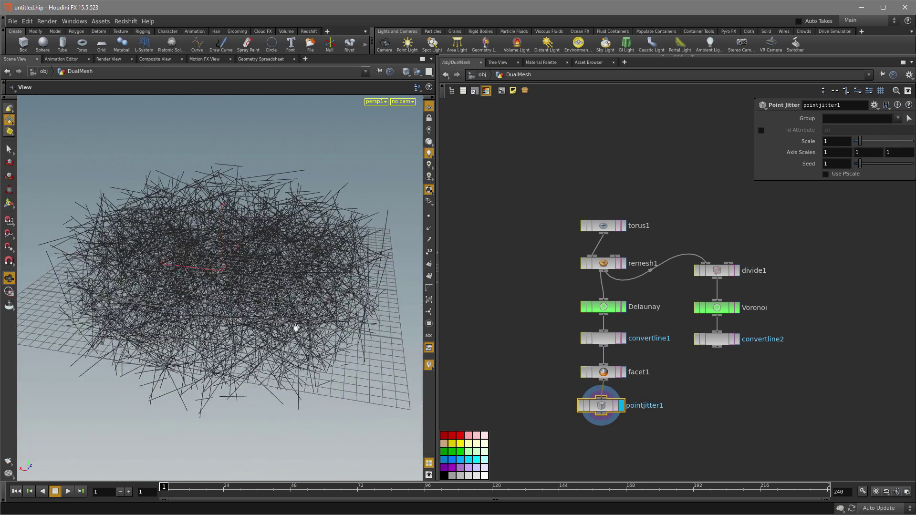
{"action": "left_click_drag", "start_coordinate": [865, 143], "coordinate": [848, 149]}
{"action": "scroll", "coordinate": [305, 306], "scroll_direction": "up", "scroll_amount": 8}
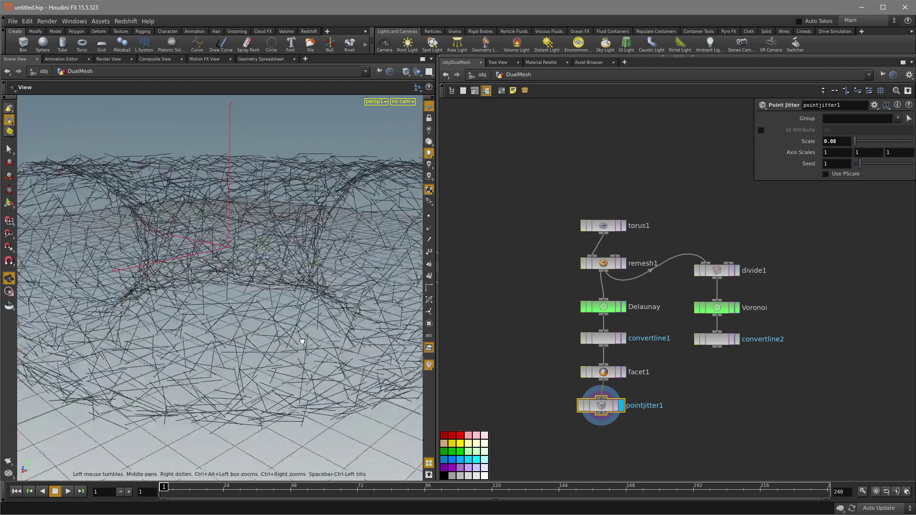
- Turn on point display in the viewport and examine the jittered line ends around the torus
{"action": "scroll", "coordinate": [302, 341], "scroll_direction": "down", "scroll_amount": 8}
{"action": "left_click", "coordinate": [429, 217]}
{"action": "left_click_drag", "start_coordinate": [296, 286], "coordinate": [253, 351]}
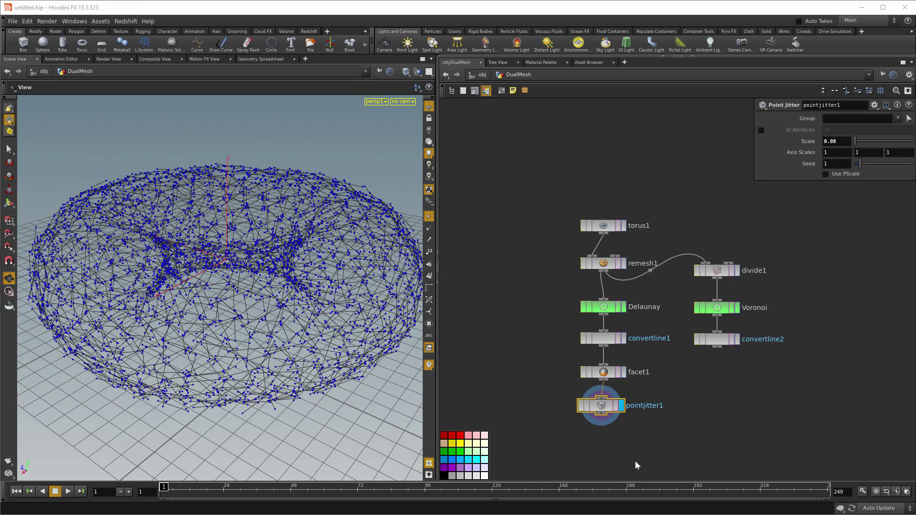
- Delete the Point Jitter node from the end of the Delaunay branch
{"action": "middle_click_drag", "start_coordinate": [689, 407], "coordinate": [672, 288]}
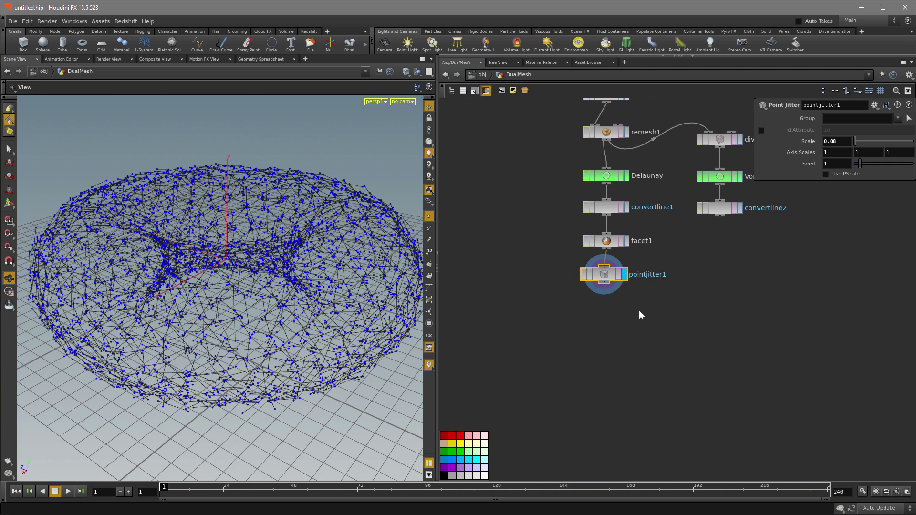
{"action": "key", "text": "Delete"}
{"action": "key", "text": "h"}
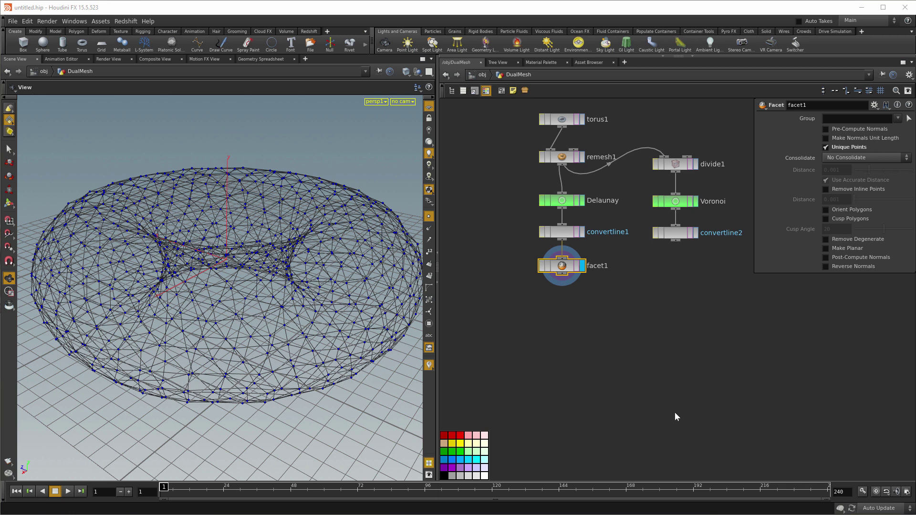
- Add an Edge Divide node below Facet, connect it to the Facet output, and display it
{"action": "left_click", "coordinate": [624, 422]}
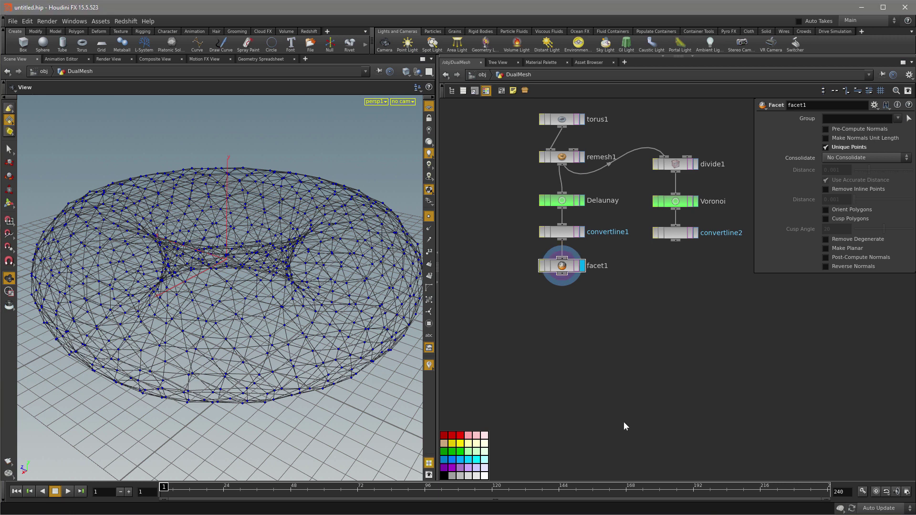
{"action": "key", "text": "Tab"}
{"action": "type", "text": "edg"}
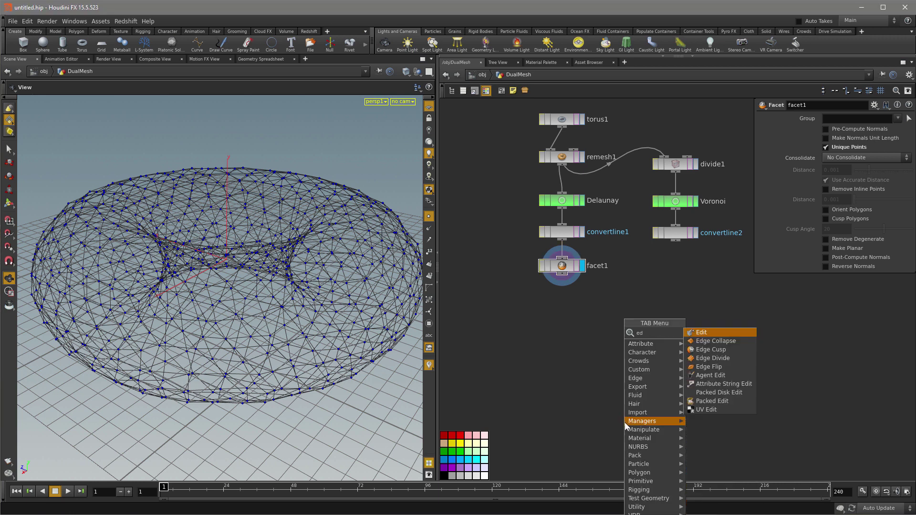
{"action": "left_click", "coordinate": [712, 350]}
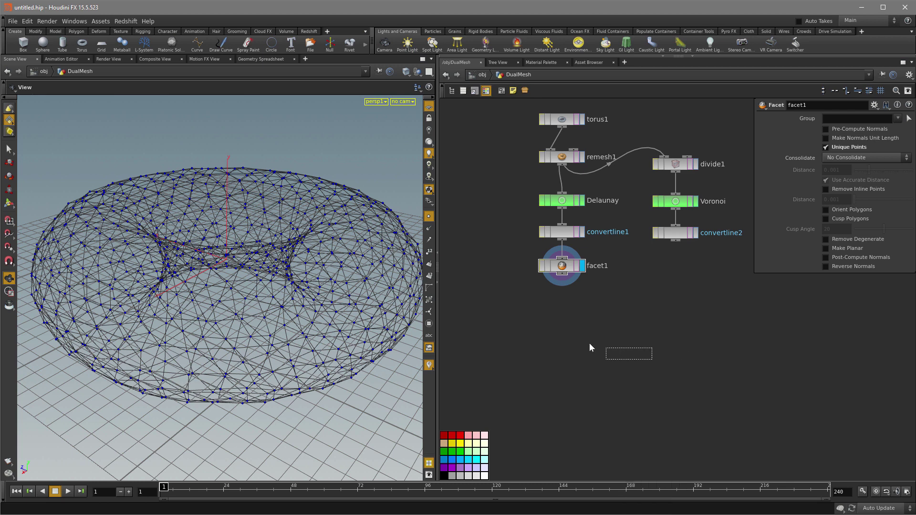
{"action": "left_click", "coordinate": [577, 315]}
{"action": "left_click_drag", "start_coordinate": [563, 277], "coordinate": [560, 345]}
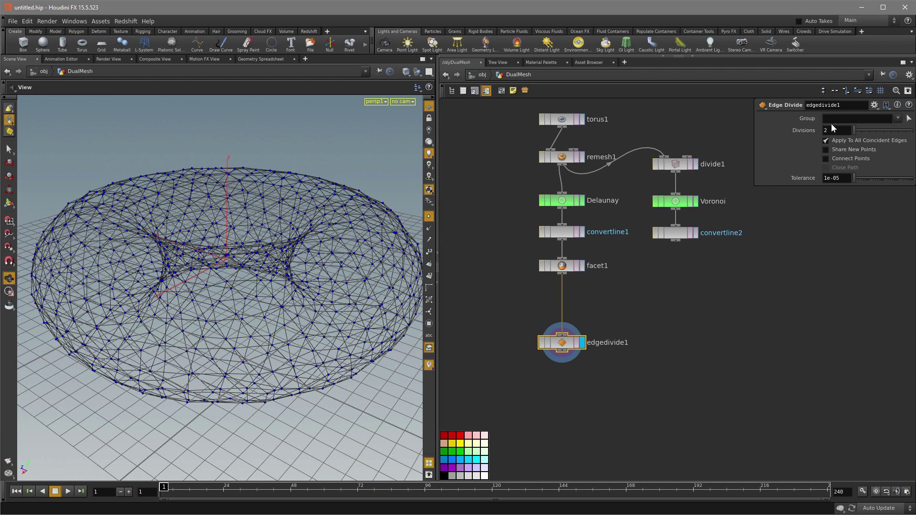
- Set the Edge Divide node's Group to * and move the node a little further below Facet
{"action": "type", "text": "*"}
{"action": "key", "text": "Return"}
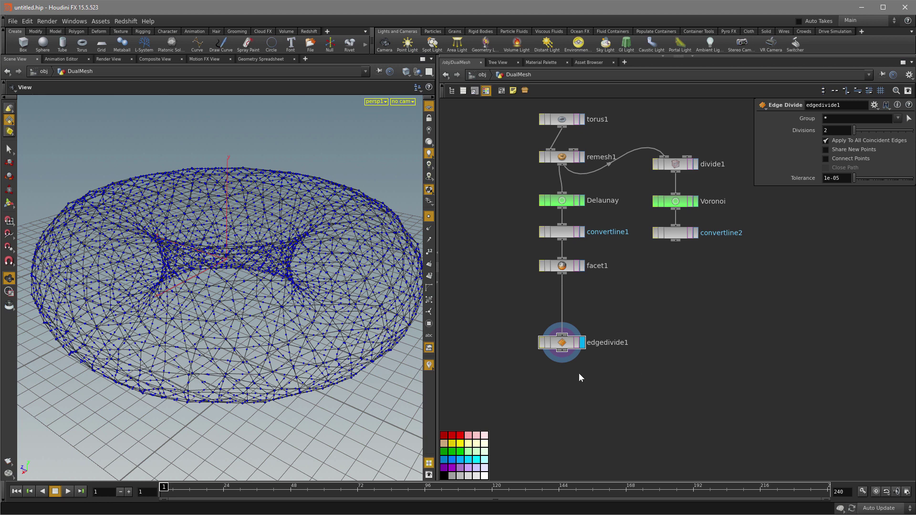
{"action": "left_click_drag", "start_coordinate": [556, 345], "coordinate": [555, 360]}
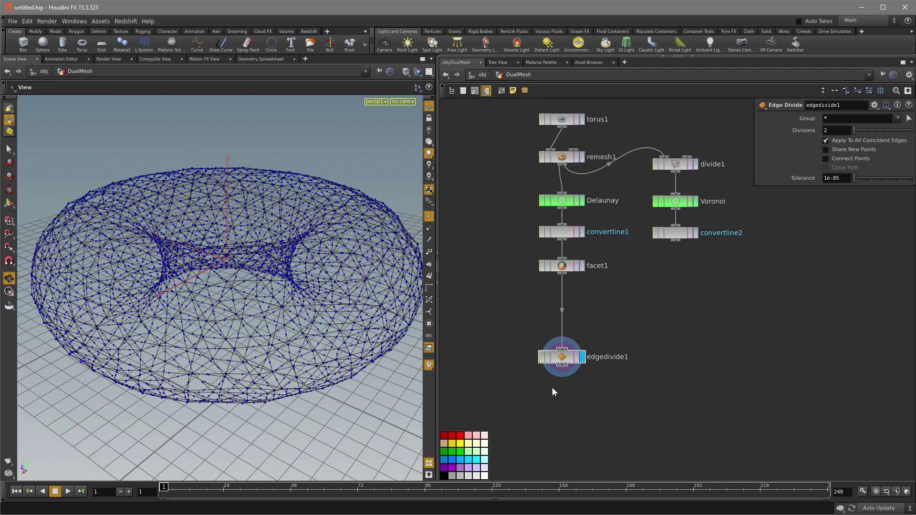
- Insert a Group node between the Facet and Edge Divide nodes and display it
{"action": "key", "text": "Tab"}
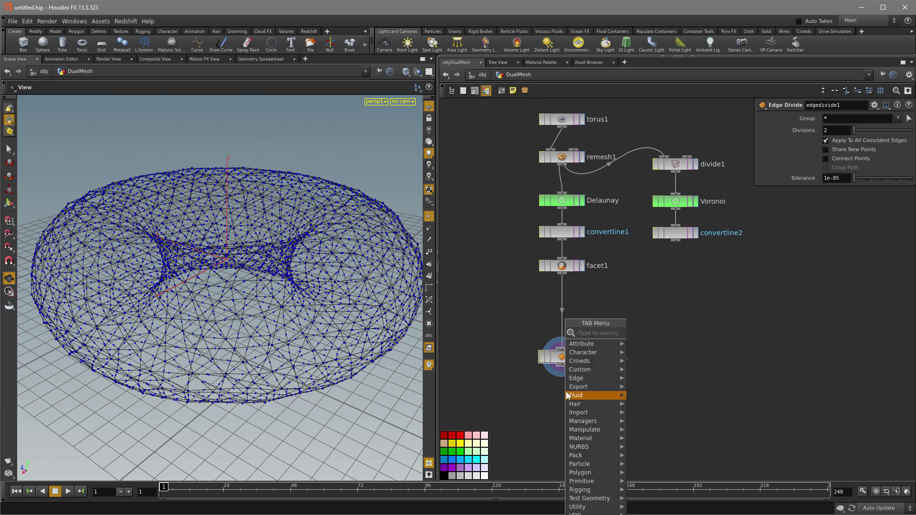
{"action": "type", "text": "group"}
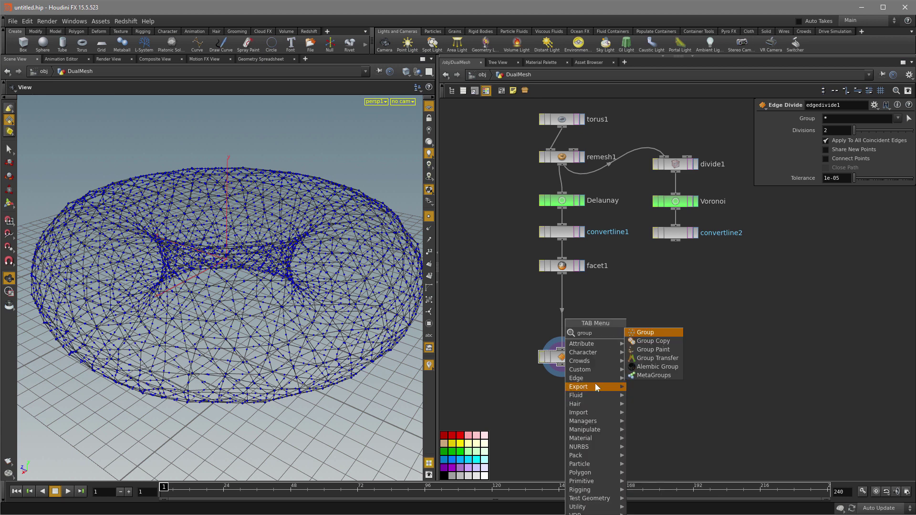
{"action": "left_click", "coordinate": [655, 333]}
{"action": "left_click", "coordinate": [610, 322]}
{"action": "left_click_drag", "start_coordinate": [611, 321], "coordinate": [558, 334]}
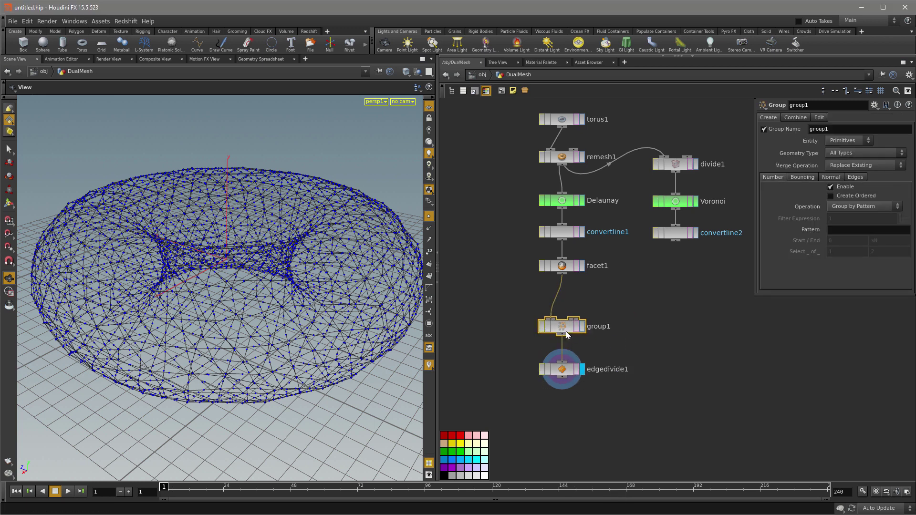
{"action": "left_click", "coordinate": [582, 326]}
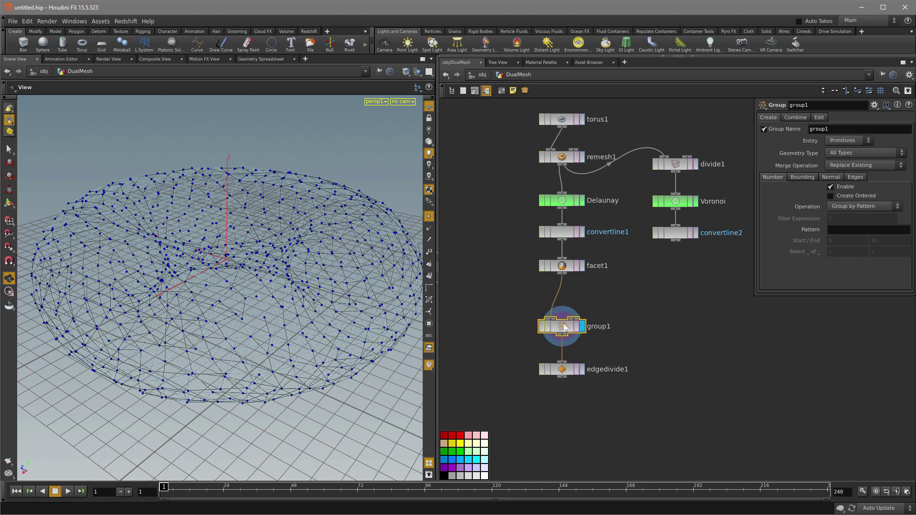
- Set the Group node's Entity to Points and name its group initials
{"action": "left_click", "coordinate": [838, 158]}
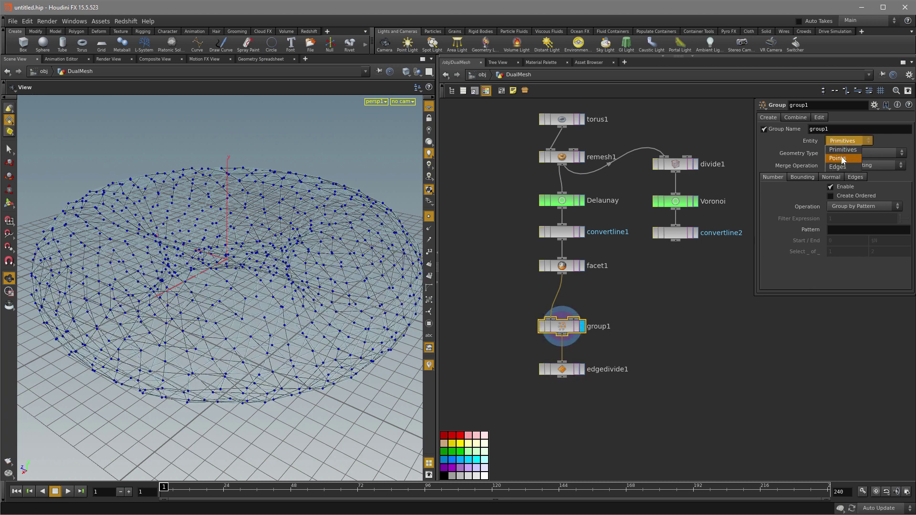
{"action": "double_click", "coordinate": [838, 125]}
{"action": "type", "text": "initial"}
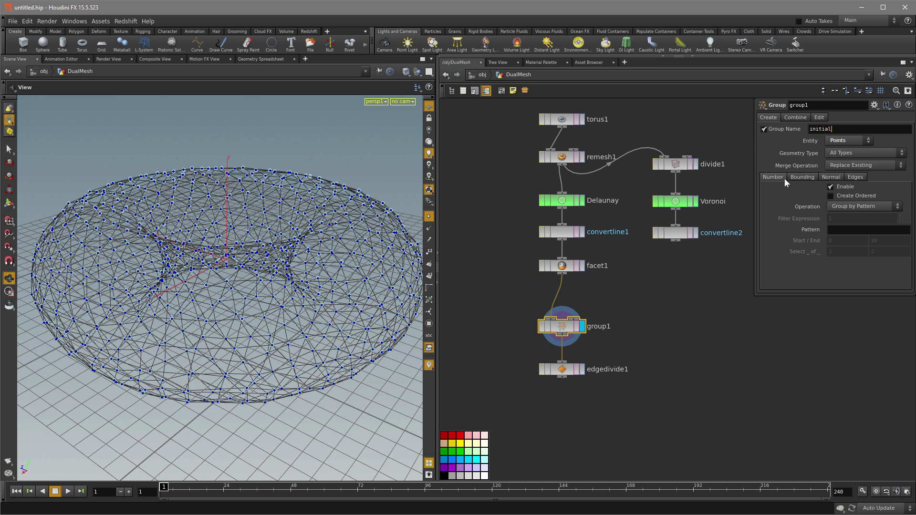
{"action": "type", "text": "s"}
{"action": "key", "text": "Return"}
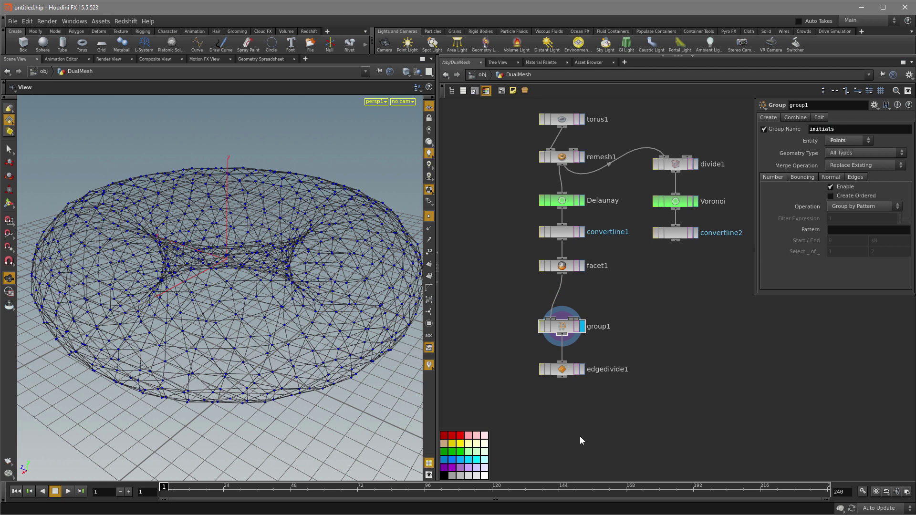
- Move Edge Divide up close to the initials Group node, then add and display a second Group node below it
{"action": "left_click_drag", "start_coordinate": [564, 372], "coordinate": [564, 358]}
{"action": "left_click", "coordinate": [582, 355]}
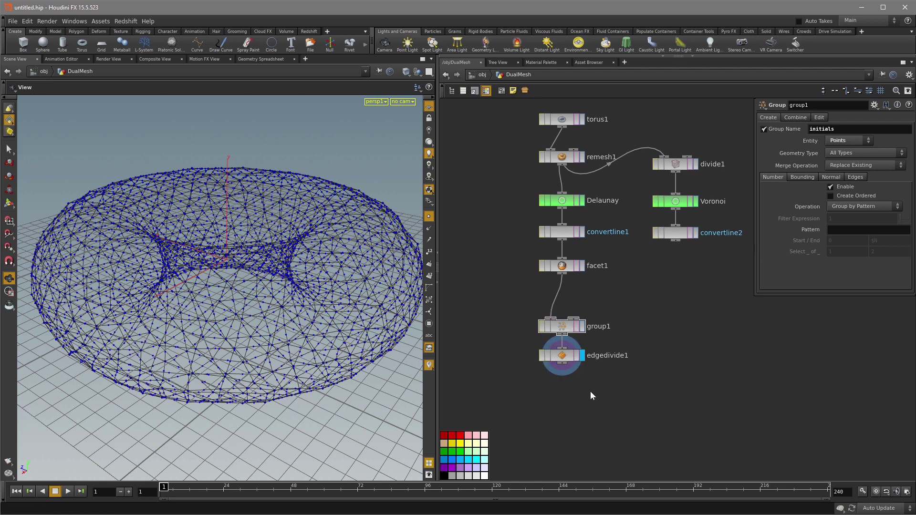
{"action": "key", "text": "Tab"}
{"action": "type", "text": "gr"}
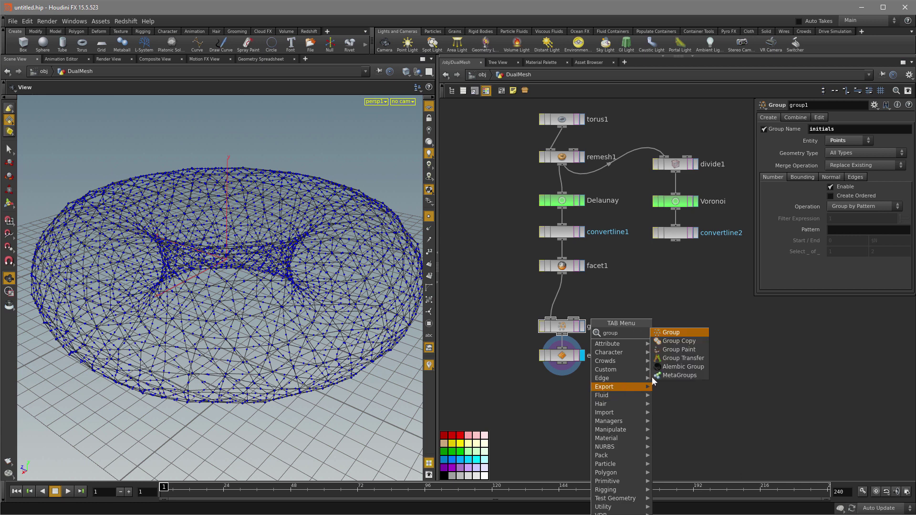
{"action": "left_click", "coordinate": [672, 333]}
{"action": "left_click", "coordinate": [564, 370]}
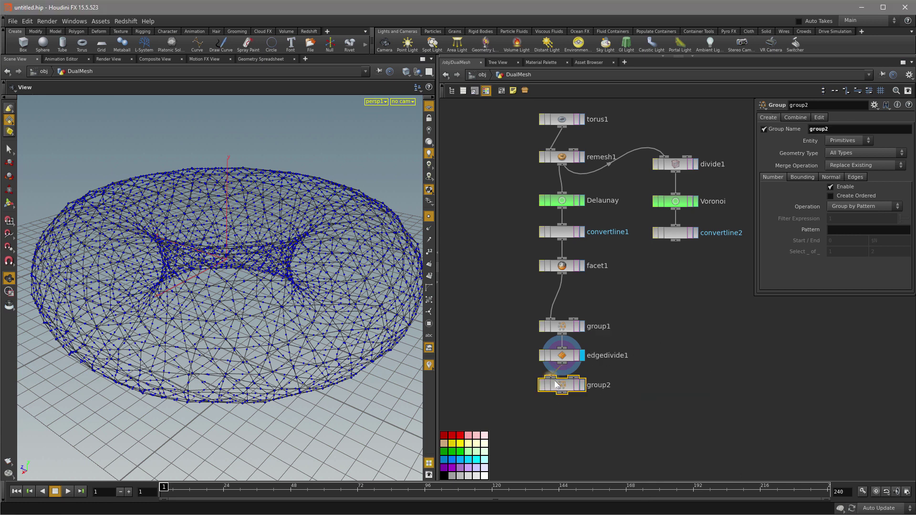
{"action": "left_click", "coordinate": [582, 387]}
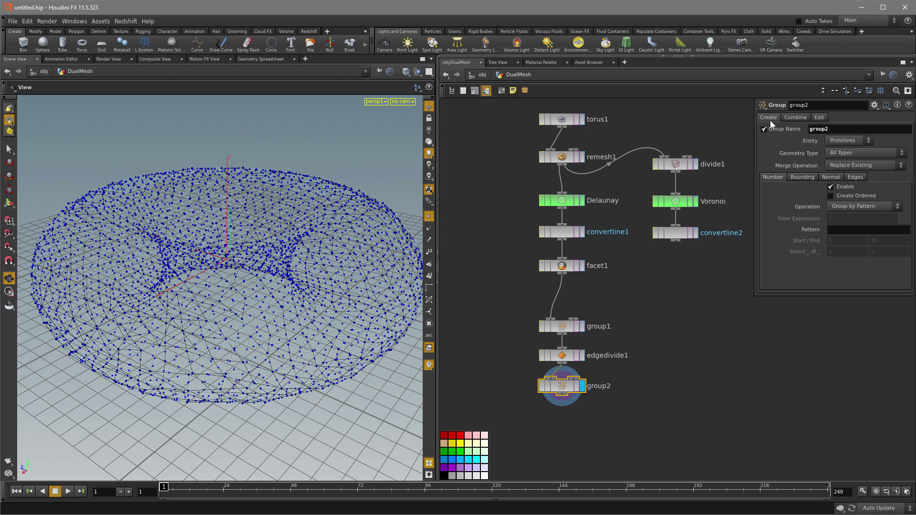
- In the second Group node, combine groups so that midpnts is the inverse of the initials group
{"action": "left_click", "coordinate": [796, 118]}
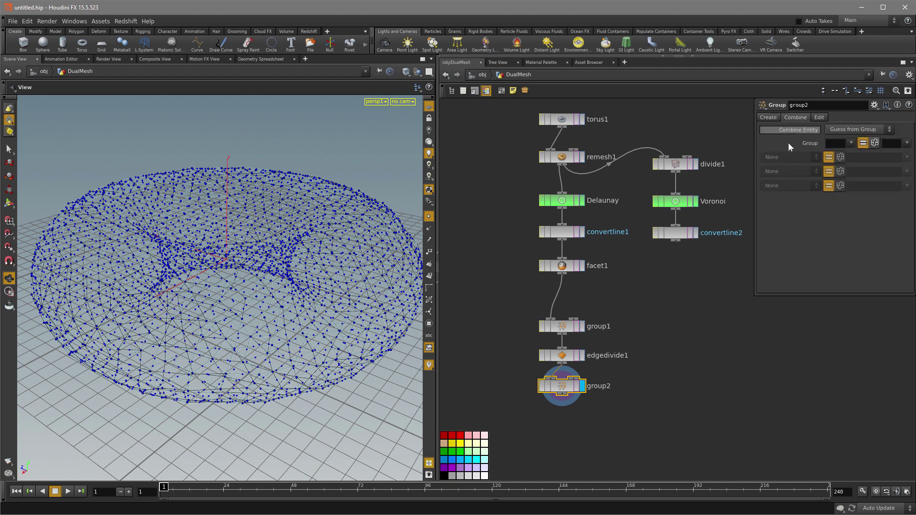
{"action": "left_click", "coordinate": [836, 144]}
{"action": "type", "text": "mid"}
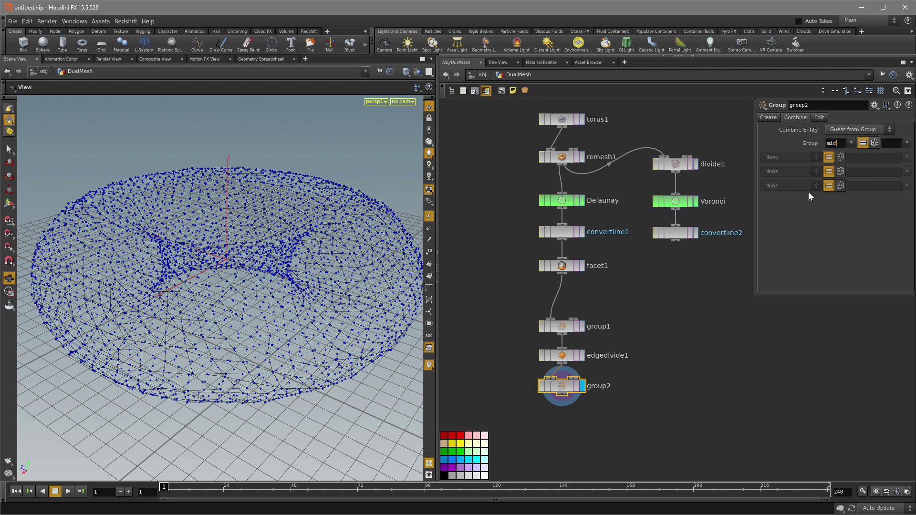
{"action": "type", "text": "pnts"}
{"action": "left_click", "coordinate": [876, 143]}
{"action": "type", "text": "initials"}
{"action": "key", "text": "Return"}
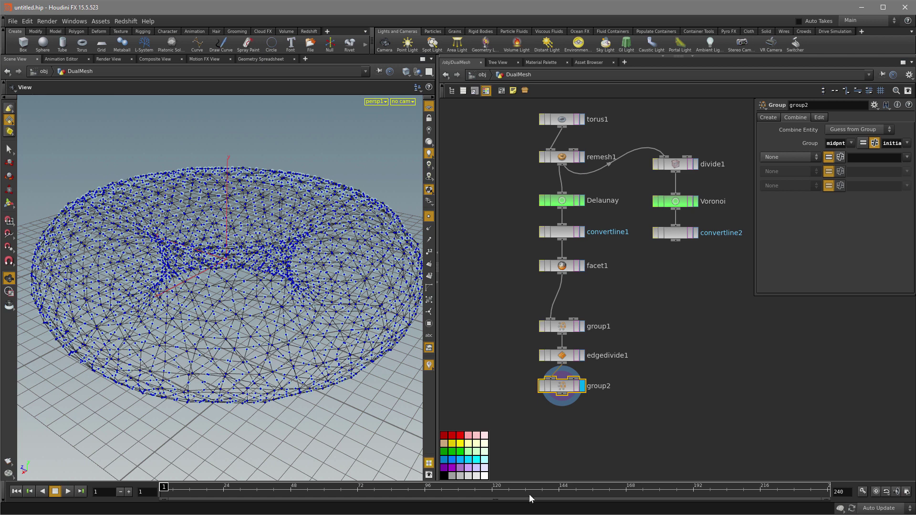
- Add a Point VOP node below the second Group node, connect it, and rename it displace
{"action": "left_click", "coordinate": [689, 428]}
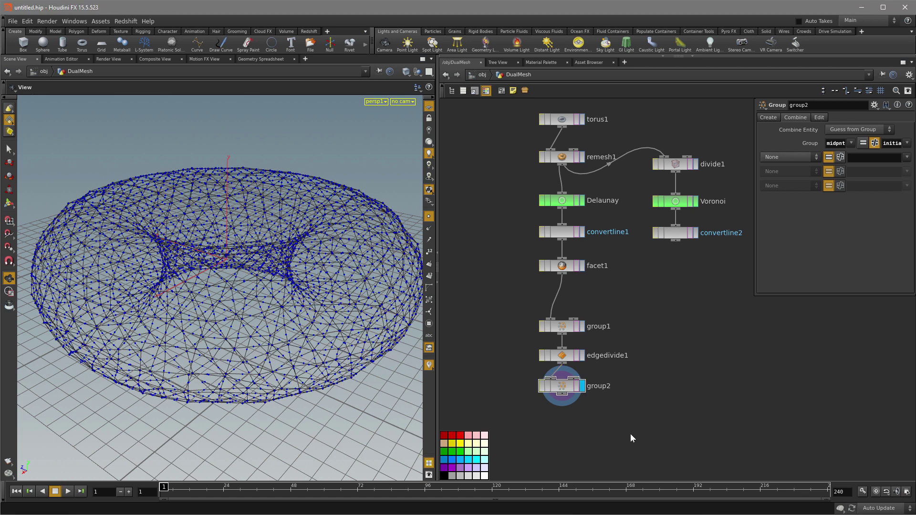
{"action": "key", "text": "Tab"}
{"action": "type", "text": "po"}
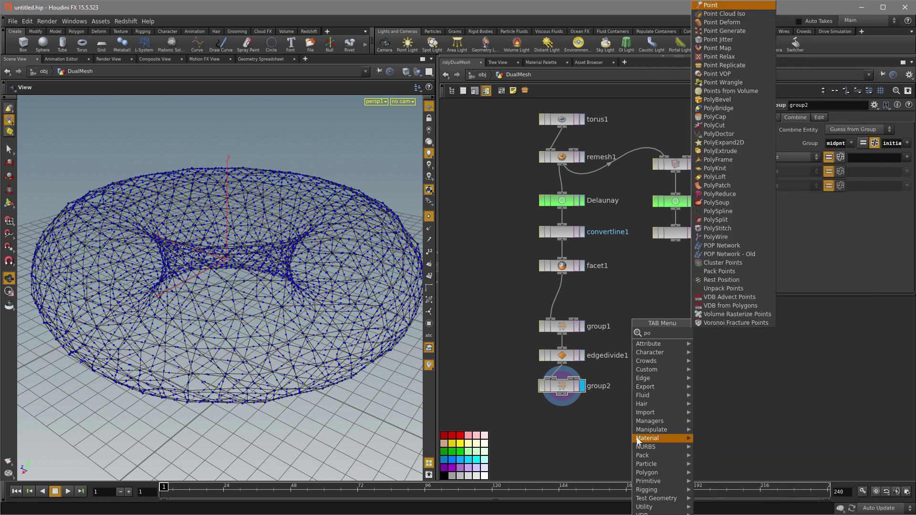
{"action": "type", "text": "int"}
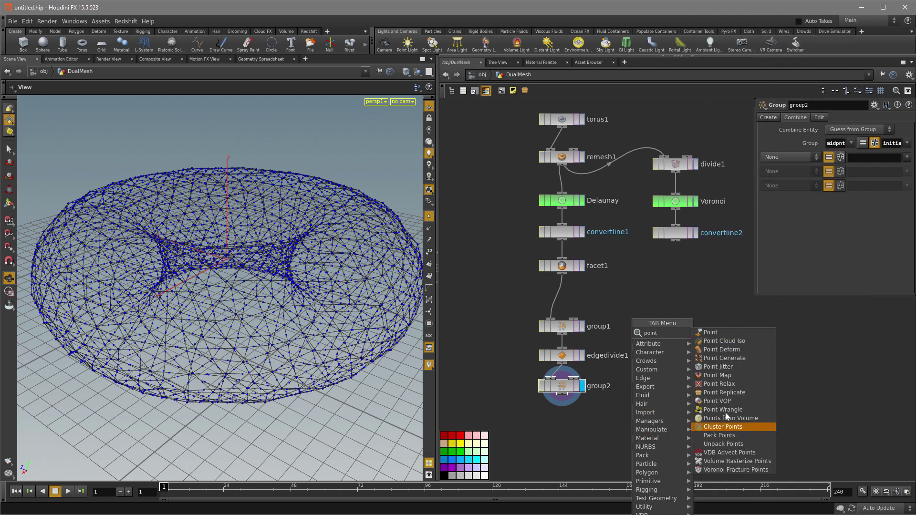
{"action": "left_click", "coordinate": [718, 401]}
{"action": "left_click", "coordinate": [589, 419]}
{"action": "left_click", "coordinate": [562, 394]}
{"action": "left_click", "coordinate": [571, 412]}
{"action": "left_click_drag", "start_coordinate": [582, 425], "coordinate": [556, 434]}
{"action": "double_click", "coordinate": [607, 430]}
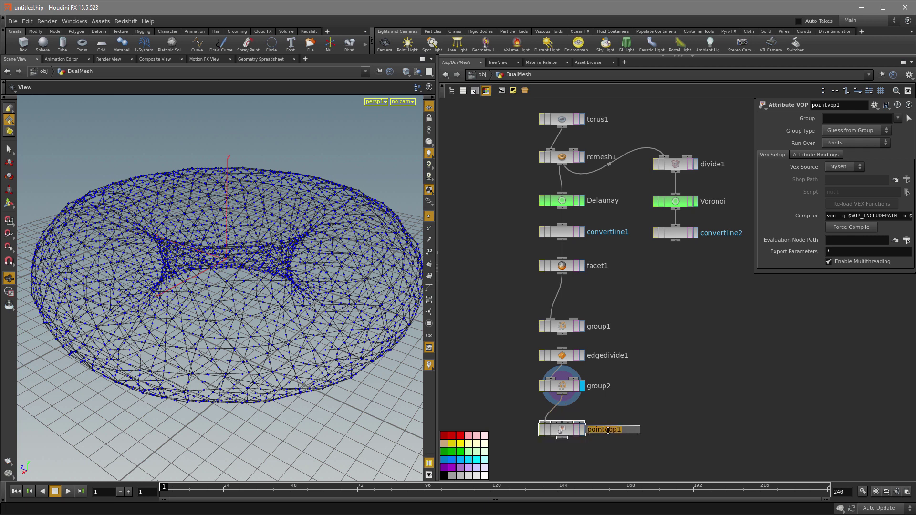
{"action": "type", "text": "displace"}
{"action": "key", "text": "Return"}
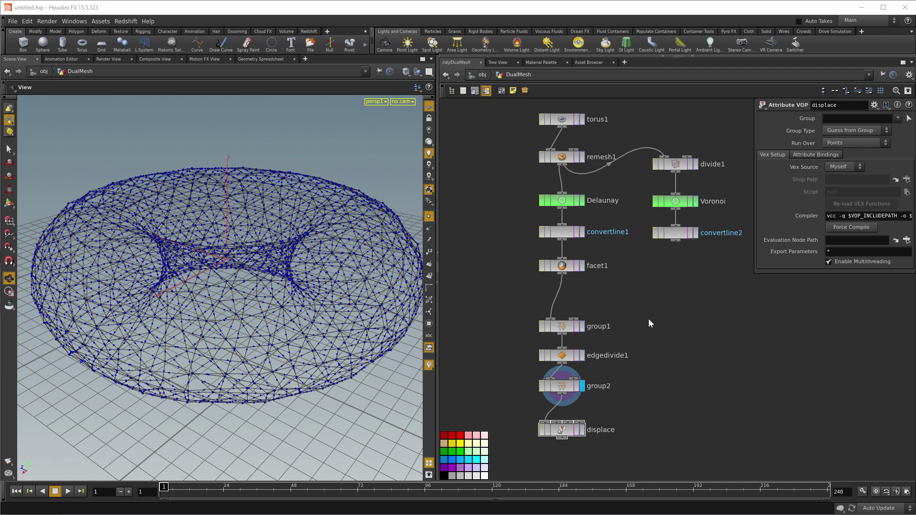
- Display the Delaunay node and turn on point normals in the viewport
{"action": "left_click", "coordinate": [583, 199]}
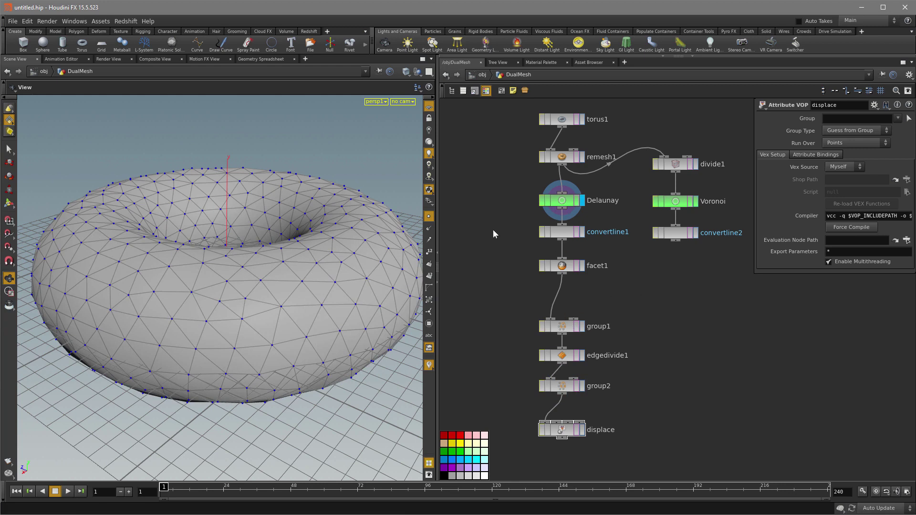
{"action": "left_click", "coordinate": [428, 228]}
{"action": "left_click_drag", "start_coordinate": [266, 296], "coordinate": [277, 315]}
- Shift the nodes below Delaunay down and insert a Point Wrangle node between Delaunay and the Convert Line node
{"action": "left_click_drag", "start_coordinate": [510, 219], "coordinate": [612, 457]}
{"action": "left_click_drag", "start_coordinate": [567, 431], "coordinate": [567, 459]}
{"action": "left_click", "coordinate": [638, 369]}
{"action": "left_click_drag", "start_coordinate": [561, 261], "coordinate": [561, 277]}
{"action": "key", "text": "Tab"}
{"action": "type", "text": "wrang"}
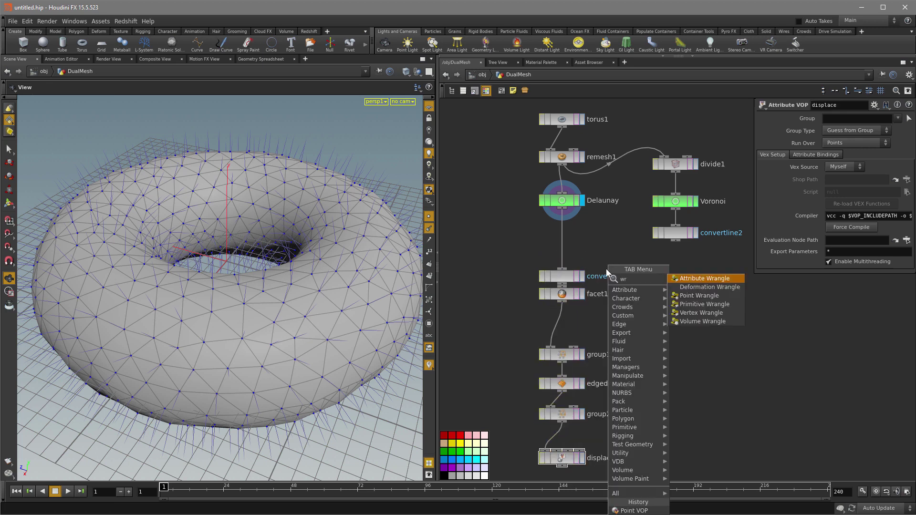
{"action": "left_click", "coordinate": [701, 295]}
{"action": "left_click", "coordinate": [556, 236]}
- Enter @N = @N; as the Point Wrangle's VEXpression and display that node
{"action": "left_click", "coordinate": [856, 183]}
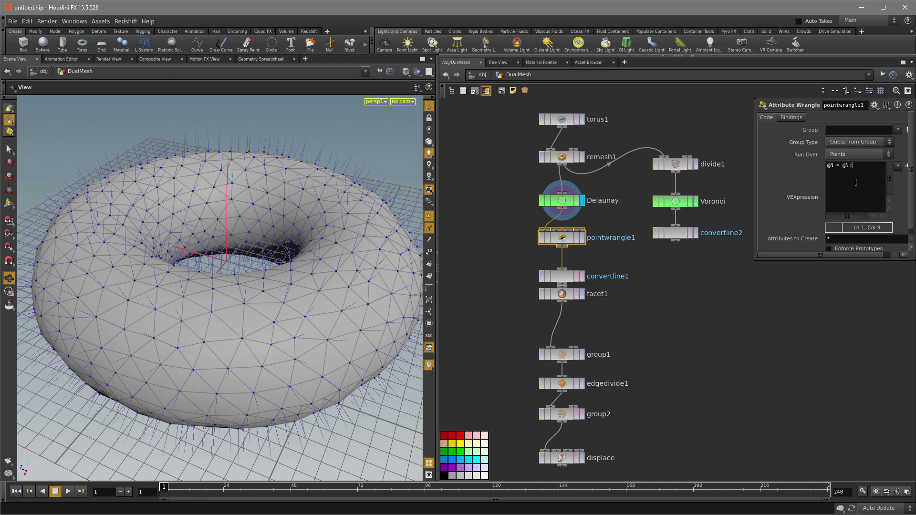
{"action": "left_click", "coordinate": [582, 237]}
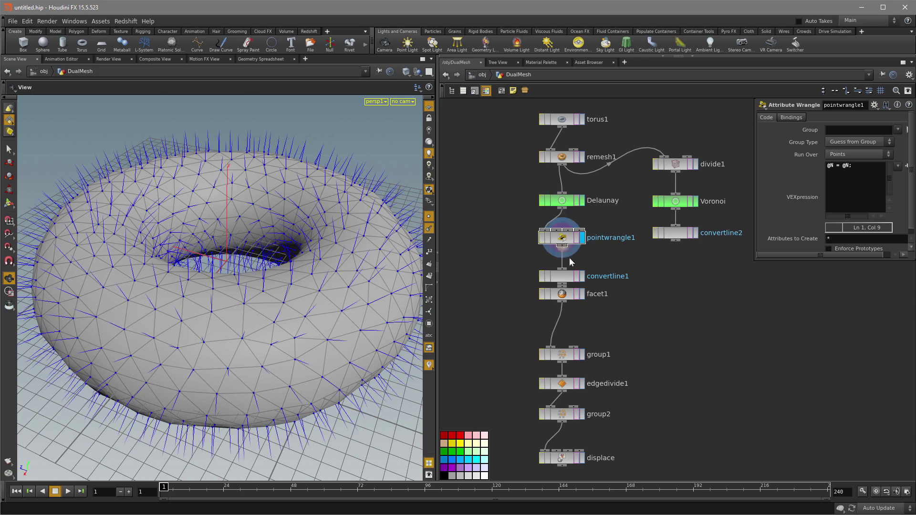
{"action": "left_click_drag", "start_coordinate": [262, 293], "coordinate": [286, 305]}
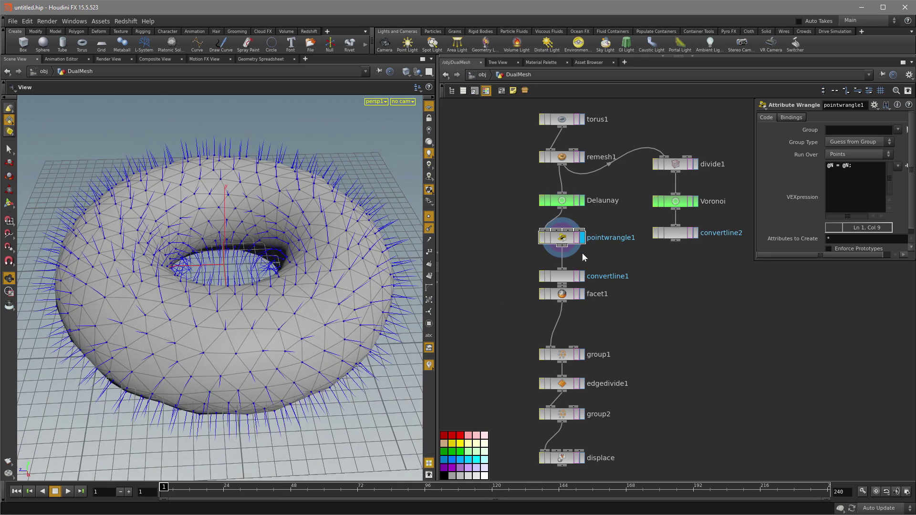
- Compare the torus's point normals by displaying the Delaunay node and the Point Wrangle node in turn
{"action": "left_click", "coordinate": [581, 201]}
{"action": "left_click_drag", "start_coordinate": [352, 292], "coordinate": [373, 268]}
{"action": "left_click", "coordinate": [582, 237]}
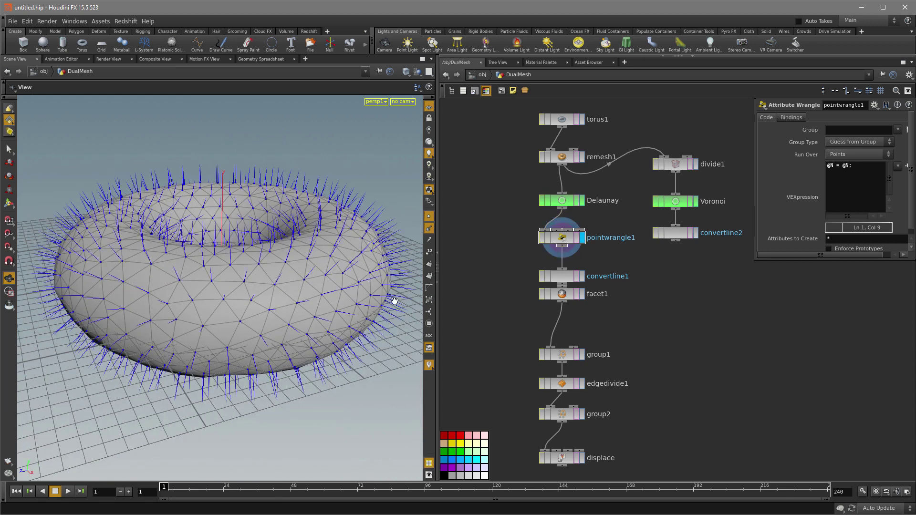
{"action": "left_click_drag", "start_coordinate": [396, 302], "coordinate": [342, 305]}
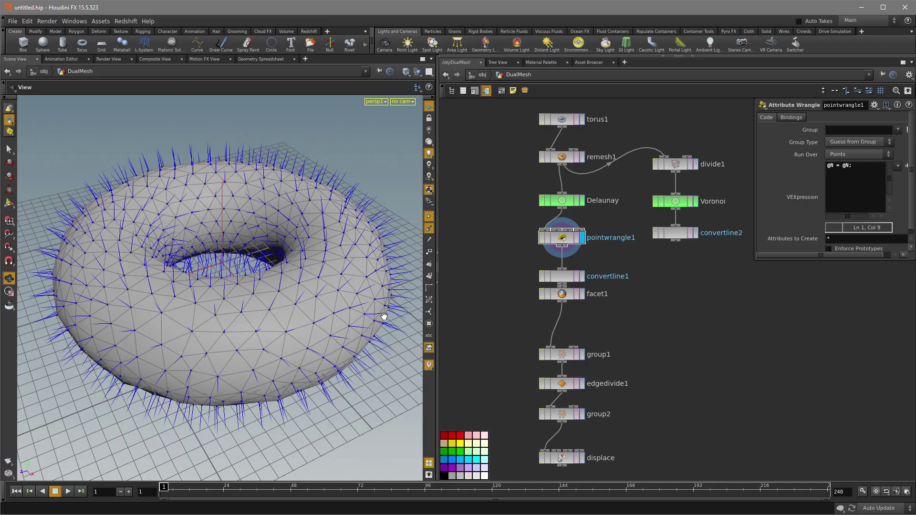
- Display the Edge Divide node and examine the normals on the divided lines up close
{"action": "left_click", "coordinate": [582, 384]}
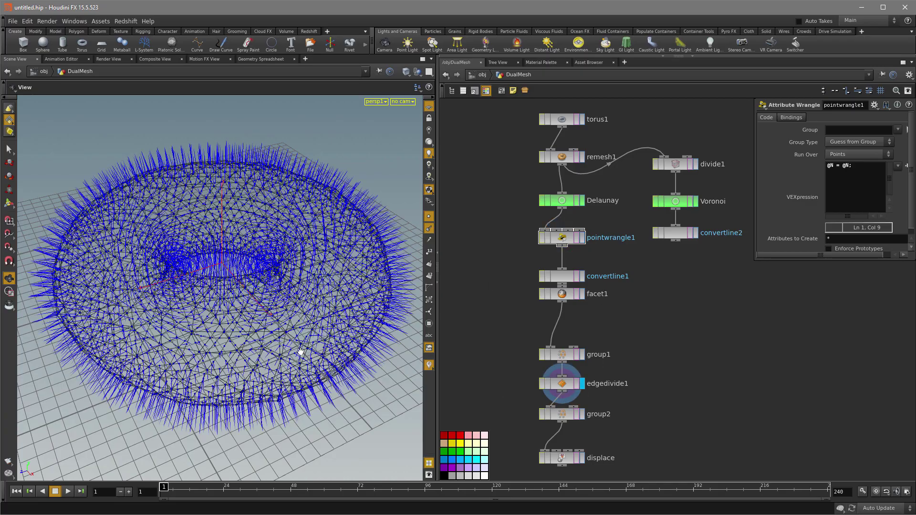
{"action": "left_click_drag", "start_coordinate": [276, 317], "coordinate": [308, 316]}
{"action": "scroll", "coordinate": [308, 316], "scroll_direction": "up", "scroll_amount": 5}
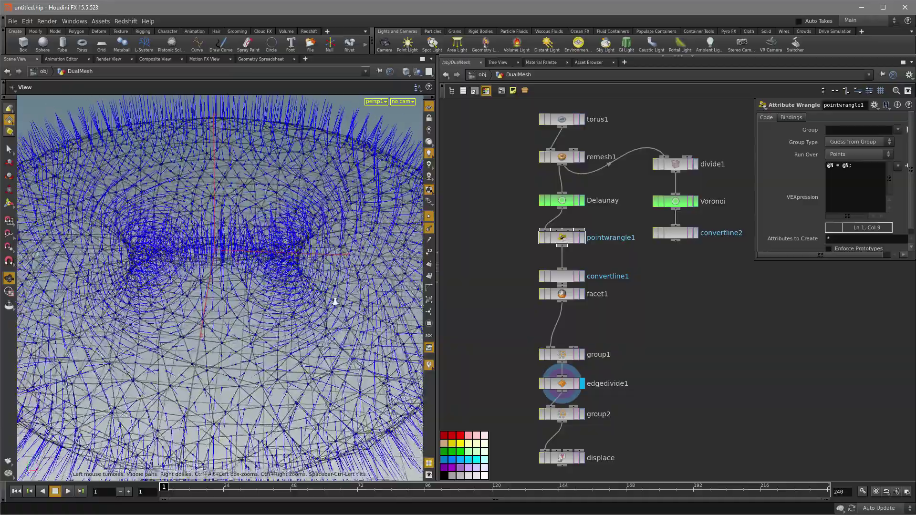
{"action": "left_click_drag", "start_coordinate": [358, 281], "coordinate": [324, 289]}
{"action": "scroll", "coordinate": [306, 296], "scroll_direction": "down", "scroll_amount": 4}
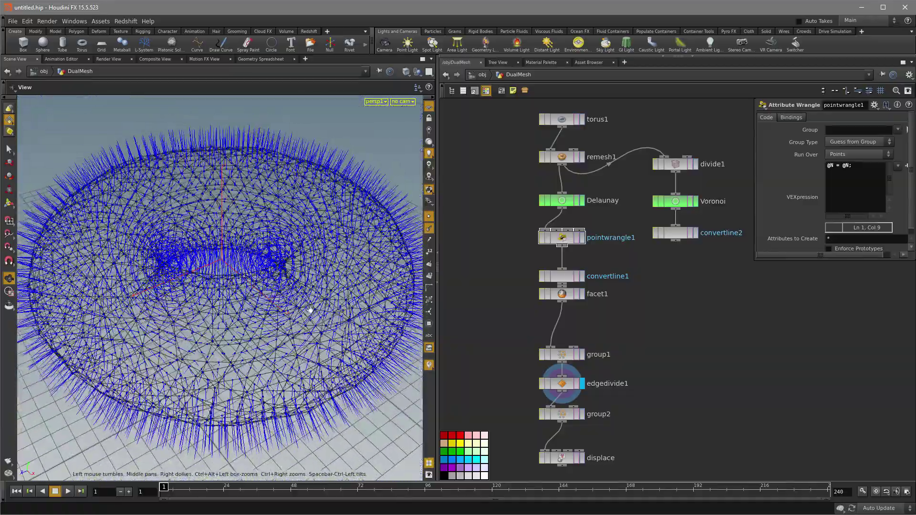
- Open the displace VOP network and move the geometry output node farther from the global node to make room
{"action": "double_click", "coordinate": [566, 459]}
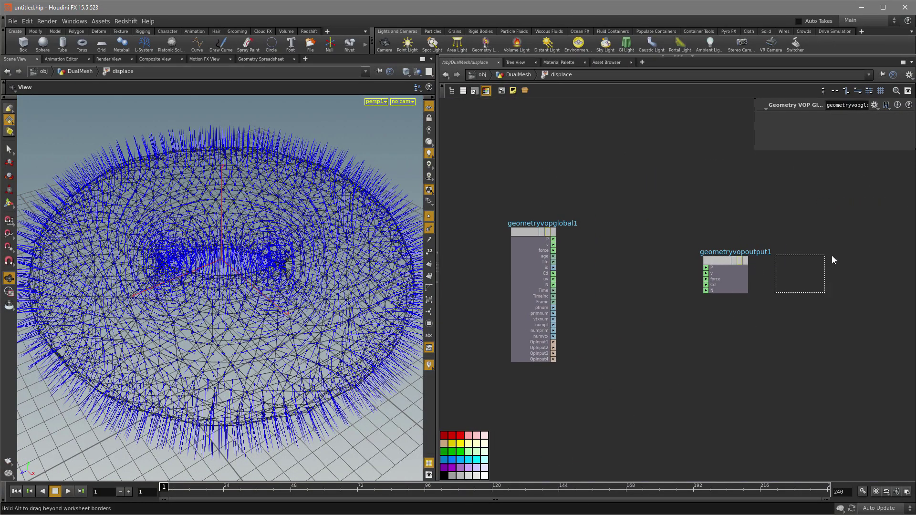
{"action": "left_click_drag", "start_coordinate": [725, 262], "coordinate": [831, 260]}
{"action": "middle_click_drag", "start_coordinate": [699, 302], "coordinate": [685, 320]}
- Add a Displace Along Normal node, connecting the global N to its nN input and its dispP to the output's P
{"action": "key", "text": "Tab"}
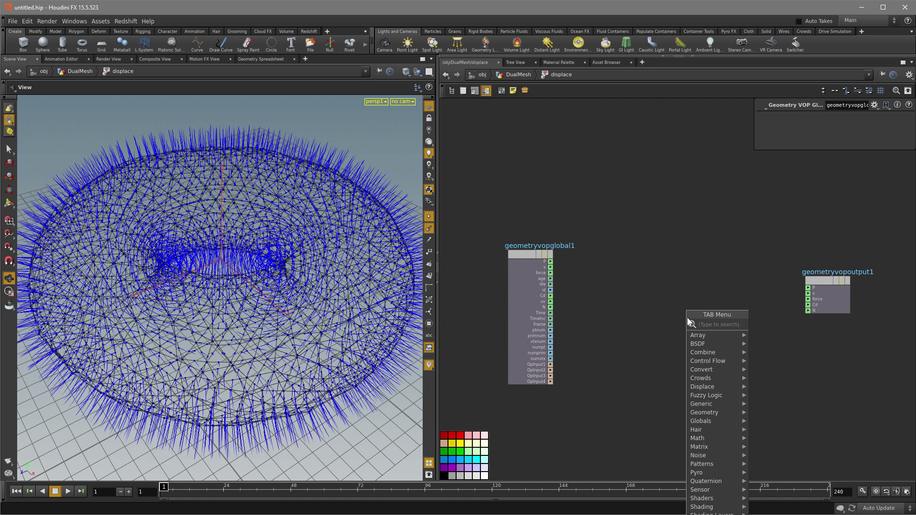
{"action": "type", "text": "dis"}
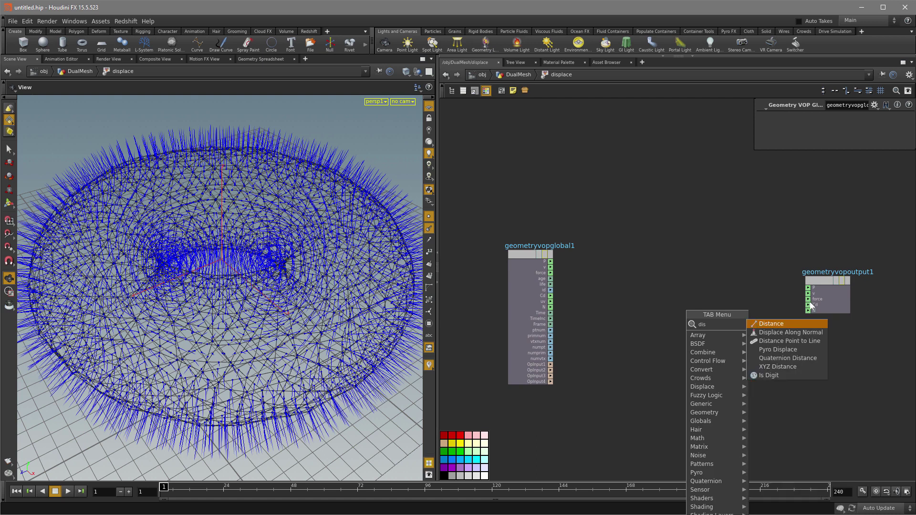
{"action": "key", "text": "Escape"}
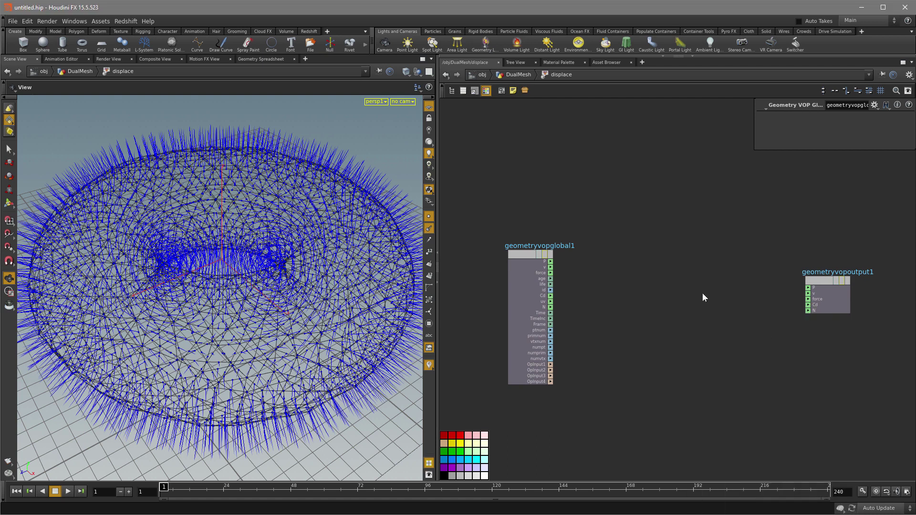
{"action": "left_click", "coordinate": [702, 263]}
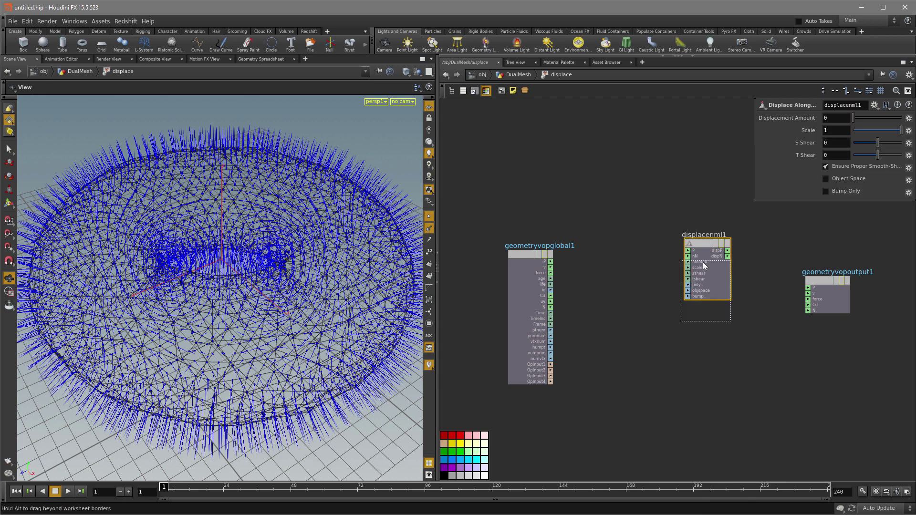
{"action": "left_click_drag", "start_coordinate": [551, 310], "coordinate": [807, 288]}
{"action": "left_click_drag", "start_coordinate": [712, 254], "coordinate": [772, 282]}
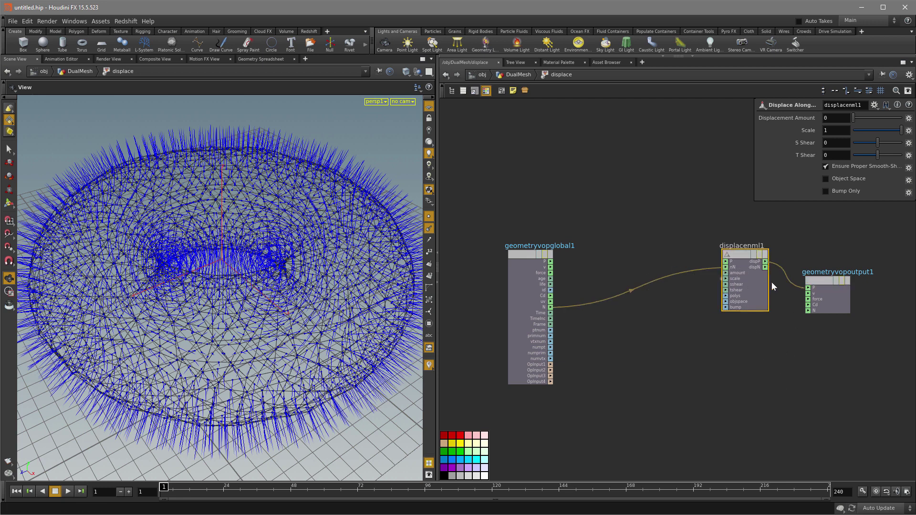
- Promote the Displace Along Normal node's amount input to a parameter and return to the DualMesh network
{"action": "left_click_drag", "start_coordinate": [821, 297], "coordinate": [837, 296]}
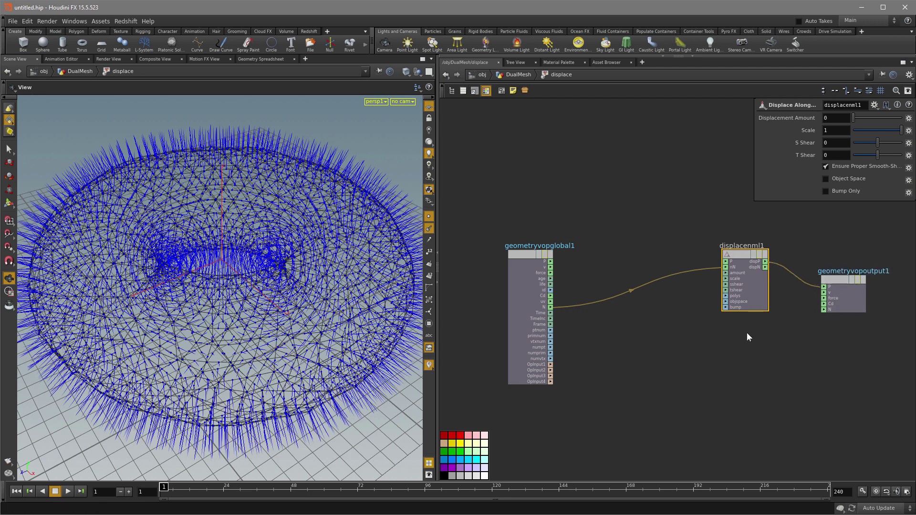
{"action": "middle_click", "coordinate": [725, 273]}
{"action": "left_click", "coordinate": [731, 280]}
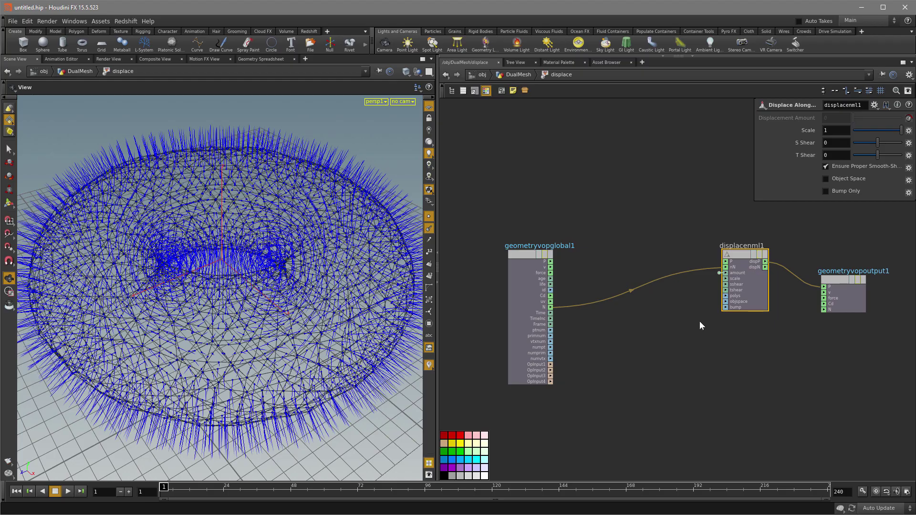
{"action": "key", "text": "u"}
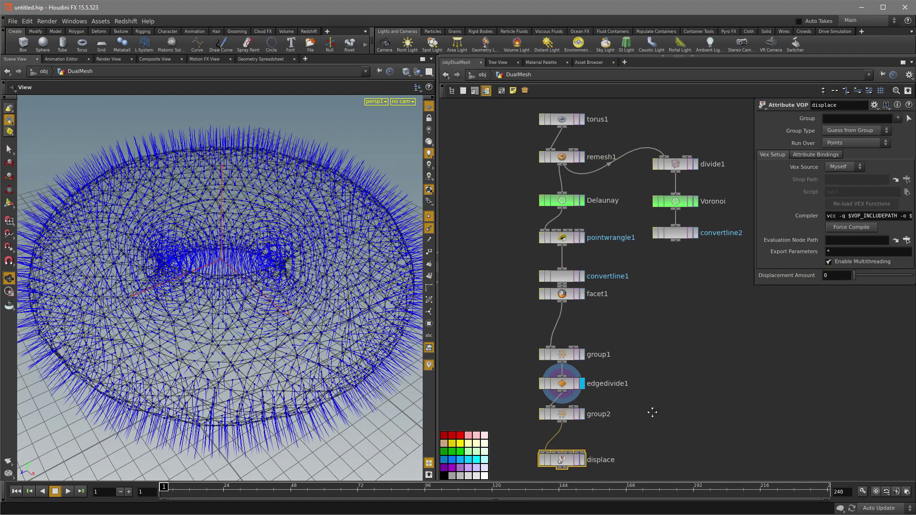
- Display the displace node with Displacement Amount 0.008 and hide the point normals
{"action": "left_click", "coordinate": [582, 415]}
{"action": "mouse_move", "coordinate": [854, 277]}
{"action": "left_mouse_down"}
{"action": "mouse_move", "coordinate": [880, 278]}
{"action": "mouse_move", "coordinate": [845, 281]}
{"action": "mouse_move", "coordinate": [872, 282]}
{"action": "mouse_move", "coordinate": [854, 284]}
{"action": "left_mouse_up"}
{"action": "left_click", "coordinate": [429, 229]}
{"action": "left_click_drag", "start_coordinate": [571, 419], "coordinate": [571, 422]}
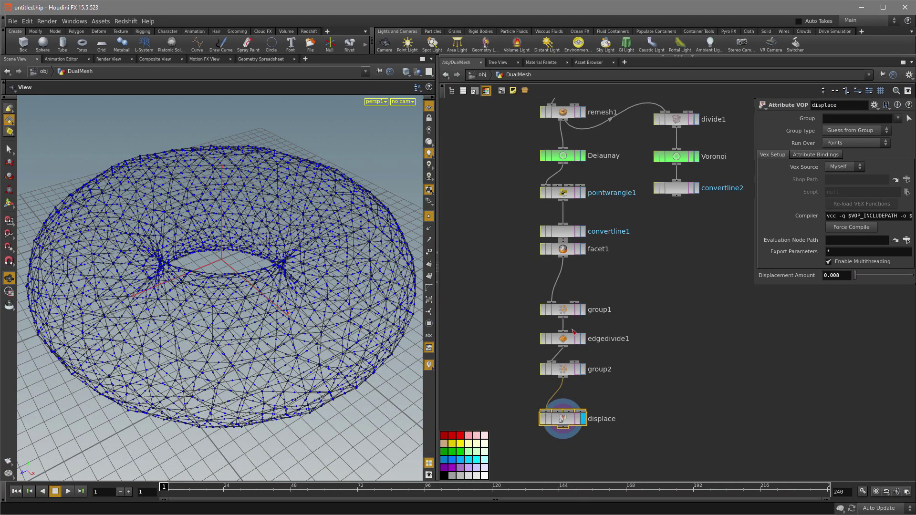
- Restrict the displace node to the midpnts group defined in group2
{"action": "left_click", "coordinate": [568, 375]}
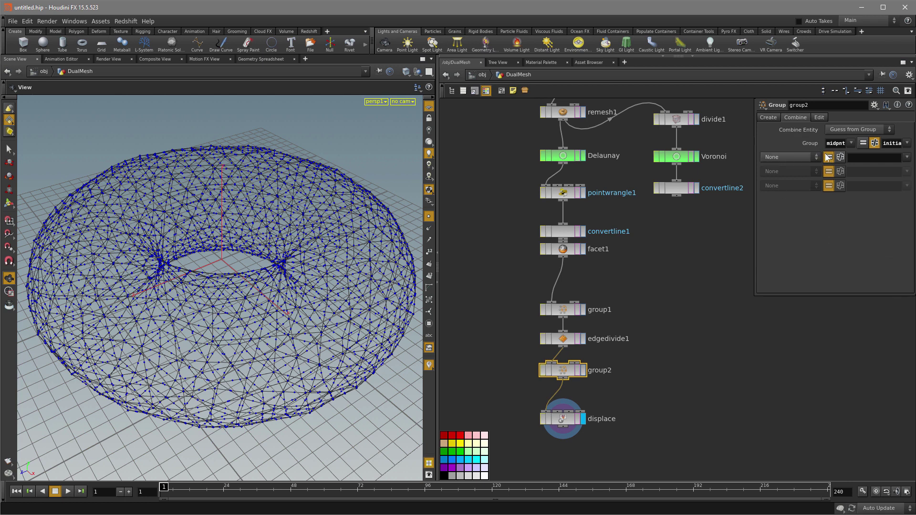
{"action": "double_click", "coordinate": [835, 144]}
{"action": "left_click", "coordinate": [563, 420]}
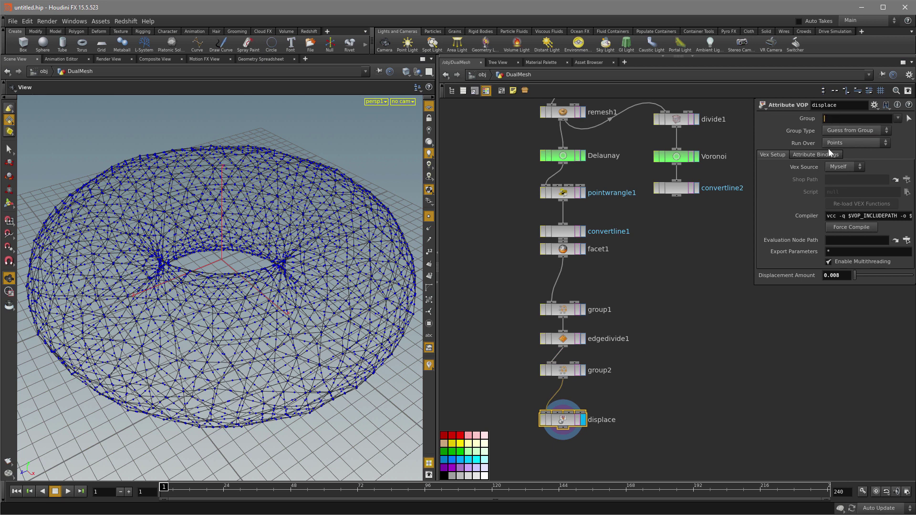
{"action": "type", "text": "mindpnts"}
{"action": "left_click", "coordinate": [668, 379]}
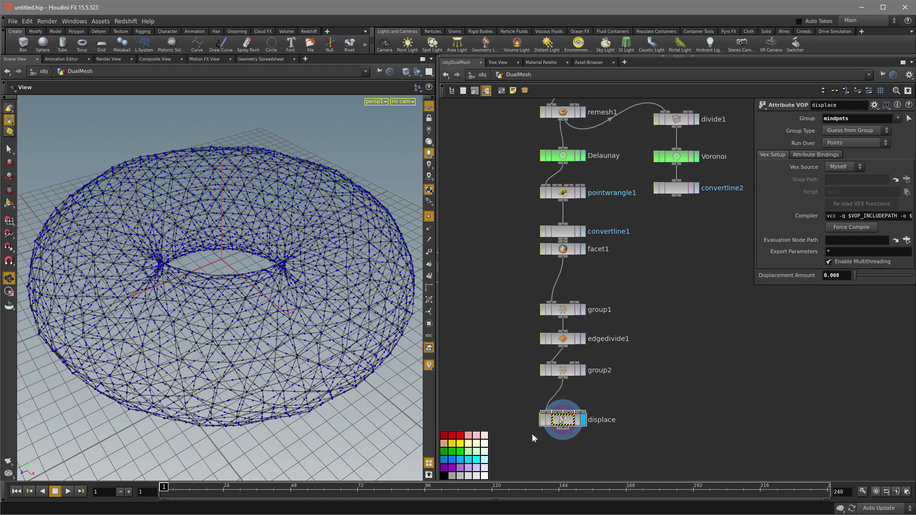
{"action": "left_click_drag", "start_coordinate": [557, 420], "coordinate": [557, 423]}
{"action": "left_click_drag", "start_coordinate": [836, 117], "coordinate": [833, 117]}
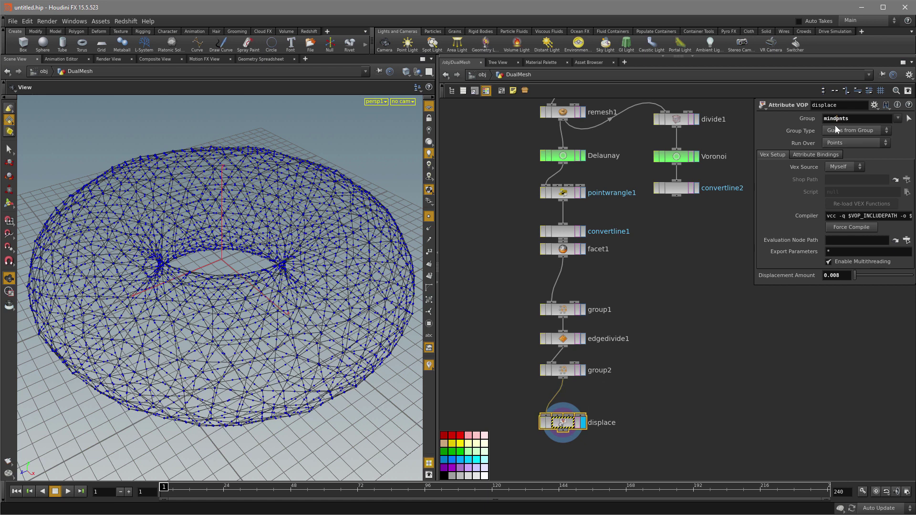
{"action": "key", "text": "BackSpace"}
{"action": "key", "text": "Return"}
- Set the displace node's Displacement Amount to 0.065 and check the displaced midpoints on the torus
{"action": "left_click_drag", "start_coordinate": [854, 275], "coordinate": [858, 279]}
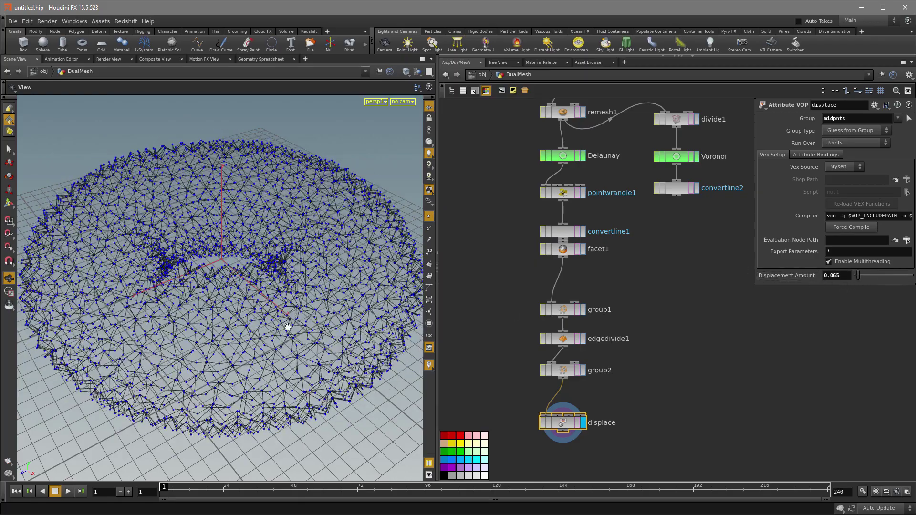
{"action": "left_click_drag", "start_coordinate": [288, 327], "coordinate": [317, 333]}
{"action": "left_click", "coordinate": [388, 514]}
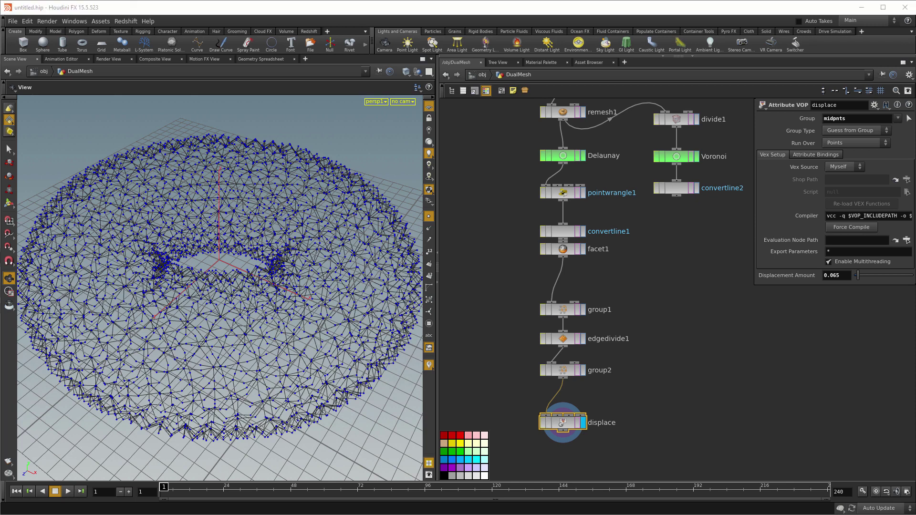
- Add a Convert node after displace, display it, and convert the lines to NURBS Curve
{"action": "middle_click_drag", "start_coordinate": [664, 424], "coordinate": [643, 267]}
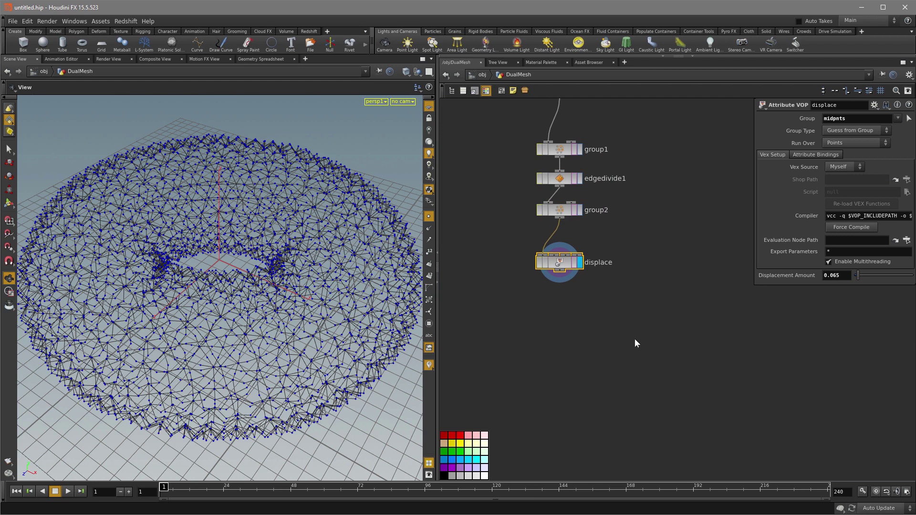
{"action": "key", "text": "Tab"}
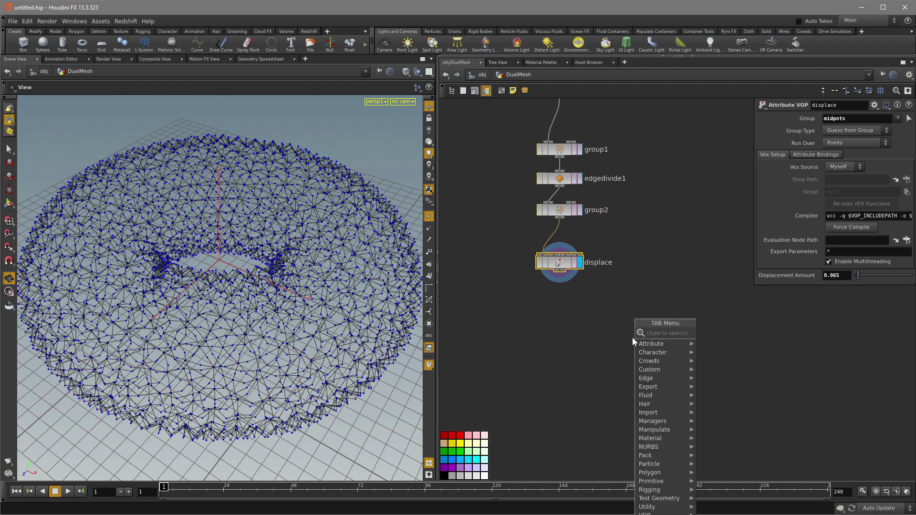
{"action": "type", "text": "con"}
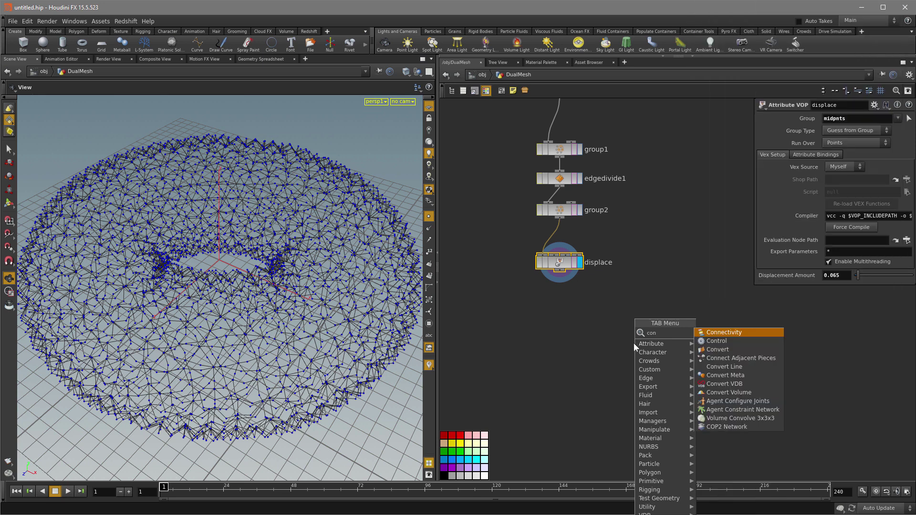
{"action": "left_click", "coordinate": [719, 349]}
{"action": "left_click", "coordinate": [580, 333]}
{"action": "left_click_drag", "start_coordinate": [557, 277], "coordinate": [560, 329]}
{"action": "left_click", "coordinate": [581, 330]}
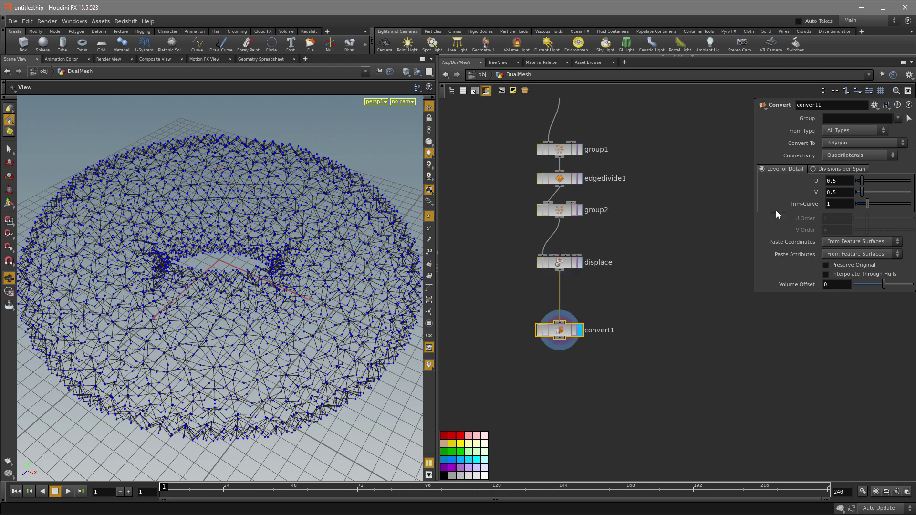
{"action": "left_click", "coordinate": [862, 143]}
{"action": "left_click", "coordinate": [851, 176]}
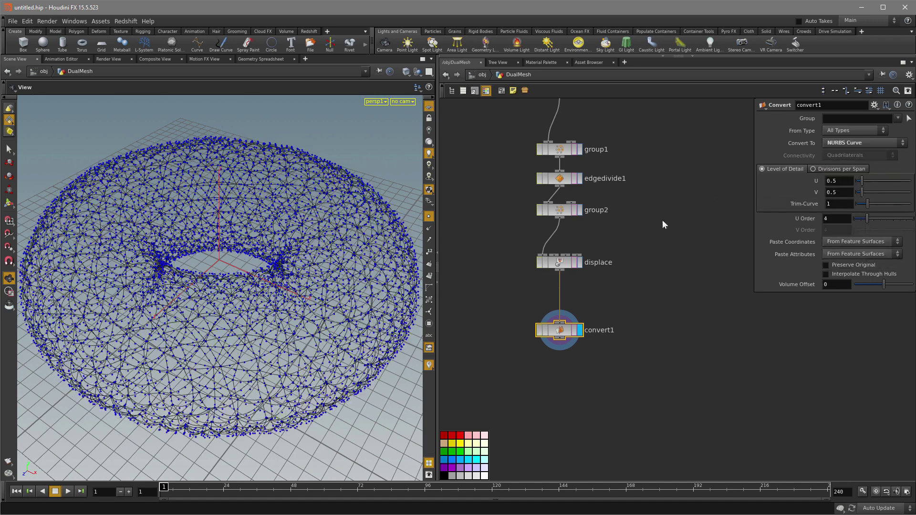
- Hide the point display and examine the NURBS curves on the torus from several angles
{"action": "mouse_move", "coordinate": [300, 332]}
{"action": "left_mouse_down"}
{"action": "mouse_move", "coordinate": [352, 259]}
{"action": "mouse_move", "coordinate": [310, 331]}
{"action": "left_mouse_up"}
{"action": "right_click_drag", "start_coordinate": [311, 331], "coordinate": [328, 340]}
{"action": "mouse_move", "coordinate": [327, 340]}
{"action": "left_mouse_down"}
{"action": "mouse_move", "coordinate": [313, 338]}
{"action": "mouse_move", "coordinate": [347, 303]}
{"action": "mouse_move", "coordinate": [311, 343]}
{"action": "left_mouse_up"}
{"action": "mouse_move", "coordinate": [311, 344]}
{"action": "right_mouse_down"}
{"action": "mouse_move", "coordinate": [335, 322]}
{"action": "mouse_move", "coordinate": [295, 346]}
{"action": "mouse_move", "coordinate": [307, 337]}
{"action": "right_mouse_up"}
{"action": "left_click_drag", "start_coordinate": [306, 338], "coordinate": [323, 331]}
{"action": "right_click_drag", "start_coordinate": [323, 331], "coordinate": [322, 338]}
{"action": "left_click_drag", "start_coordinate": [323, 338], "coordinate": [321, 327]}
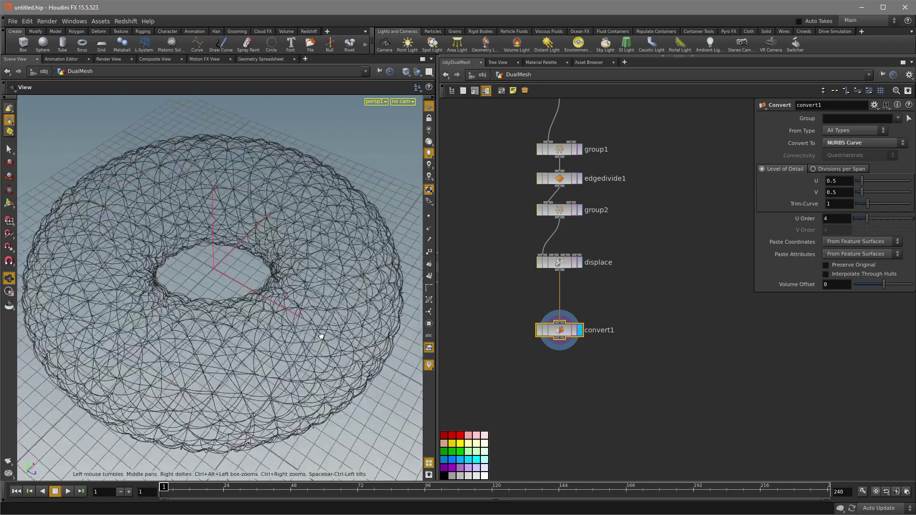
{"action": "left_click_drag", "start_coordinate": [323, 327], "coordinate": [360, 317]}
- Add a second Convert node after convert1, display it, and set its Convert To type to Polygon
{"action": "left_click", "coordinate": [554, 378]}
{"action": "key", "text": "Tab"}
{"action": "type", "text": "conv"}
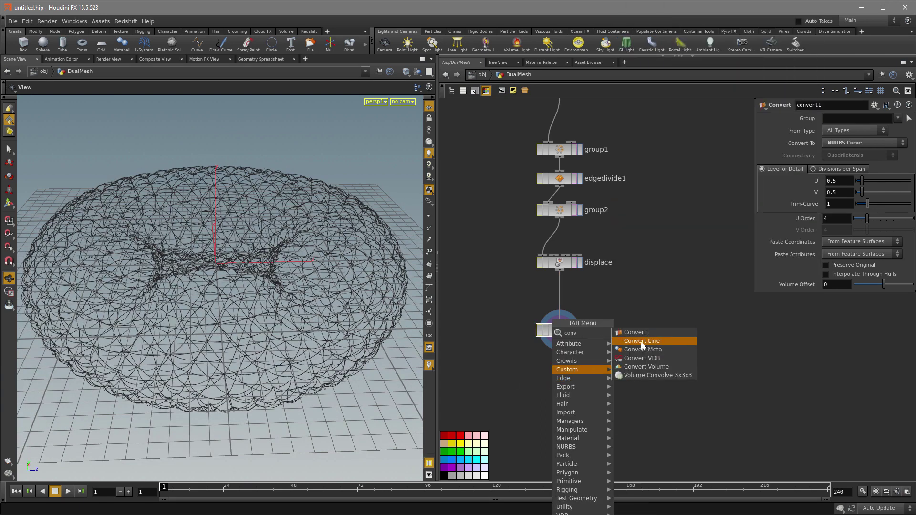
{"action": "left_click", "coordinate": [638, 333]}
{"action": "left_click", "coordinate": [566, 362]}
{"action": "left_click_drag", "start_coordinate": [560, 338], "coordinate": [560, 367]}
{"action": "left_click", "coordinate": [579, 366]}
{"action": "left_click", "coordinate": [847, 144]}
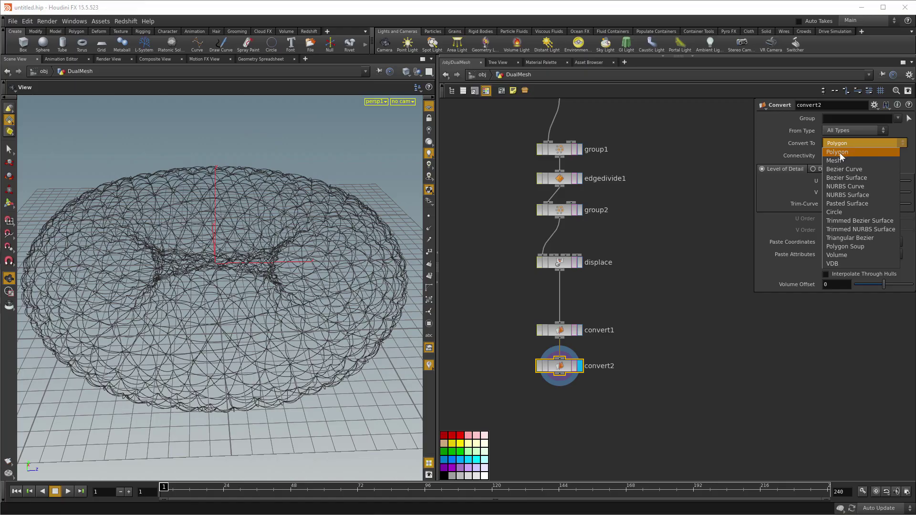
{"action": "left_click", "coordinate": [838, 152]}
- Show the points again and inspect their distribution along the converted polygon curves
{"action": "left_click", "coordinate": [429, 216]}
{"action": "mouse_move", "coordinate": [262, 334]}
{"action": "left_mouse_down"}
{"action": "mouse_move", "coordinate": [272, 281]}
{"action": "mouse_move", "coordinate": [274, 342]}
{"action": "left_mouse_up"}
{"action": "right_click_drag", "start_coordinate": [274, 342], "coordinate": [305, 334]}
{"action": "left_click_drag", "start_coordinate": [305, 334], "coordinate": [337, 316]}
{"action": "right_click_drag", "start_coordinate": [337, 317], "coordinate": [314, 334]}
{"action": "left_click_drag", "start_coordinate": [315, 334], "coordinate": [320, 342]}
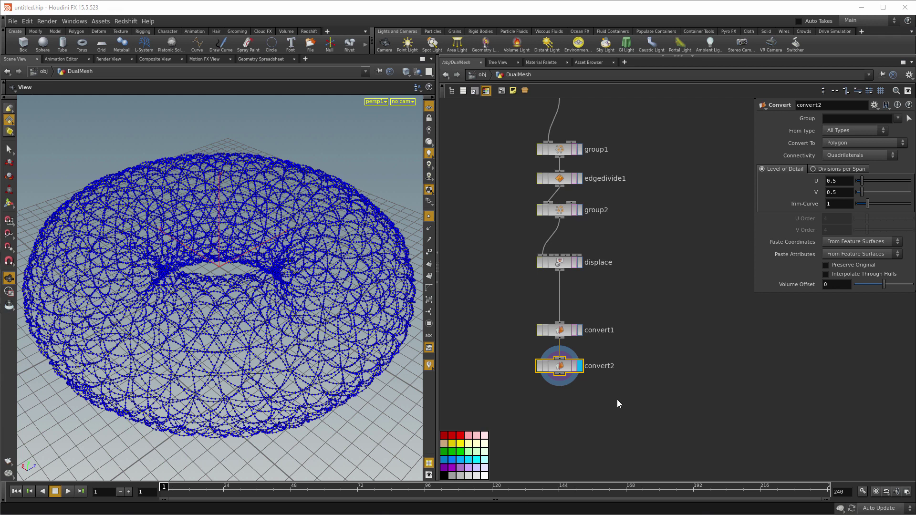
- Add a PolyWire node connected to convert2, display it, and line it up beneath convert2
{"action": "key", "text": "Tab"}
{"action": "mouse_move", "coordinate": [621, 412]}
{"action": "type", "text": "pol"}
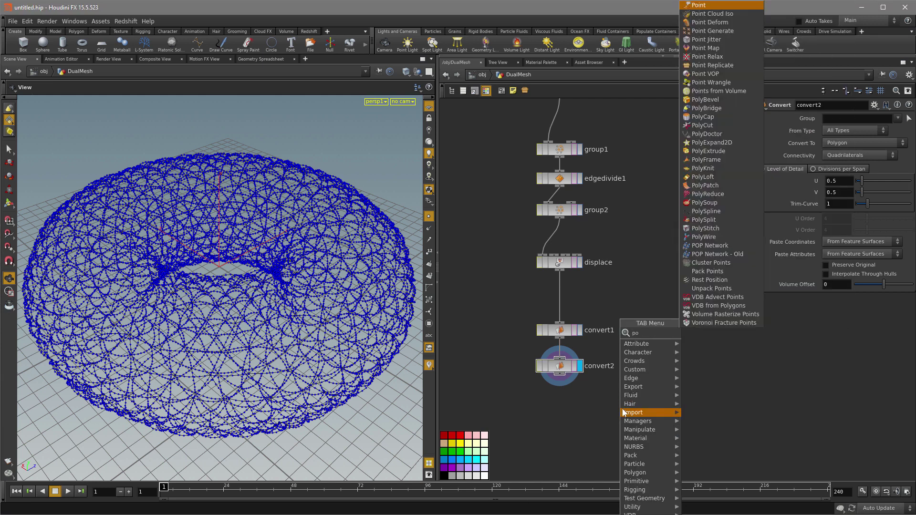
{"action": "left_click", "coordinate": [703, 470]}
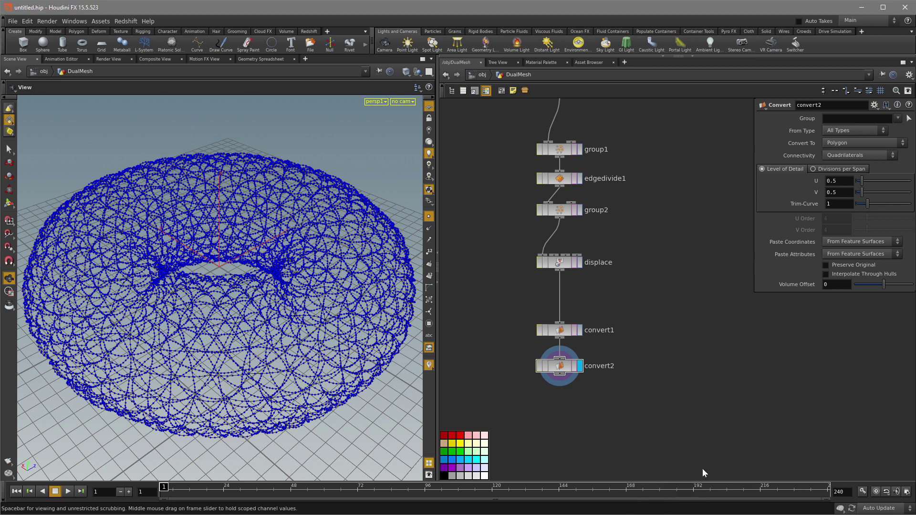
{"action": "left_click", "coordinate": [602, 420]}
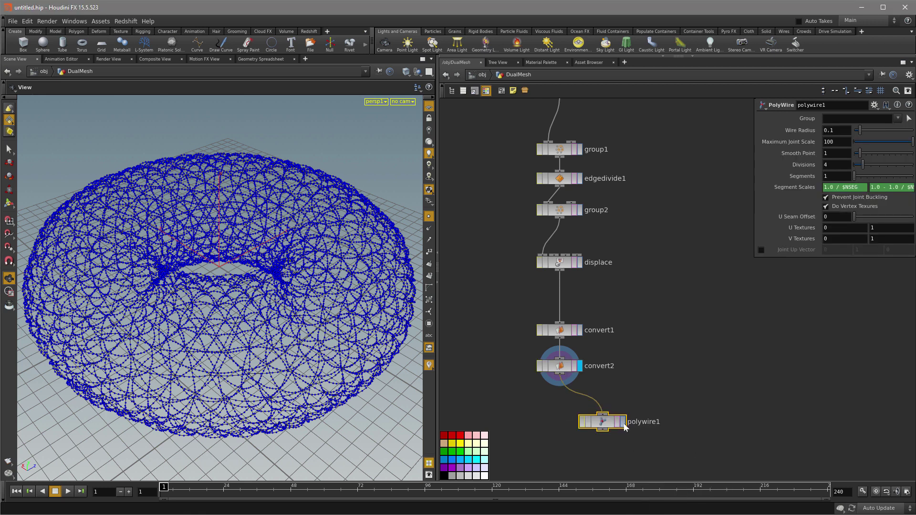
{"action": "left_click", "coordinate": [623, 422]}
{"action": "left_click_drag", "start_coordinate": [602, 421], "coordinate": [559, 394]}
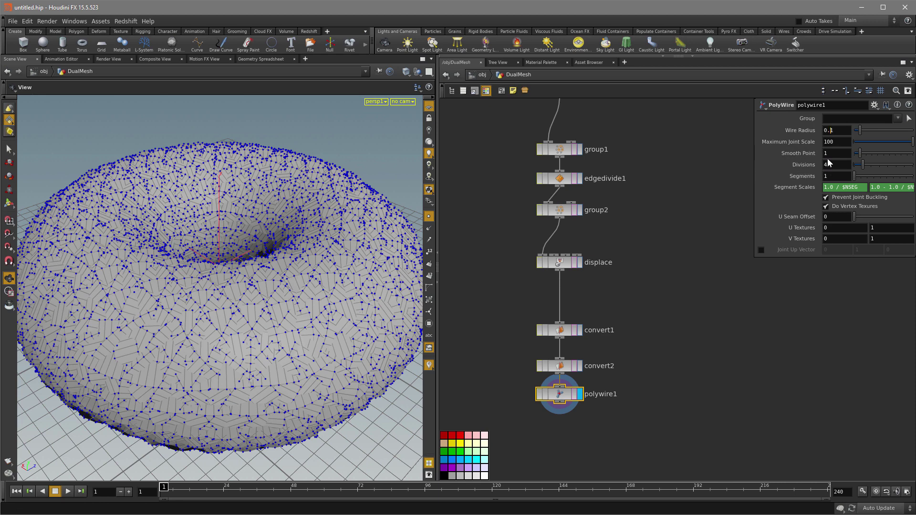
- Set the PolyWire's Wire Radius to 0.01 and hide the point display to view the wires
{"action": "left_click", "coordinate": [429, 218]}
{"action": "left_click_drag", "start_coordinate": [248, 298], "coordinate": [301, 327]}
{"action": "right_click_drag", "start_coordinate": [270, 353], "coordinate": [317, 370]}
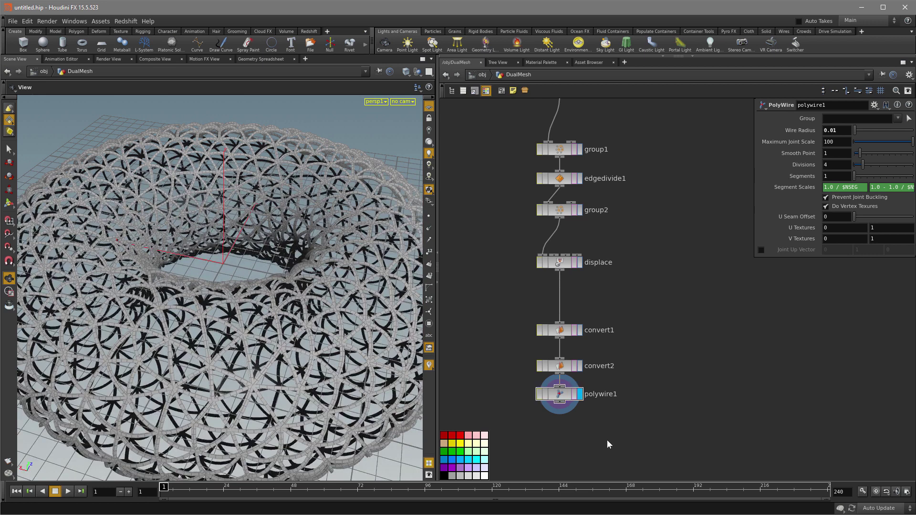
- Add a Normal node after polywire1, display it, and align it under the chain
{"action": "key", "text": "Tab"}
{"action": "type", "text": "no"}
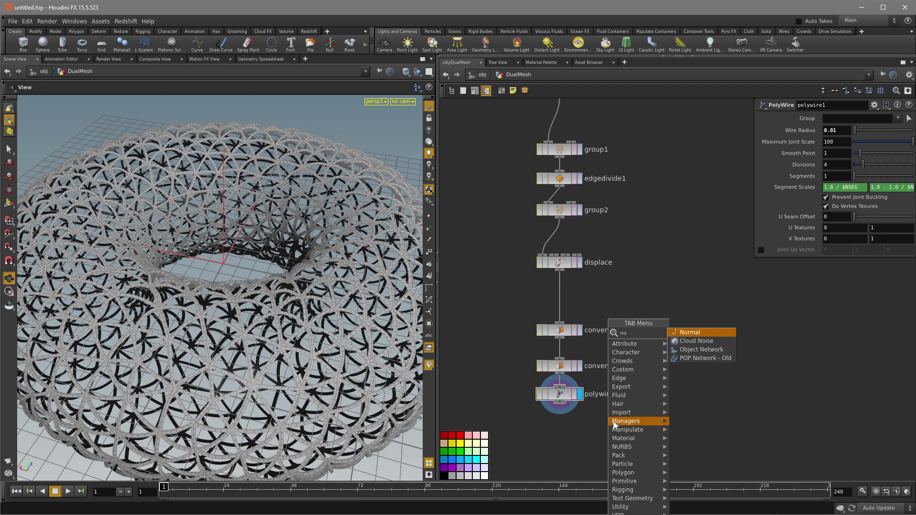
{"action": "left_click", "coordinate": [709, 332]}
{"action": "left_click", "coordinate": [566, 425]}
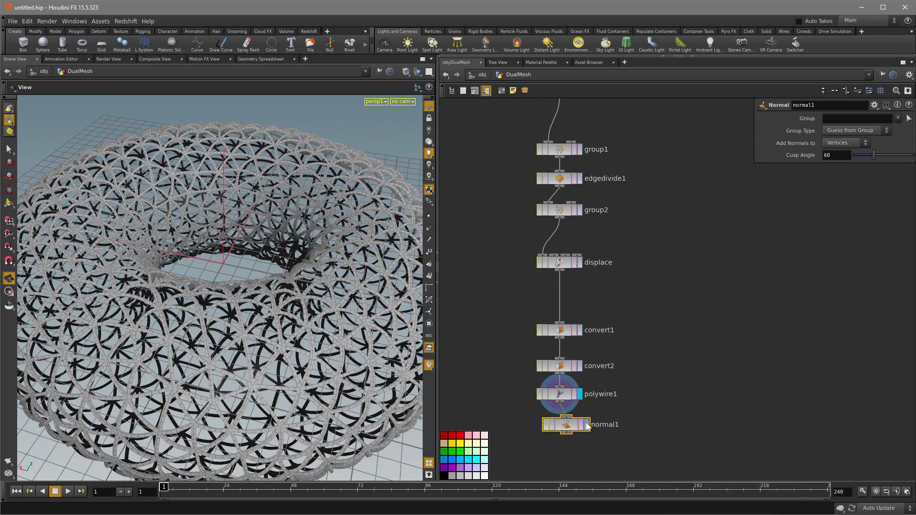
{"action": "left_click", "coordinate": [586, 426]}
{"action": "left_click_drag", "start_coordinate": [567, 425], "coordinate": [562, 418]}
- Add a Color node after normal1, display it, and set its color to red (0.9, 0, 0)
{"action": "left_click", "coordinate": [649, 411]}
{"action": "key", "text": "Tab"}
{"action": "type", "text": "col"}
{"action": "left_click", "coordinate": [707, 334]}
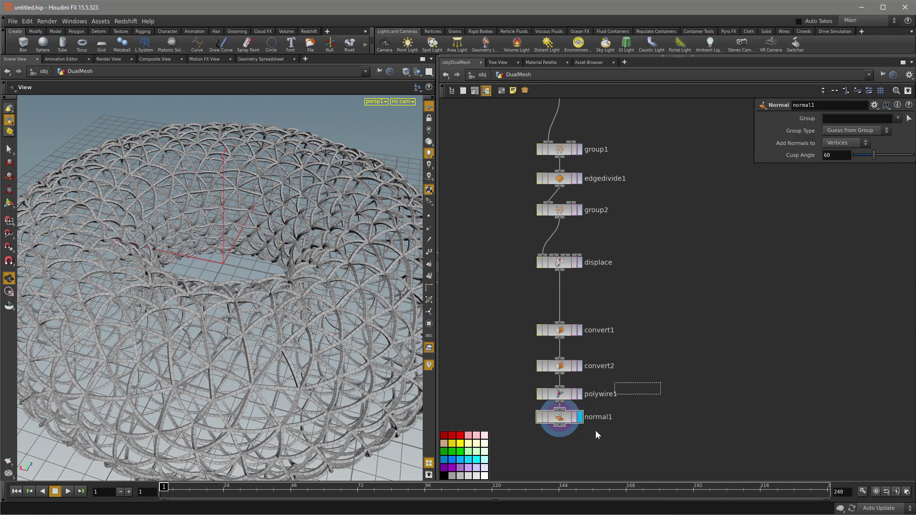
{"action": "left_click", "coordinate": [563, 446]}
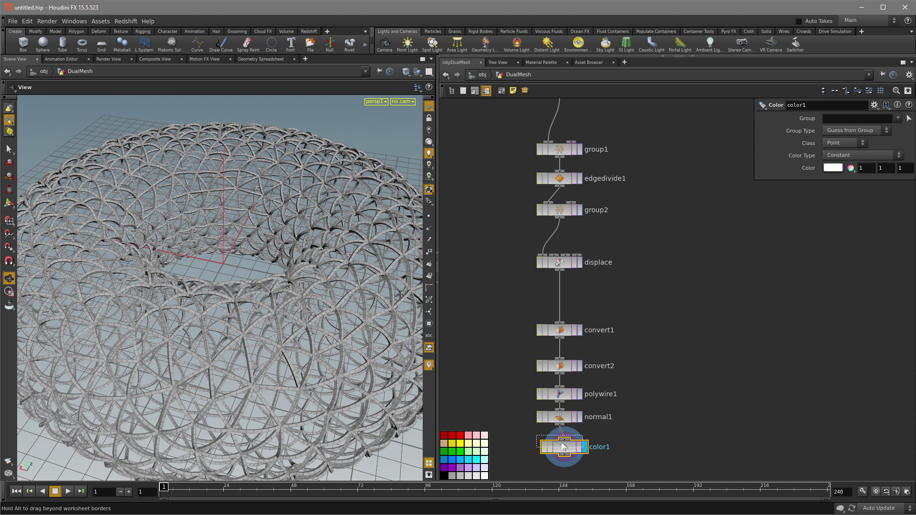
{"action": "left_click", "coordinate": [834, 169]}
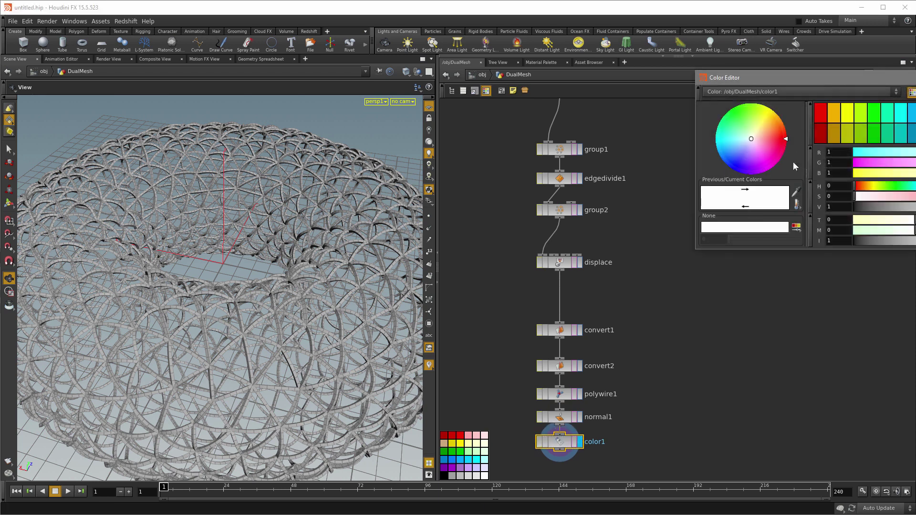
{"action": "left_click", "coordinate": [825, 116]}
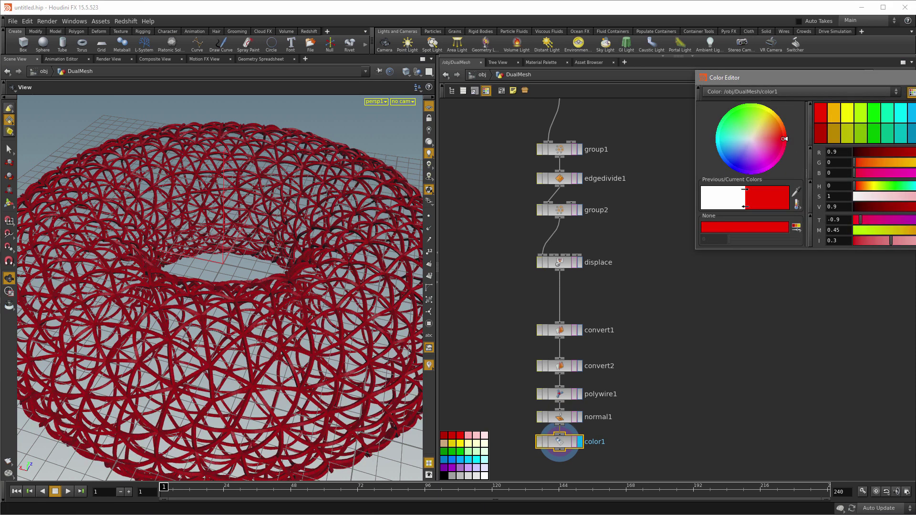
{"action": "key", "text": "Escape"}
{"action": "left_click", "coordinate": [676, 325]}
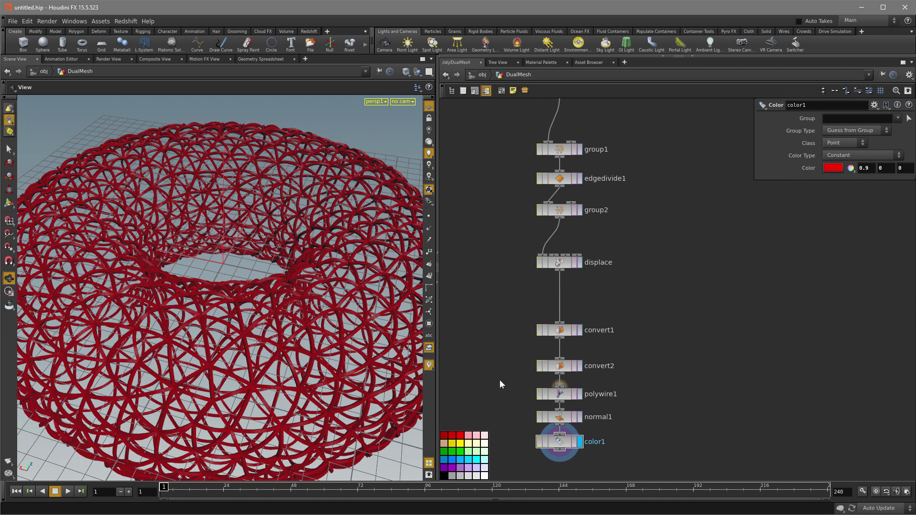
- Set polywire1's Divisions to 8 for rounder wires
{"action": "left_click", "coordinate": [538, 419]}
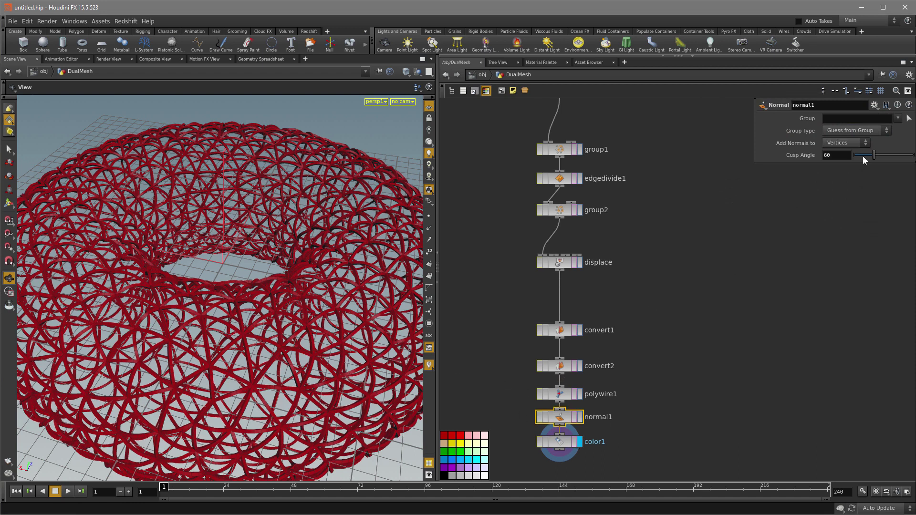
{"action": "left_click", "coordinate": [538, 396]}
{"action": "mouse_move", "coordinate": [809, 176]}
{"action": "left_mouse_down"}
{"action": "mouse_move", "coordinate": [804, 182]}
{"action": "mouse_move", "coordinate": [811, 176]}
{"action": "left_mouse_up"}
{"action": "type", "text": "8"}
{"action": "key", "text": "Return"}
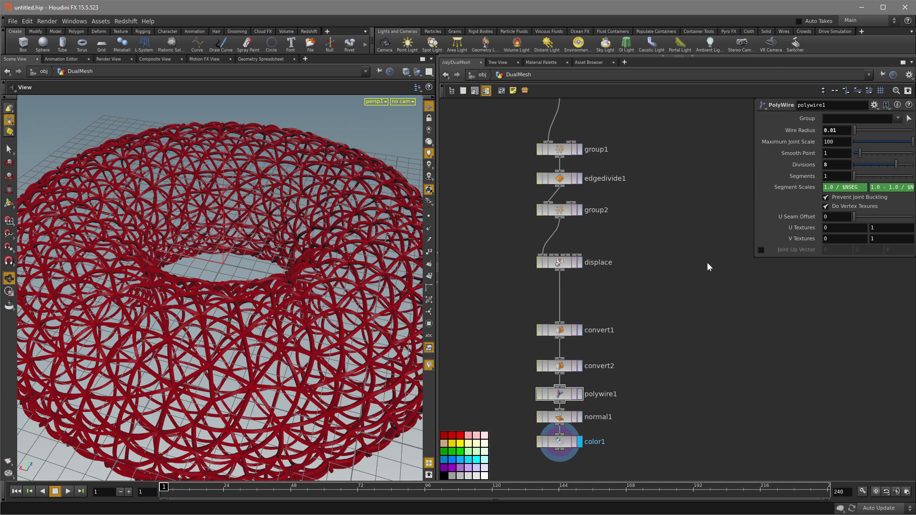
- Examine the red wire torus up close and from several angles
{"action": "left_click_drag", "start_coordinate": [285, 349], "coordinate": [318, 326]}
{"action": "right_click_drag", "start_coordinate": [318, 326], "coordinate": [289, 323]}
{"action": "left_click_drag", "start_coordinate": [288, 323], "coordinate": [296, 344]}
{"action": "right_click_drag", "start_coordinate": [297, 343], "coordinate": [301, 319]}
{"action": "left_click_drag", "start_coordinate": [301, 319], "coordinate": [284, 336]}
{"action": "mouse_move", "coordinate": [284, 337]}
{"action": "right_mouse_down"}
{"action": "mouse_move", "coordinate": [307, 326]}
{"action": "mouse_move", "coordinate": [297, 331]}
{"action": "right_mouse_up"}
{"action": "left_click_drag", "start_coordinate": [297, 331], "coordinate": [329, 310]}
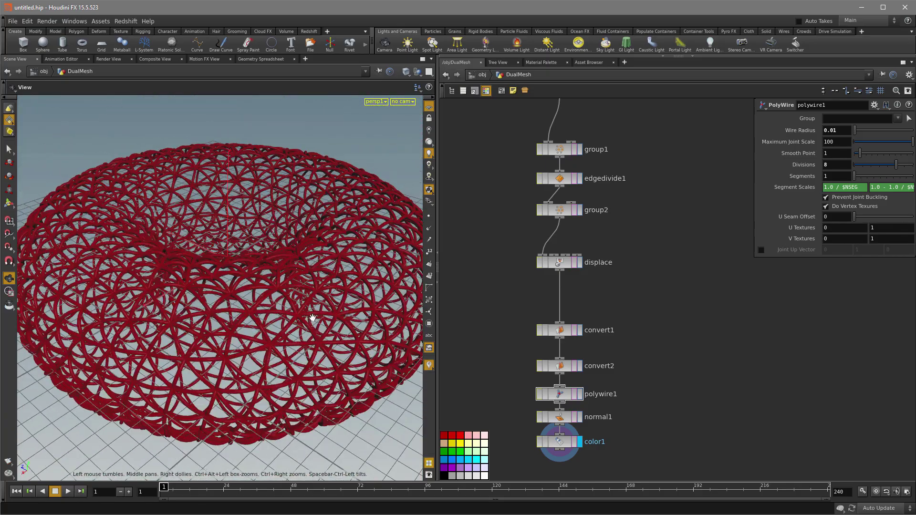
{"action": "right_click_drag", "start_coordinate": [329, 311], "coordinate": [321, 314]}
{"action": "left_click_drag", "start_coordinate": [321, 313], "coordinate": [316, 295]}
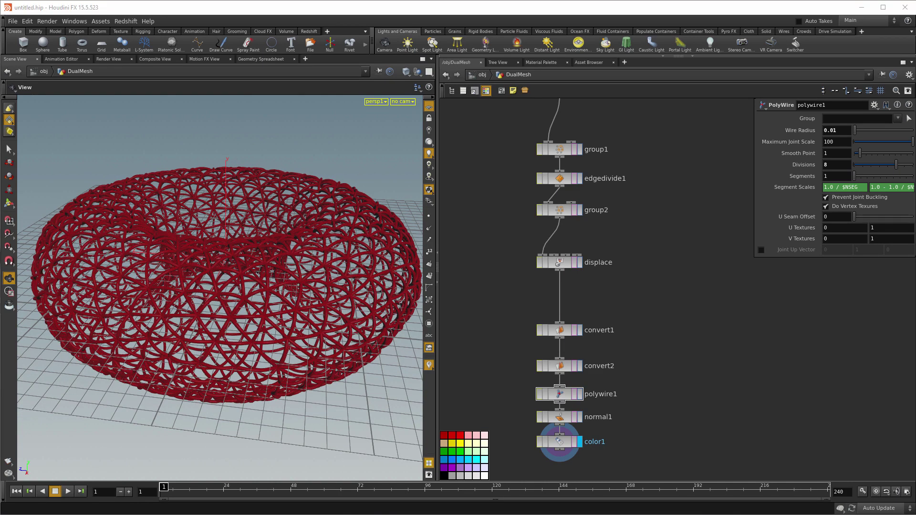
- Delete the convertline2 node below the Voronoi null
{"action": "scroll", "coordinate": [654, 344], "scroll_direction": "down", "scroll_amount": 5}
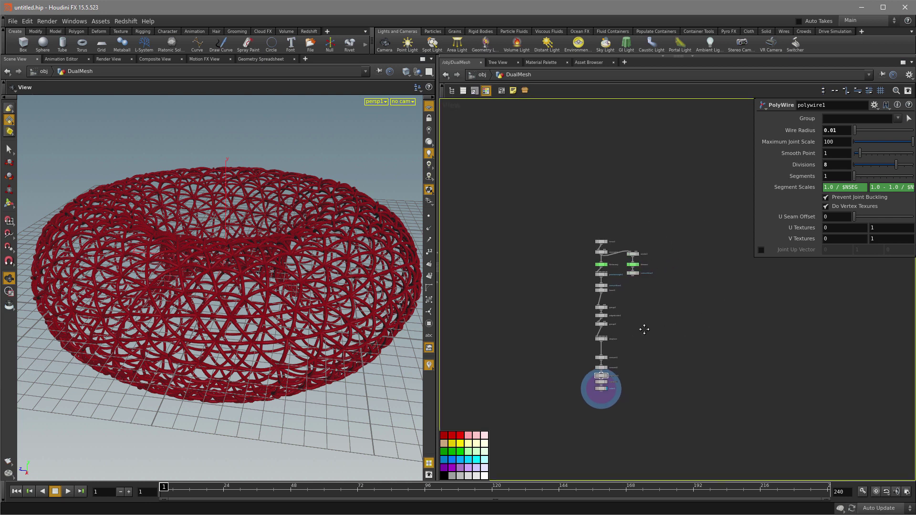
{"action": "scroll", "coordinate": [651, 328], "scroll_direction": "up", "scroll_amount": 3}
{"action": "middle_click_drag", "start_coordinate": [638, 342], "coordinate": [612, 326]}
{"action": "left_click", "coordinate": [605, 174]}
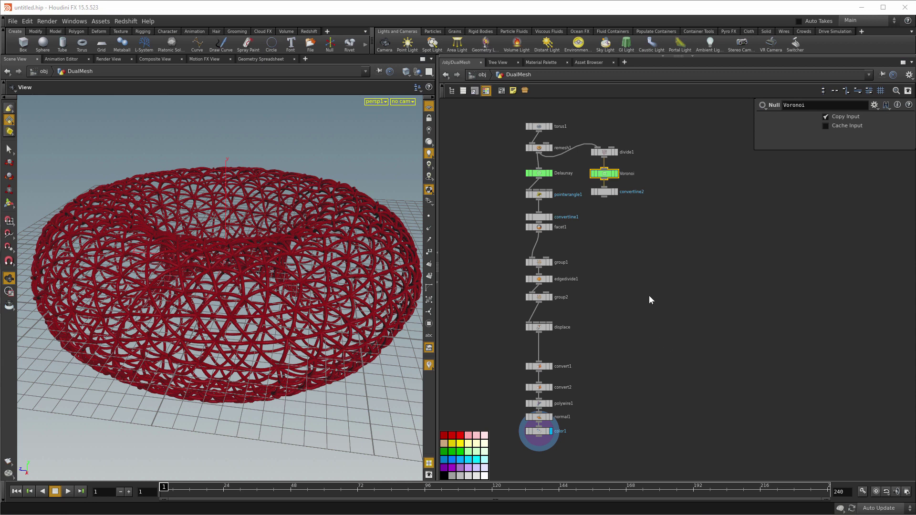
{"action": "middle_click_drag", "start_coordinate": [659, 277], "coordinate": [656, 245]}
{"action": "left_click_drag", "start_coordinate": [627, 188], "coordinate": [688, 210]}
{"action": "key", "text": "Delete"}
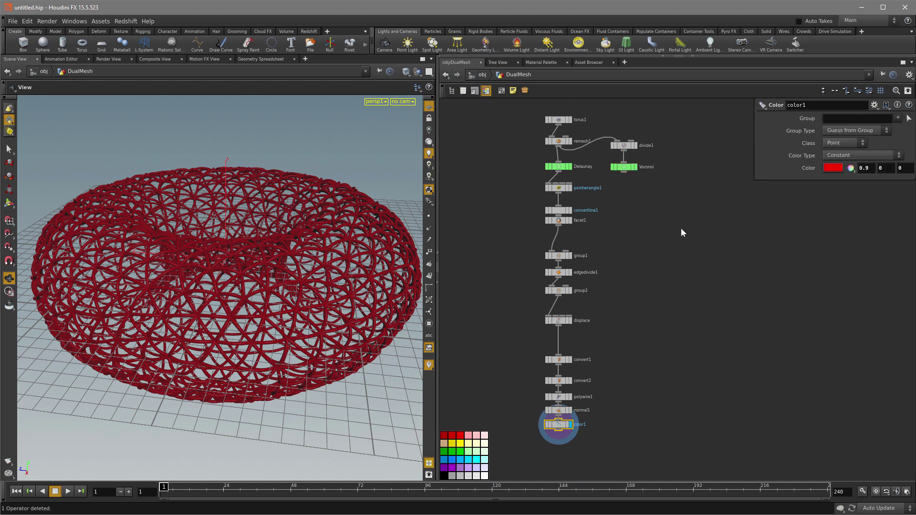
- Duplicate the chain from pointwrangle1 down to color1, place the copy beside the original, and feed it from the Voronoi null
{"action": "left_click_drag", "start_coordinate": [617, 195], "coordinate": [604, 435]}
{"action": "left_click_drag", "start_coordinate": [563, 193], "coordinate": [568, 197]}
{"action": "key", "text": "ctrl+c"}
{"action": "key", "text": "ctrl+v"}
{"action": "left_click_drag", "start_coordinate": [570, 108], "coordinate": [663, 213]}
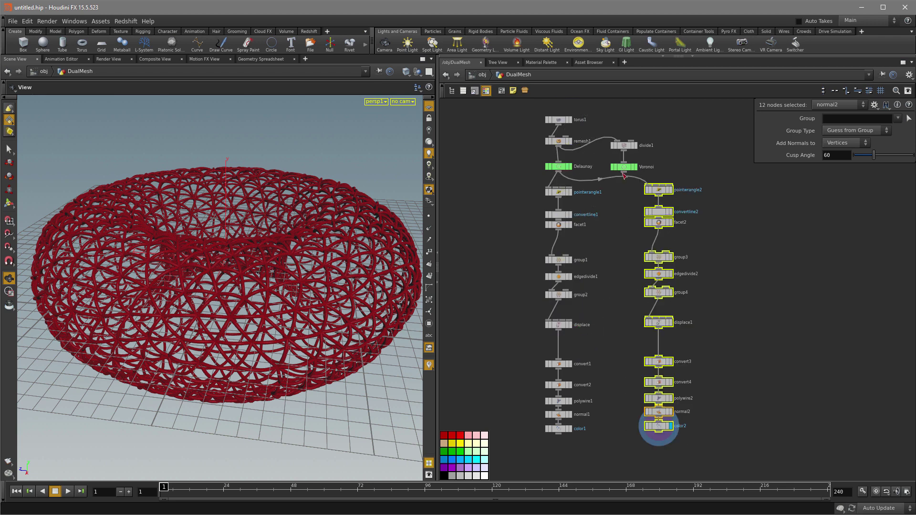
{"action": "left_click", "coordinate": [646, 186]}
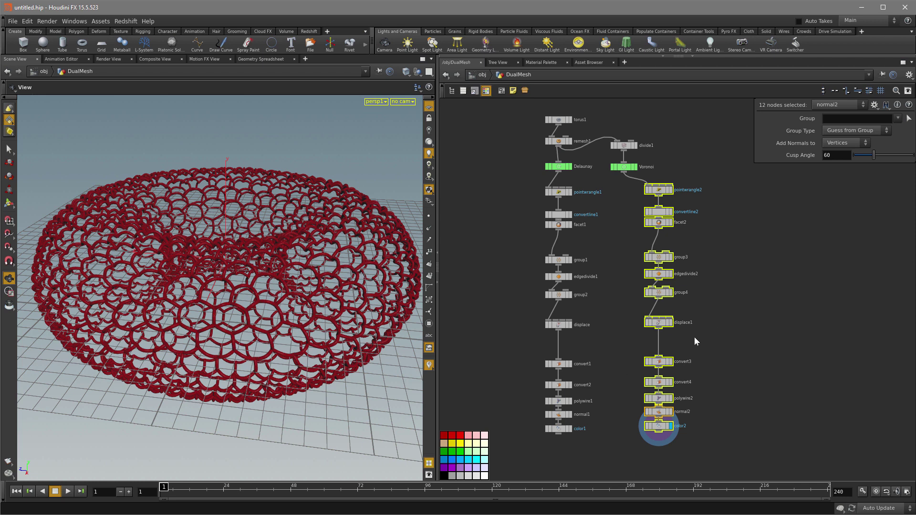
{"action": "left_click", "coordinate": [750, 221]}
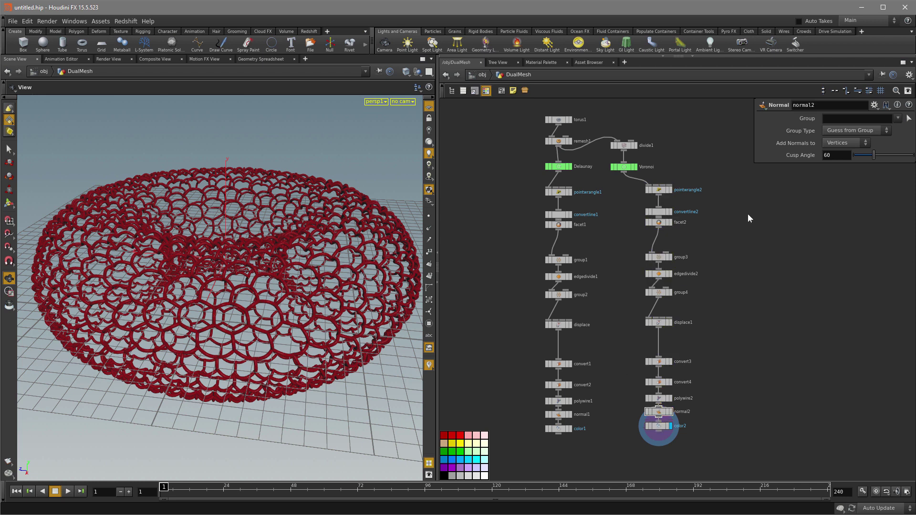
- Set color2 on the Voronoi branch to cyan (0, 0.9, 0.9)
{"action": "left_click", "coordinate": [660, 425]}
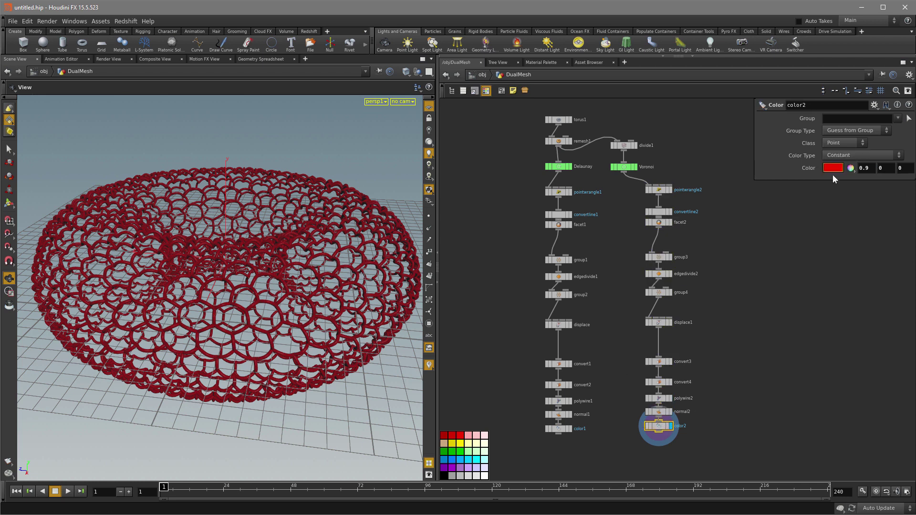
{"action": "left_click", "coordinate": [832, 175]}
{"action": "left_click", "coordinate": [899, 131]}
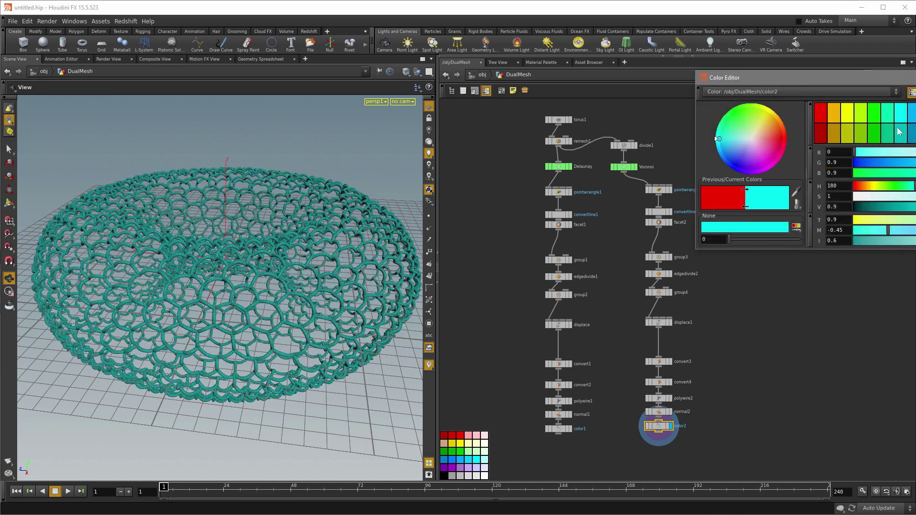
- Add a Merge node below both branches, connect color1 and color2 to it, and display it
{"action": "middle_click_drag", "start_coordinate": [755, 350], "coordinate": [750, 318]}
{"action": "key", "text": "Tab"}
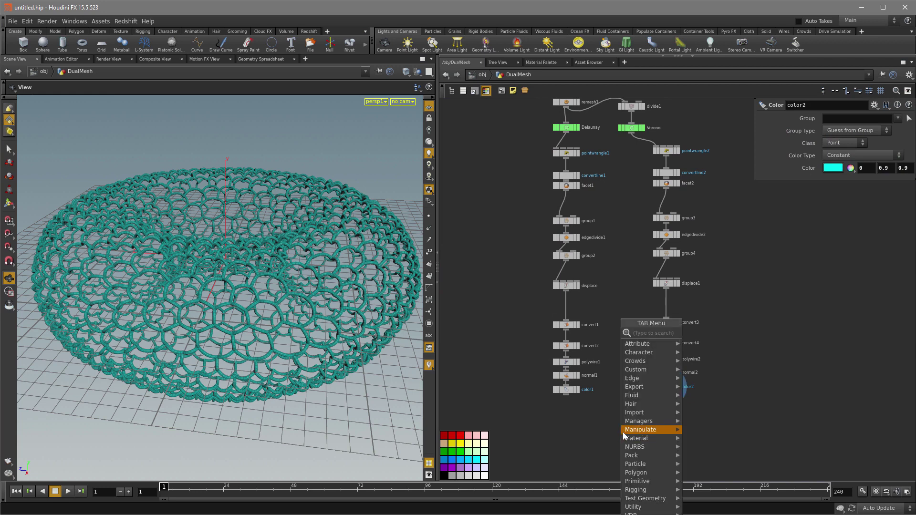
{"action": "type", "text": "mer"}
{"action": "left_click", "coordinate": [702, 333]}
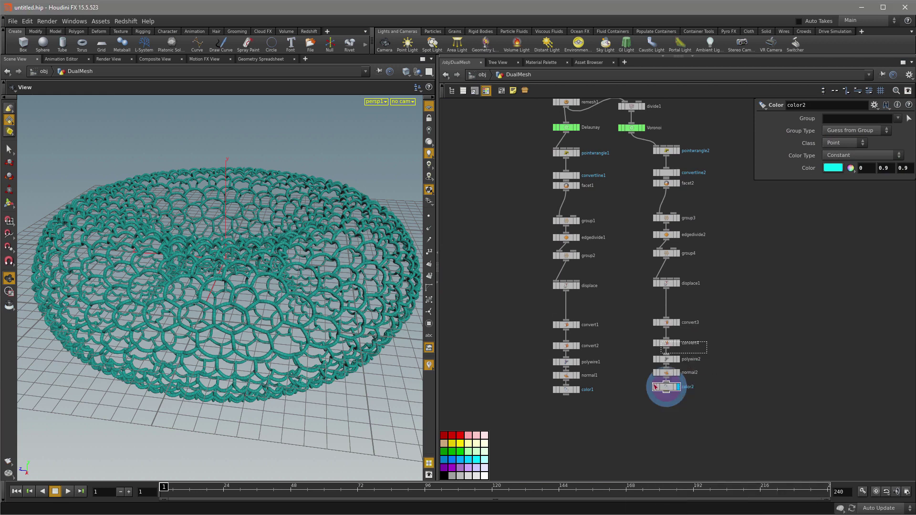
{"action": "left_click", "coordinate": [617, 427]}
{"action": "left_click_drag", "start_coordinate": [566, 395], "coordinate": [618, 423]}
{"action": "left_click", "coordinate": [629, 427]}
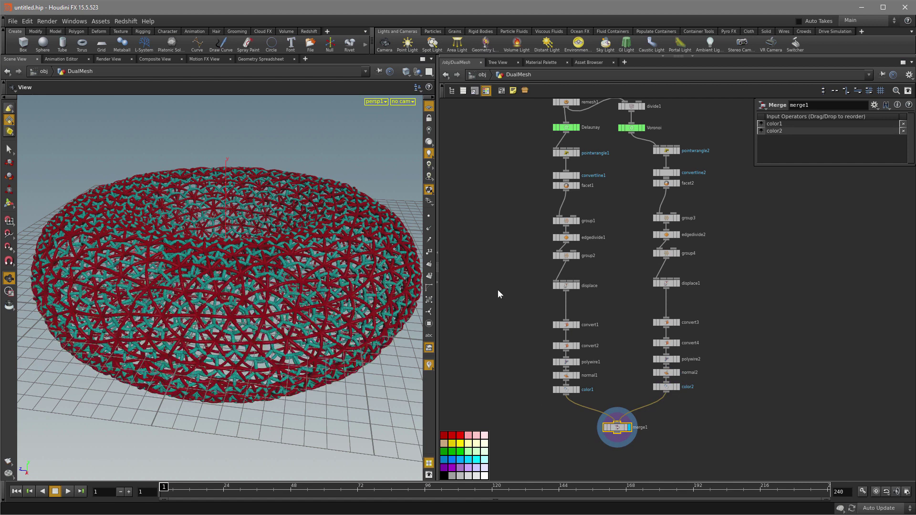
- Examine how the red and cyan wires interweave on the merged torus, up close and from several angles
{"action": "left_click_drag", "start_coordinate": [262, 290], "coordinate": [261, 360]}
{"action": "scroll", "coordinate": [257, 334], "scroll_direction": "up", "scroll_amount": 5}
{"action": "scroll", "coordinate": [266, 288], "scroll_direction": "down", "scroll_amount": 6}
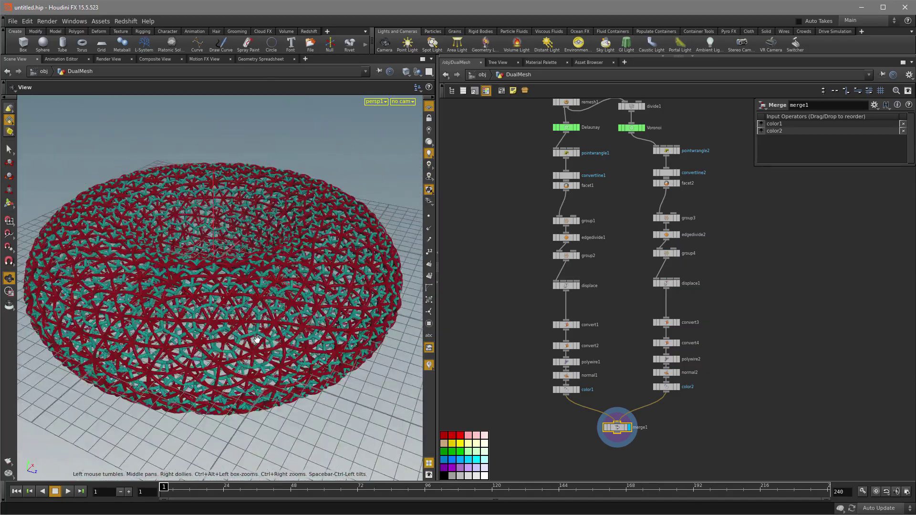
{"action": "scroll", "coordinate": [277, 325], "scroll_direction": "up", "scroll_amount": 6}
{"action": "left_click_drag", "start_coordinate": [287, 301], "coordinate": [320, 315]}
{"action": "right_click_drag", "start_coordinate": [320, 315], "coordinate": [238, 347]}
{"action": "left_click_drag", "start_coordinate": [239, 347], "coordinate": [272, 334]}
{"action": "right_click_drag", "start_coordinate": [272, 334], "coordinate": [296, 329]}
{"action": "left_click_drag", "start_coordinate": [296, 330], "coordinate": [264, 342]}
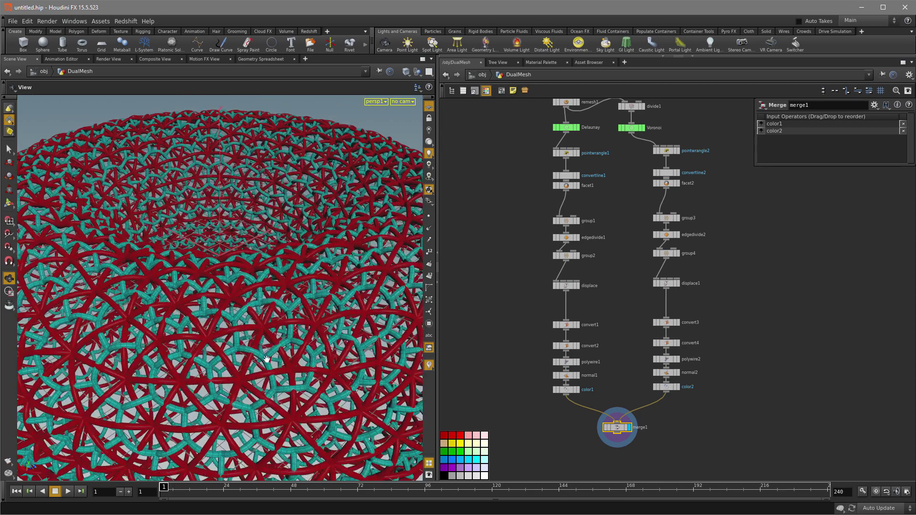
{"action": "mouse_move", "coordinate": [305, 379]}
{"action": "left_mouse_down"}
{"action": "mouse_move", "coordinate": [278, 393]}
{"action": "mouse_move", "coordinate": [295, 388]}
{"action": "left_mouse_up"}
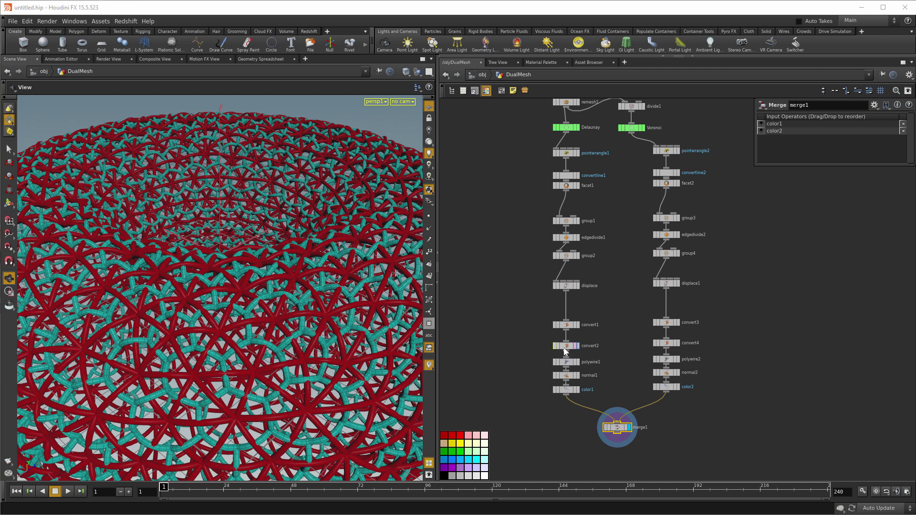
- Display color1 and add a Primitive Wrangle node beside the Delaunay chain, near facet1 and group1
{"action": "left_click", "coordinate": [577, 389]}
{"action": "middle_click_drag", "start_coordinate": [621, 242], "coordinate": [636, 330]}
{"action": "scroll", "coordinate": [553, 317], "scroll_direction": "up", "scroll_amount": 5}
{"action": "middle_click_drag", "start_coordinate": [602, 277], "coordinate": [599, 299]}
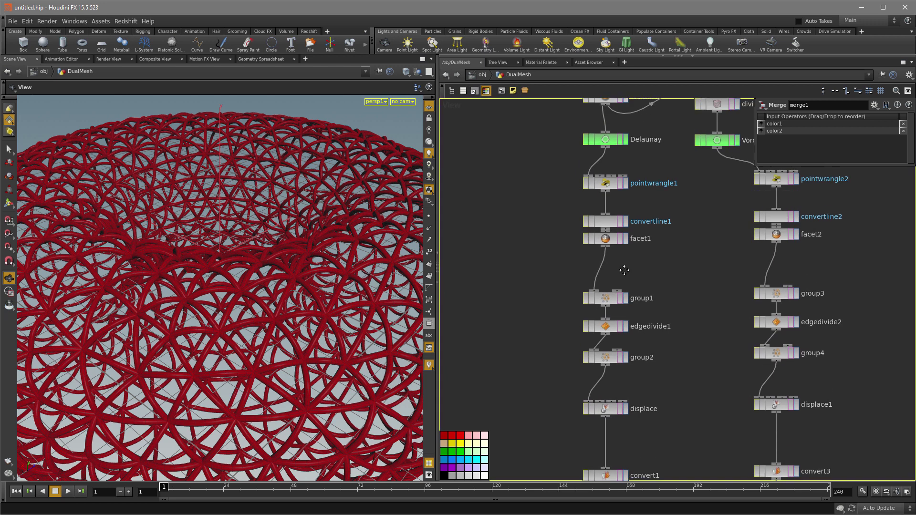
{"action": "key", "text": "Tab"}
{"action": "type", "text": "wr"}
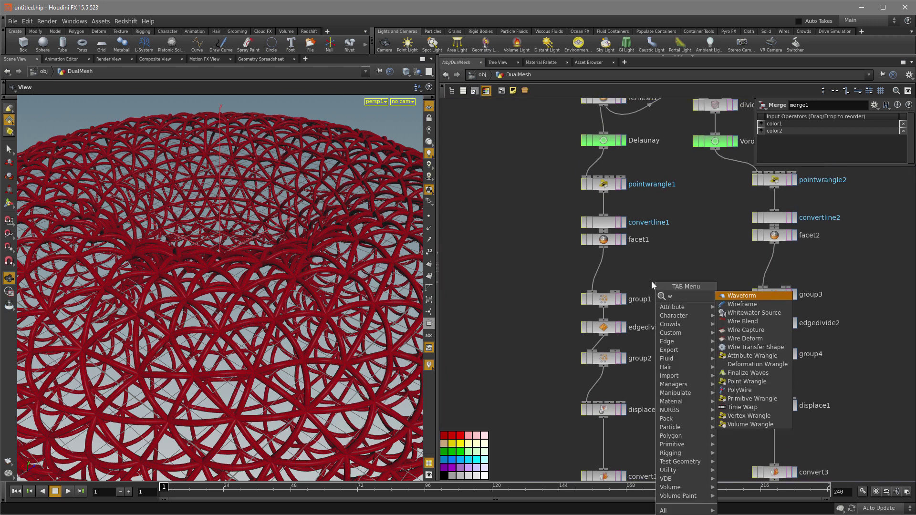
{"action": "left_click", "coordinate": [758, 321]}
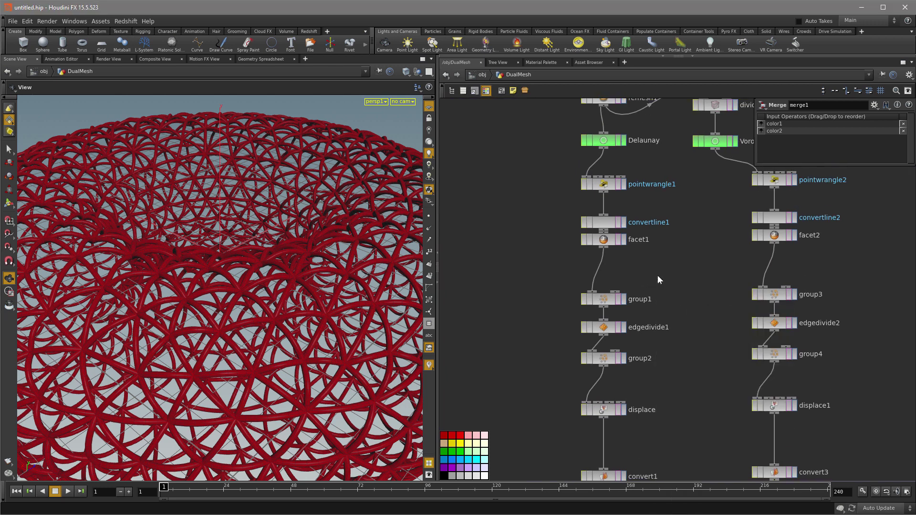
{"action": "left_click", "coordinate": [658, 274]}
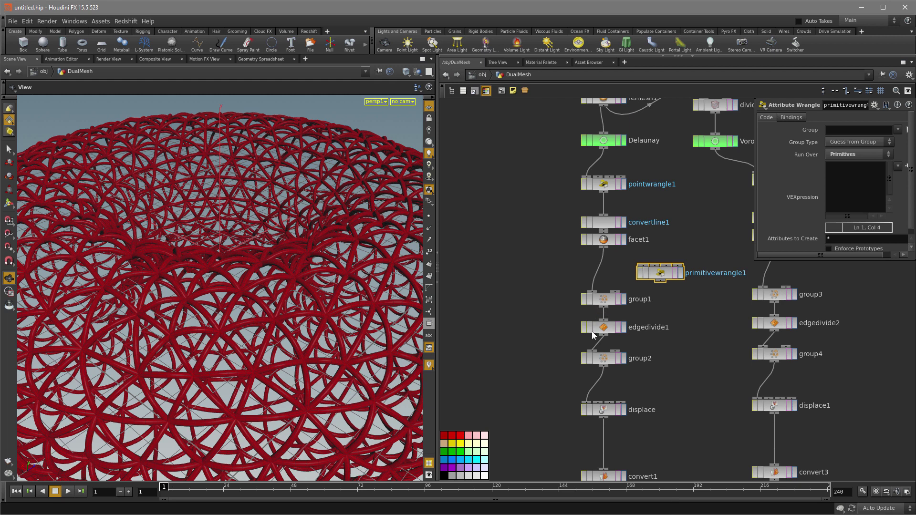
- Insert the primitive wrangle between facet1 and group1, aligned with the chain, and move the nodes from group1 through displace lower for spacing
{"action": "left_click_drag", "start_coordinate": [557, 289], "coordinate": [609, 374]}
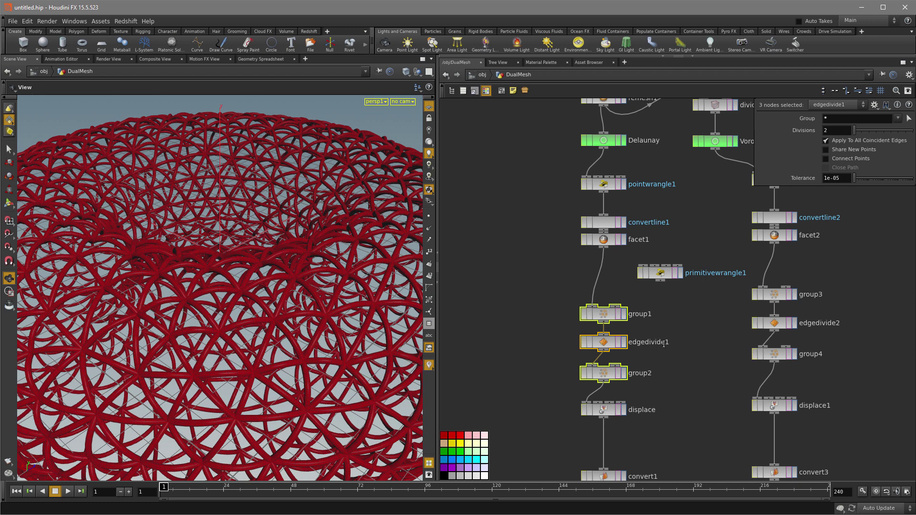
{"action": "left_click", "coordinate": [688, 327]}
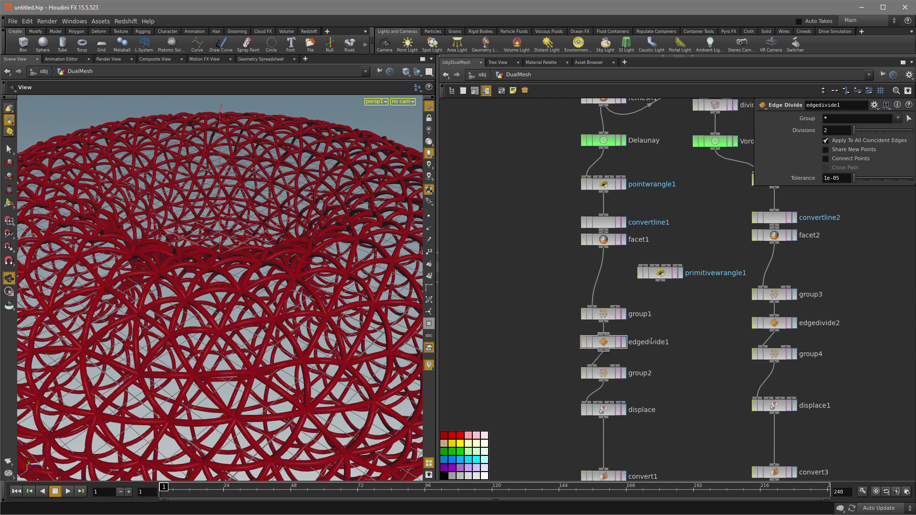
{"action": "left_click_drag", "start_coordinate": [665, 280], "coordinate": [629, 279]}
{"action": "left_click", "coordinate": [606, 248]}
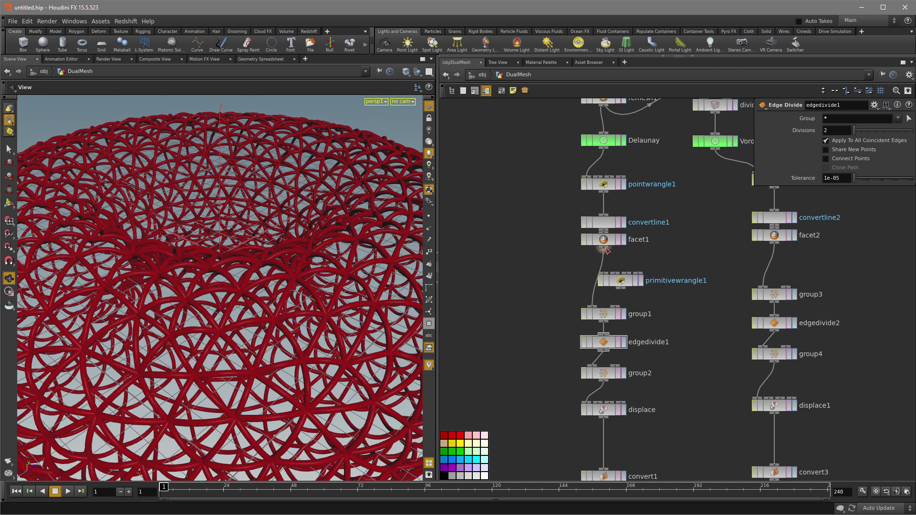
{"action": "left_click", "coordinate": [604, 277]}
{"action": "left_click", "coordinate": [619, 289]}
{"action": "left_click", "coordinate": [620, 291]}
{"action": "mouse_move", "coordinate": [618, 284]}
{"action": "left_mouse_down"}
{"action": "mouse_move", "coordinate": [593, 284]}
{"action": "mouse_move", "coordinate": [603, 284]}
{"action": "left_mouse_up"}
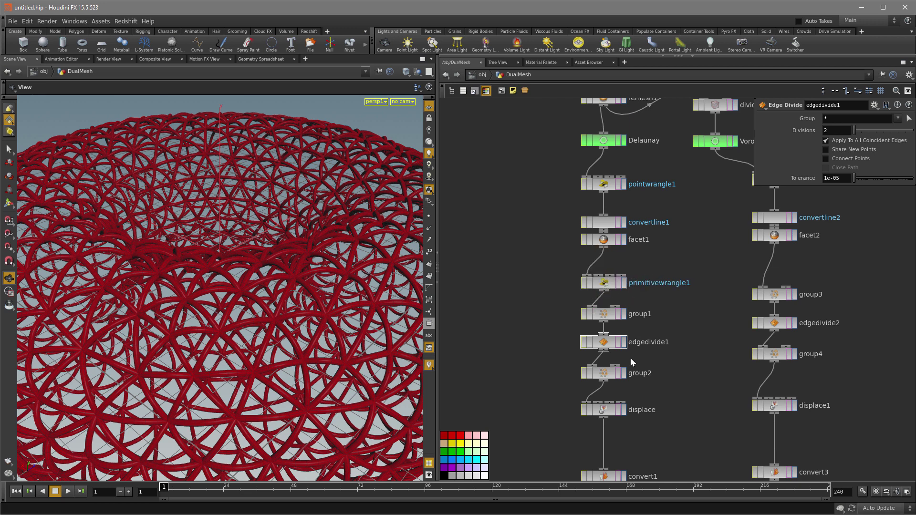
{"action": "left_click_drag", "start_coordinate": [608, 277], "coordinate": [608, 284]}
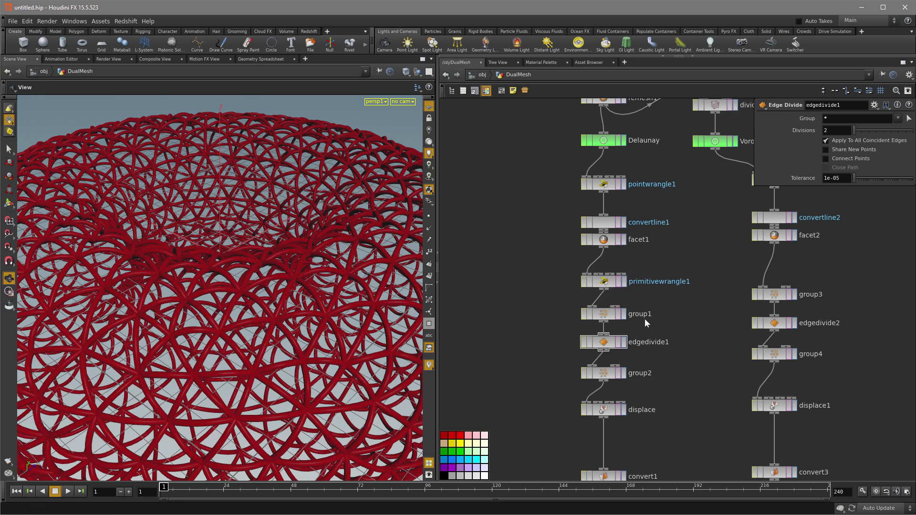
{"action": "left_click_drag", "start_coordinate": [605, 283], "coordinate": [605, 278]}
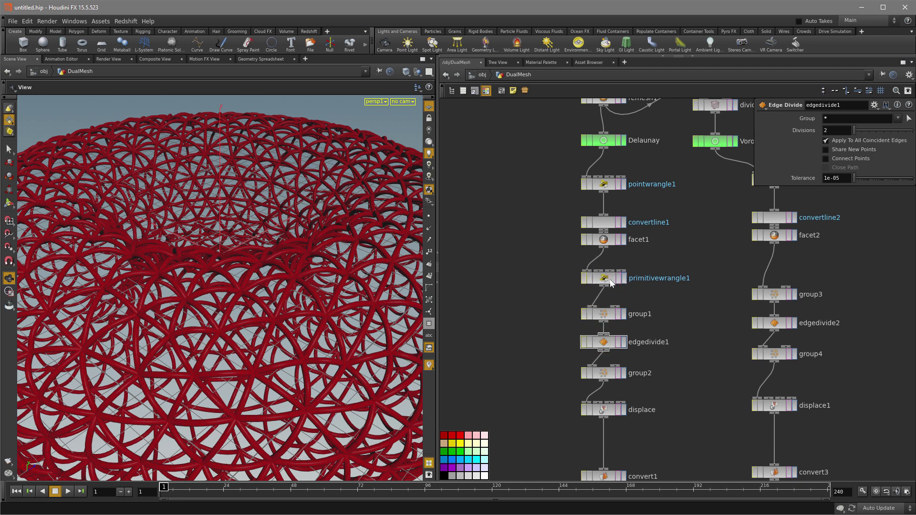
{"action": "left_click_drag", "start_coordinate": [574, 314], "coordinate": [624, 418]}
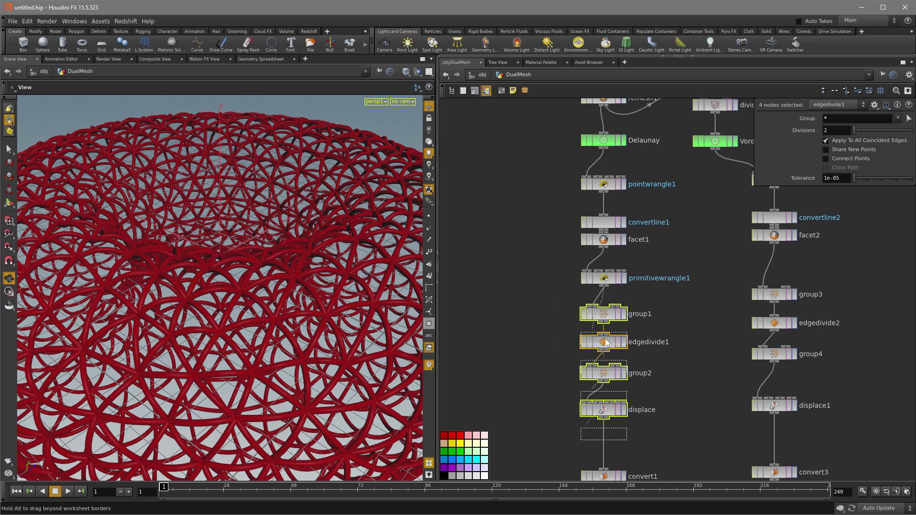
{"action": "left_click_drag", "start_coordinate": [604, 315], "coordinate": [604, 338]}
- Rename the primitive wrangle to displace_direction
{"action": "double_click", "coordinate": [685, 280]}
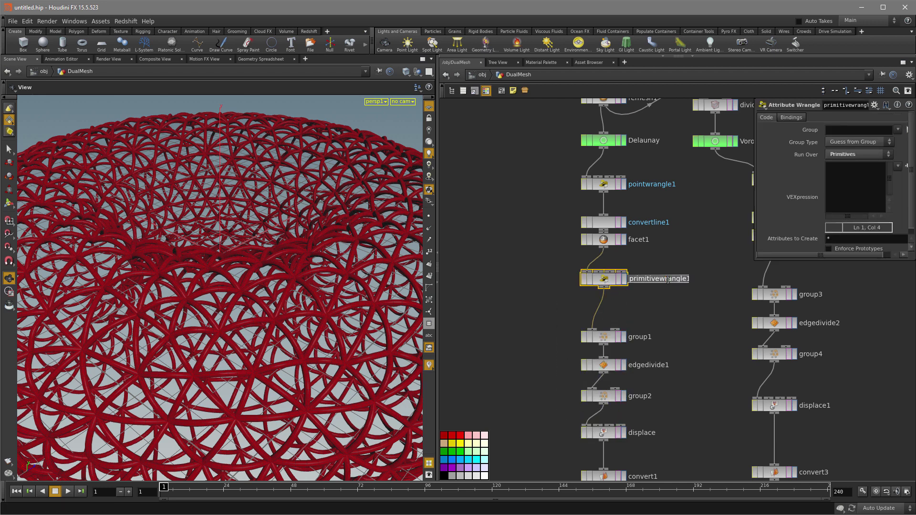
{"action": "double_click", "coordinate": [666, 281]}
{"action": "left_click", "coordinate": [665, 280]}
{"action": "double_click", "coordinate": [665, 281]}
{"action": "type", "text": "displace_direction"}
{"action": "key", "text": "Return"}
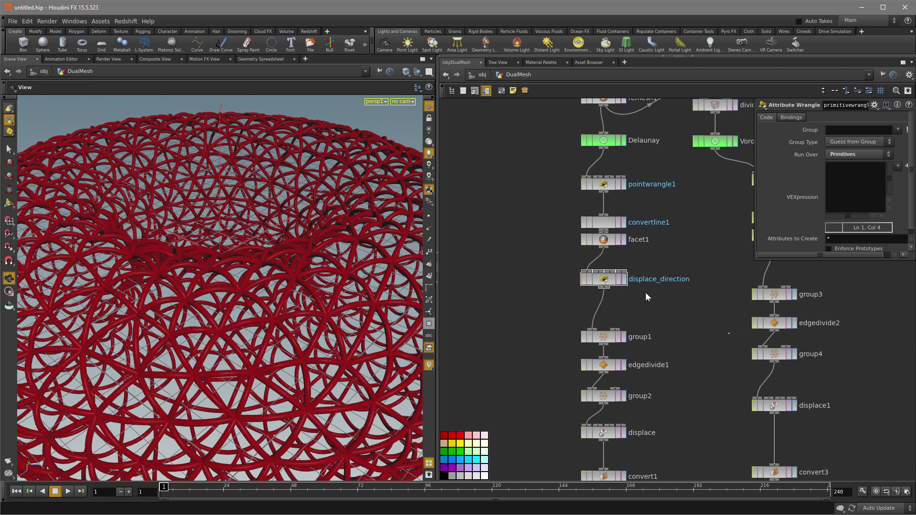
{"action": "left_click_drag", "start_coordinate": [760, 230], "coordinate": [694, 304]}
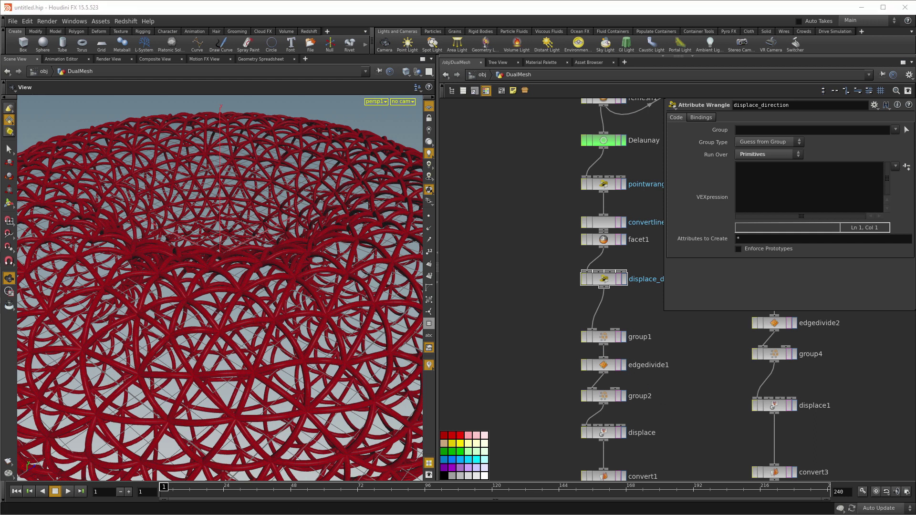
{"action": "left_click", "coordinate": [765, 192]}
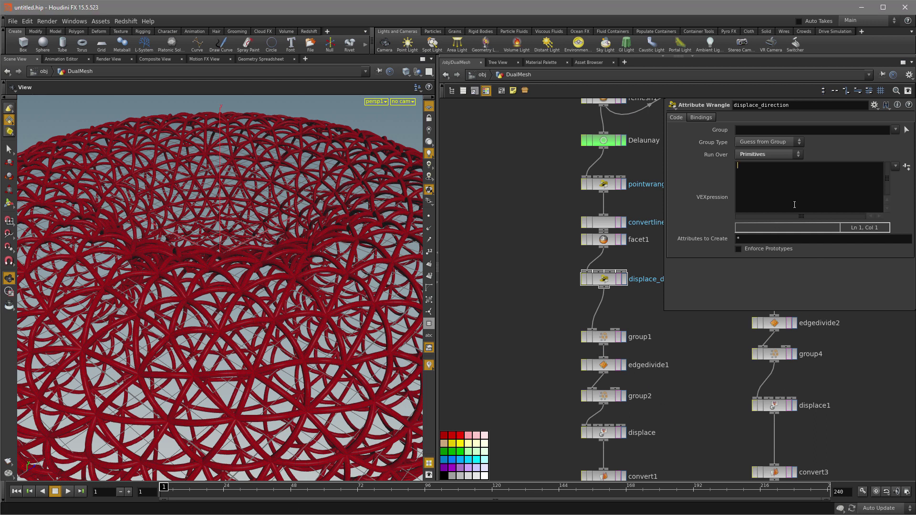
{"action": "type", "text": "@dispdir"}
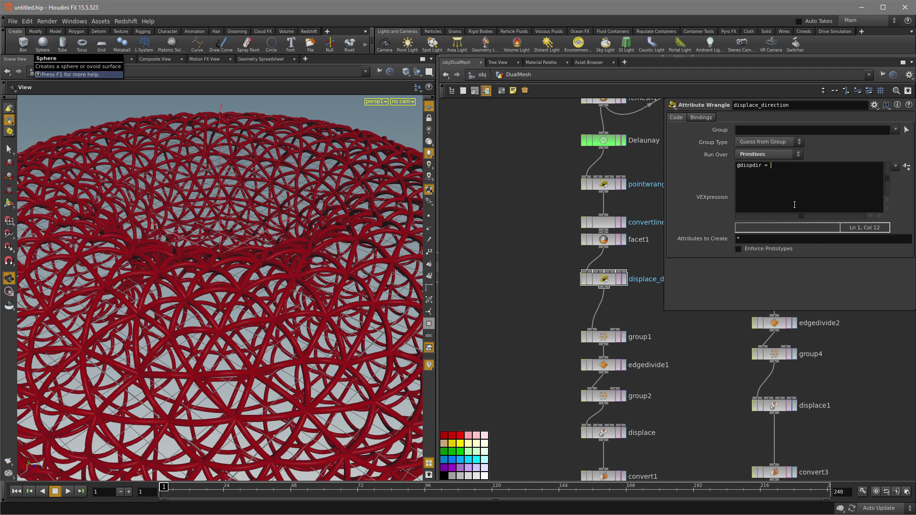
{"action": "type", "text": "= @primnum"}
{"action": "key", "text": "BackSpace"}
{"action": "key", "text": "BackSpace"}
{"action": "key", "text": "BackSpace"}
{"action": "key", "text": "BackSpace"}
{"action": "type", "text": "mnum"}
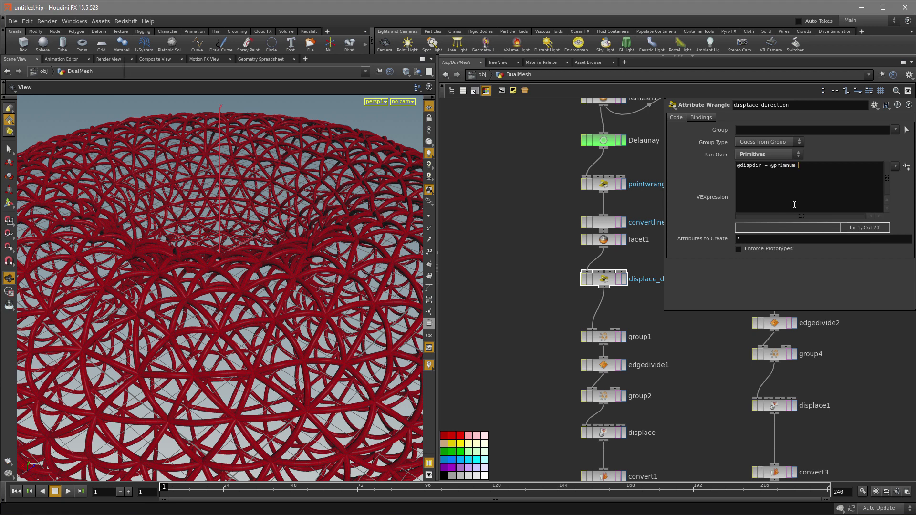
{"action": "type", "text": " % 2"}
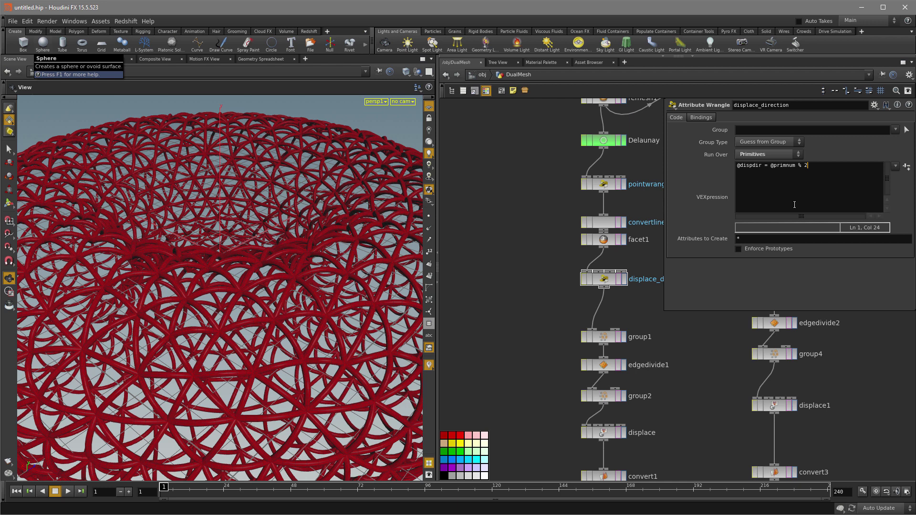
{"action": "type", "text": ";"}
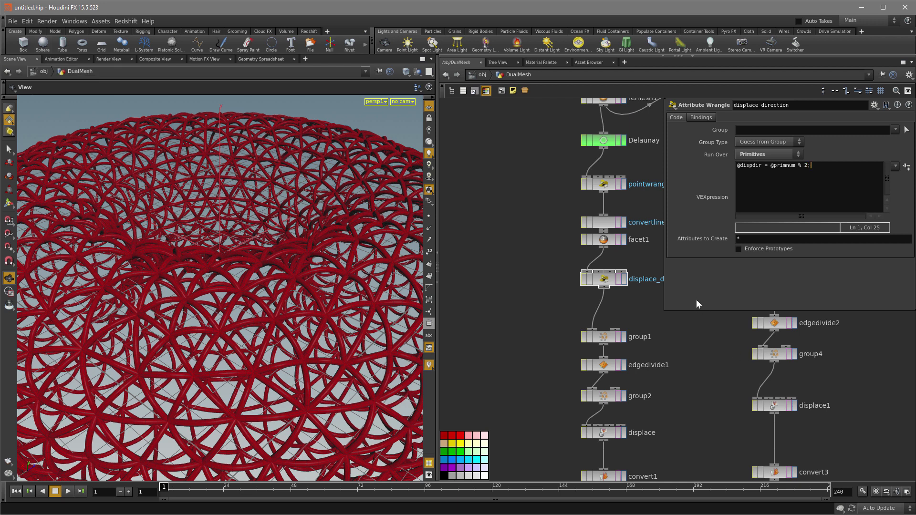
- Display displace_direction and examine its primitive attributes in the Geometry Spreadsheet
{"action": "left_click", "coordinate": [624, 279]}
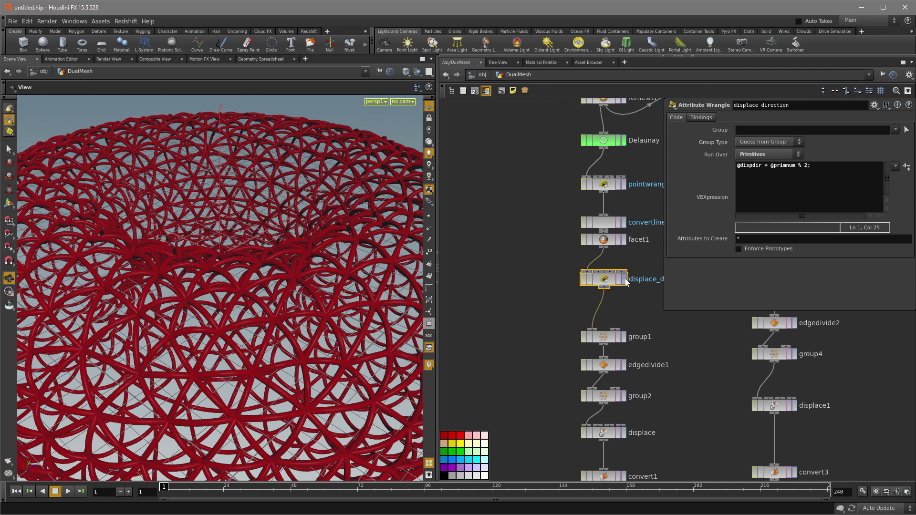
{"action": "left_click", "coordinate": [261, 59]}
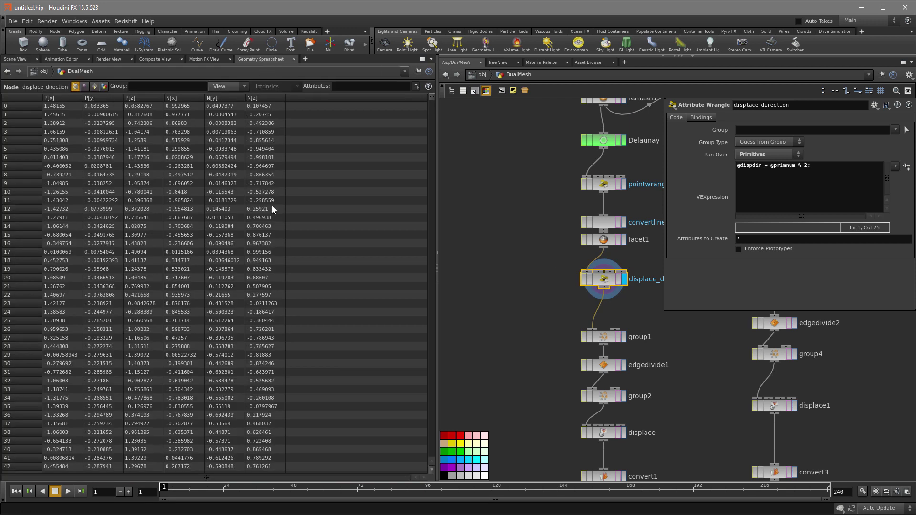
{"action": "left_click", "coordinate": [94, 86]}
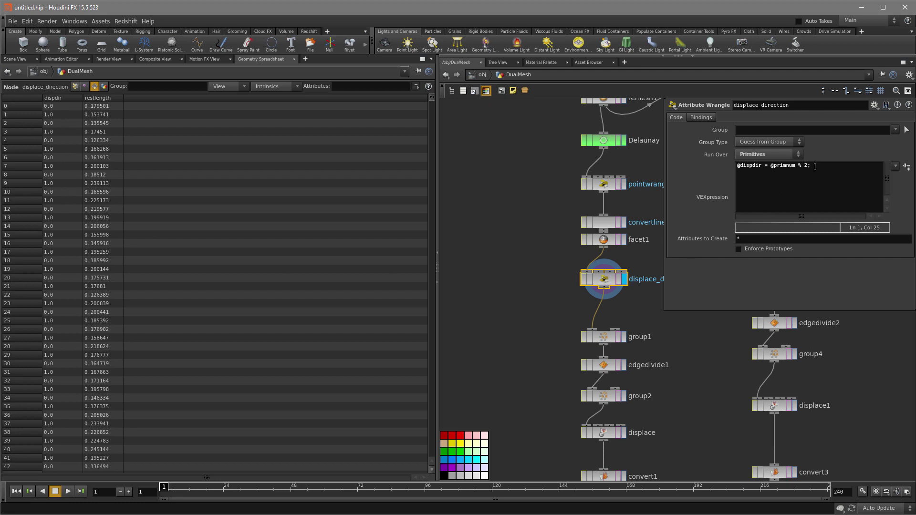
{"action": "left_click", "coordinate": [768, 167]}
{"action": "type", "text": "("}
{"action": "type", "text": ")*2"}
{"action": "type", "text": ")"}
{"action": "key", "text": "Left"}
{"action": "key", "text": "Left"}
{"action": "key", "text": "Left"}
{"action": "type", "text": "("}
{"action": "left_click", "coordinate": [827, 186]}
{"action": "type", "text": "-1"}
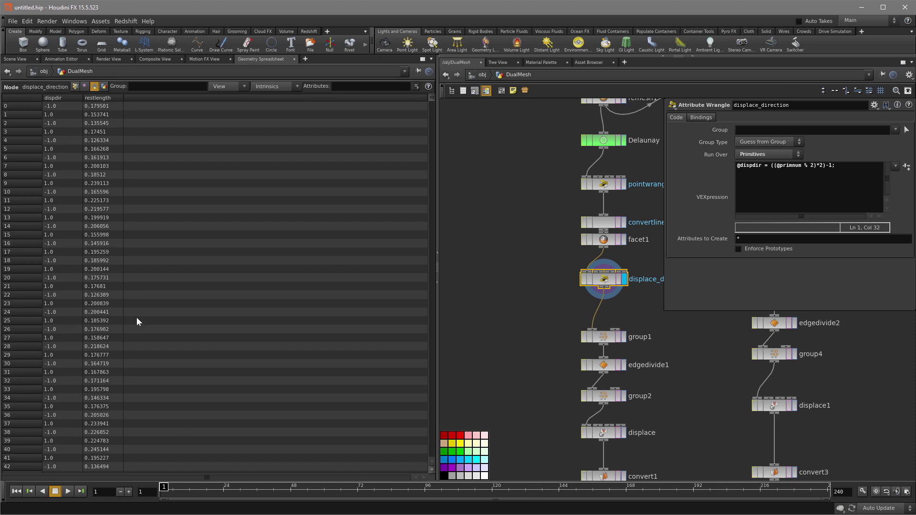
- Return to the 3D view and insert an Attribute Promote node between displace_direction and group1
{"action": "left_click", "coordinate": [22, 58]}
{"action": "middle_click_drag", "start_coordinate": [676, 384], "coordinate": [634, 311]}
{"action": "mouse_move", "coordinate": [634, 431]}
{"action": "middle_mouse_down"}
{"action": "mouse_move", "coordinate": [624, 352]}
{"action": "mouse_move", "coordinate": [628, 373]}
{"action": "middle_mouse_up"}
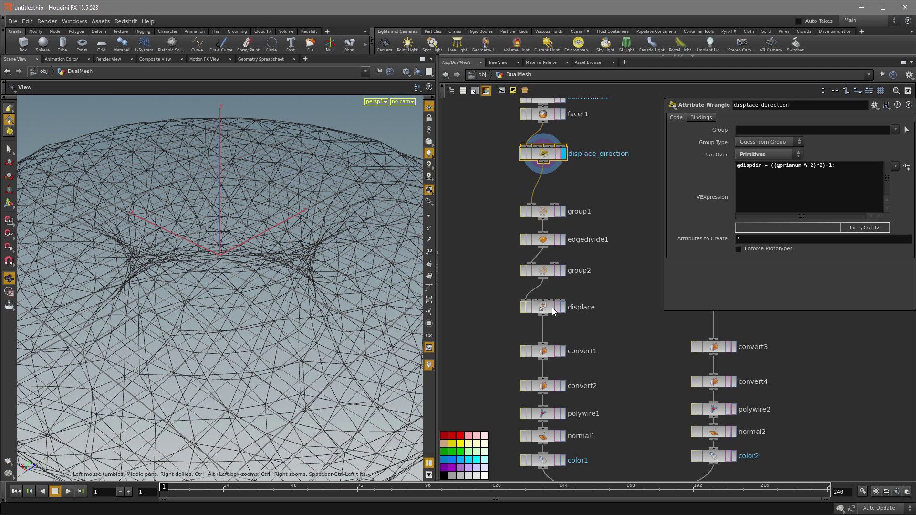
{"action": "key", "text": "Tab"}
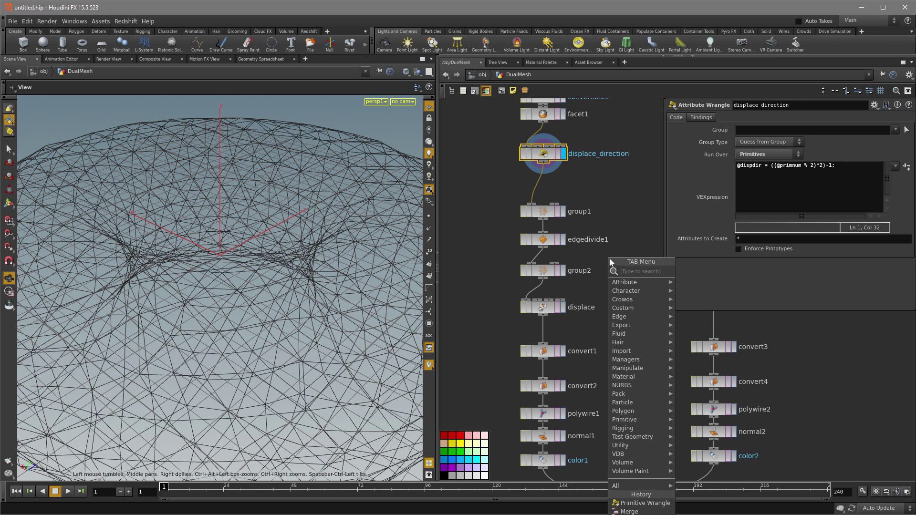
{"action": "type", "text": "prom"}
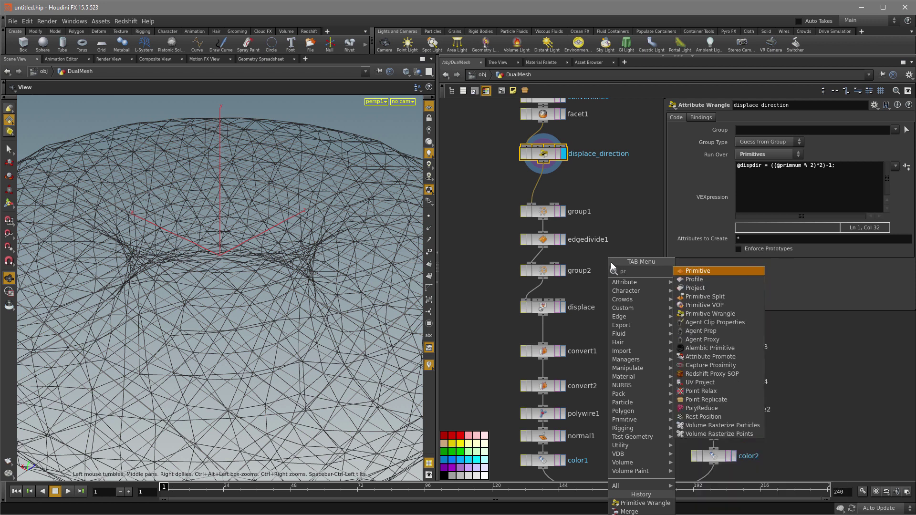
{"action": "left_click", "coordinate": [691, 271]}
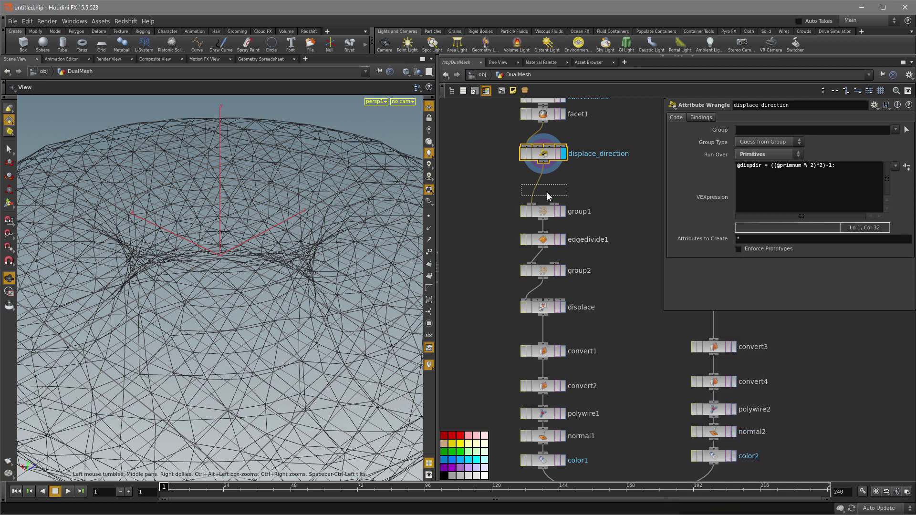
{"action": "left_click", "coordinate": [547, 198]}
{"action": "left_click_drag", "start_coordinate": [541, 190], "coordinate": [545, 184]}
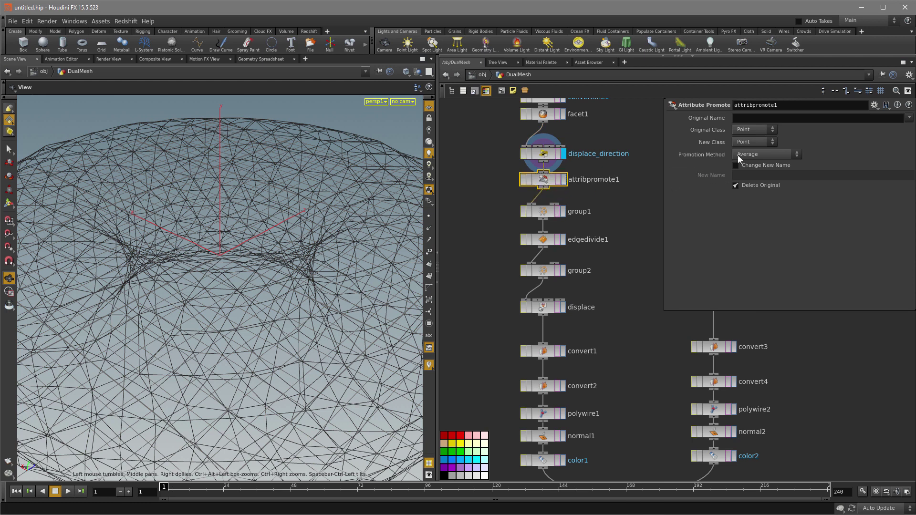
- Set the Attribute Promote to convert dispdir from the Primitive class to the Point class
{"action": "type", "text": "dispdir"}
{"action": "left_click", "coordinate": [754, 131]}
{"action": "left_click", "coordinate": [753, 143]}
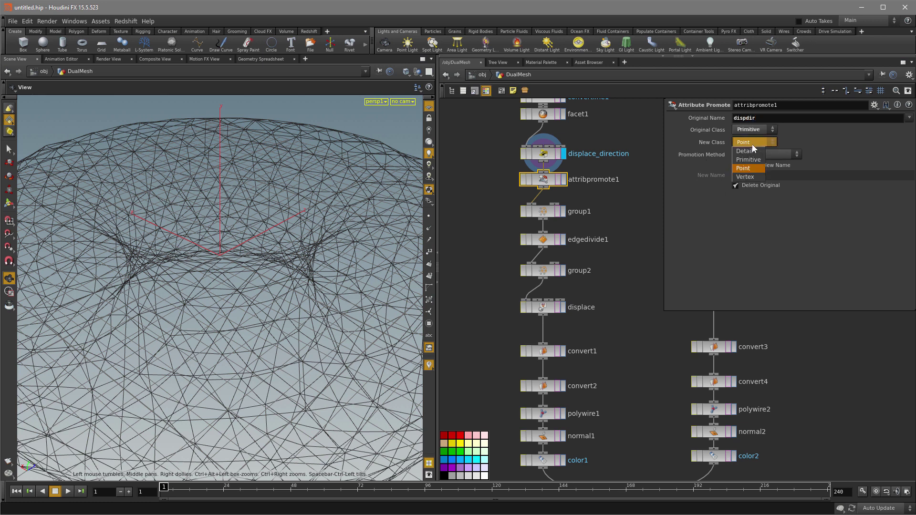
{"action": "left_click", "coordinate": [814, 133]}
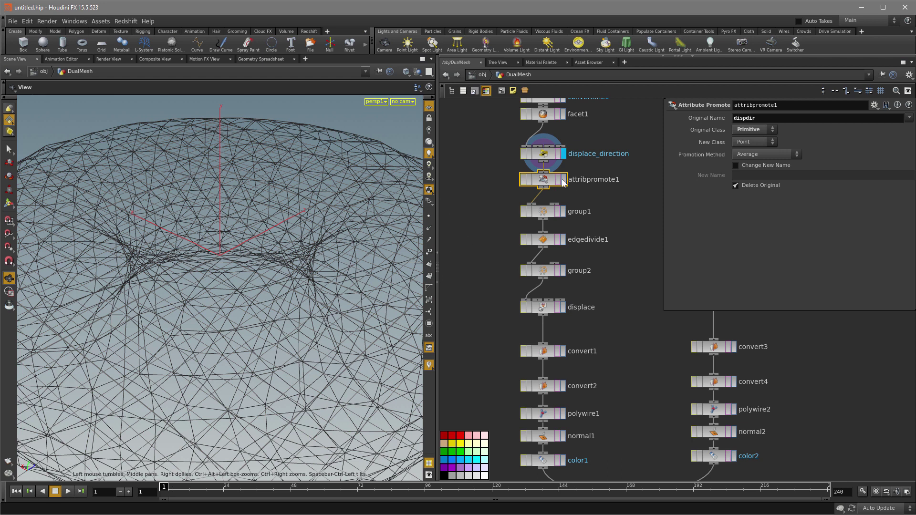
- Display attribpromote1 and check the dispdir attribute in the Geometry Spreadsheet, comparing it with displace_direction and viewing the point values
{"action": "left_click", "coordinate": [564, 179]}
{"action": "left_click", "coordinate": [273, 59]}
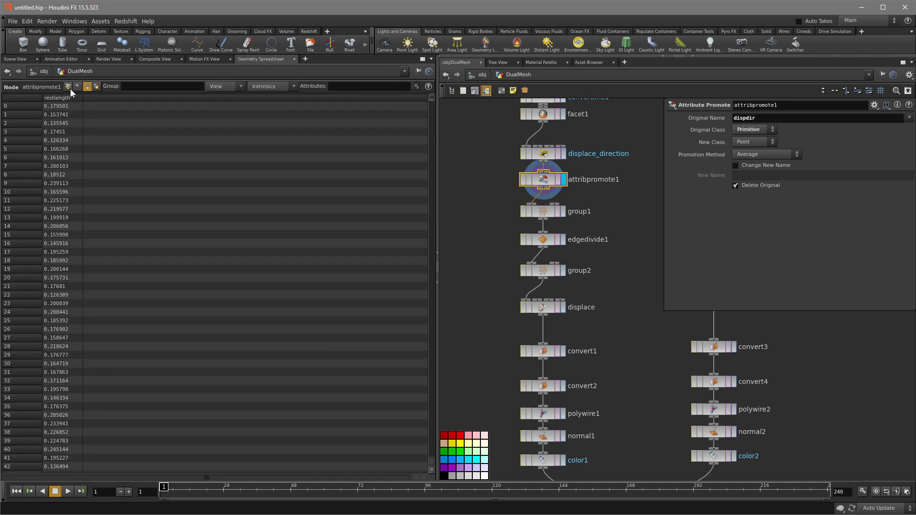
{"action": "left_click", "coordinate": [544, 155]}
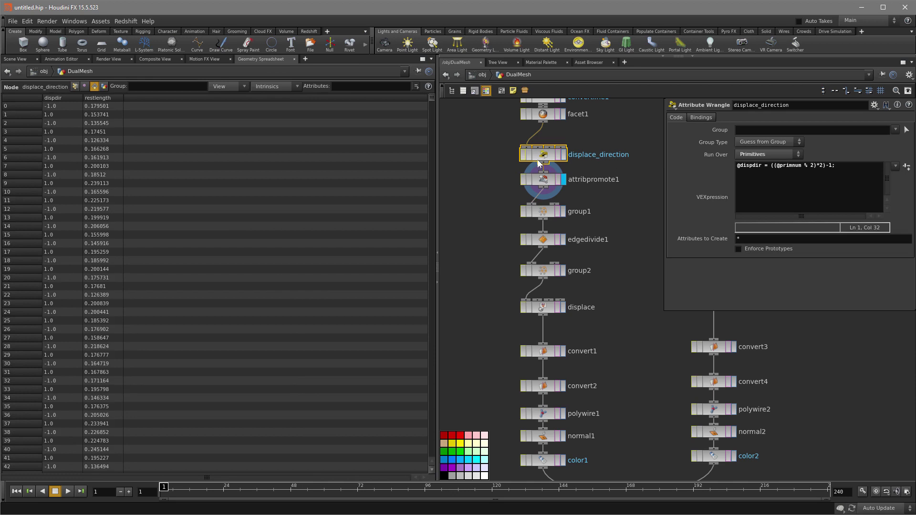
{"action": "left_click", "coordinate": [546, 180]}
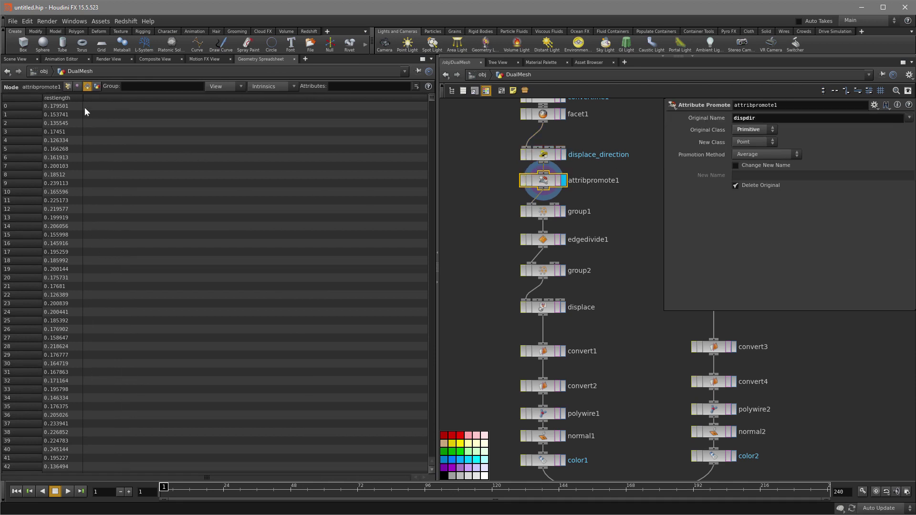
{"action": "left_click", "coordinate": [68, 86]}
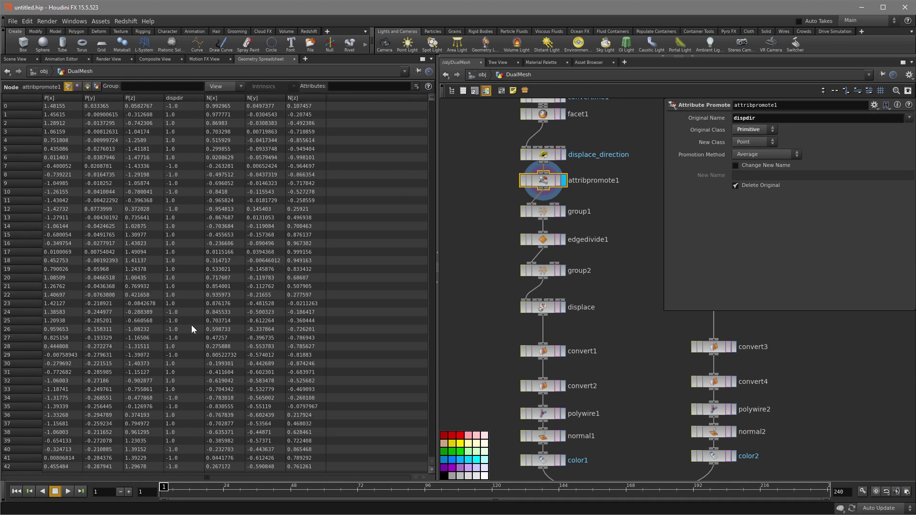
{"action": "left_click", "coordinate": [16, 59]}
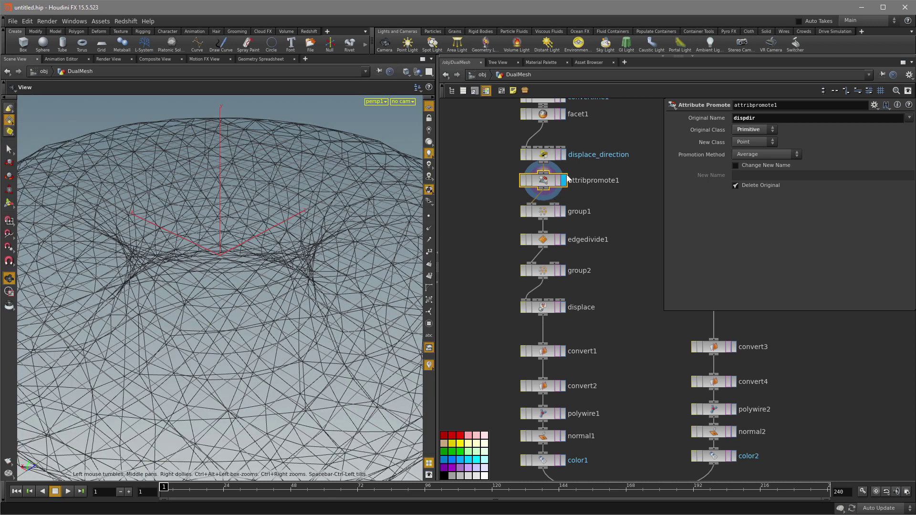
- Display edgedivide1, then open the displace VOP network and narrow the parameter area to make room for its nodes
{"action": "middle_click_drag", "start_coordinate": [567, 255], "coordinate": [562, 215]}
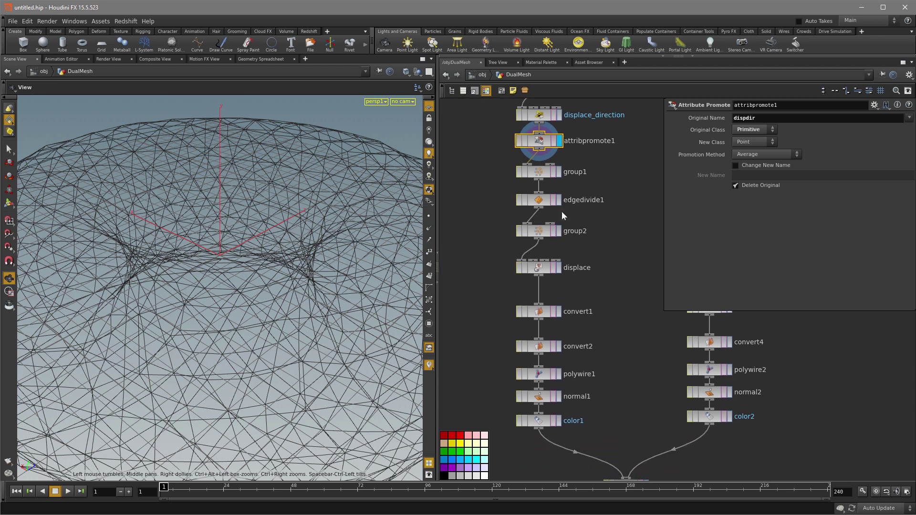
{"action": "left_click", "coordinate": [559, 200]}
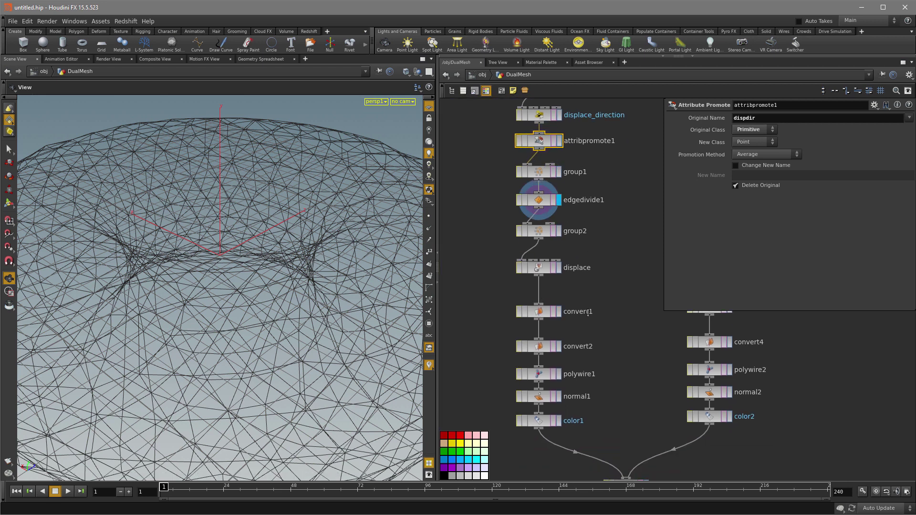
{"action": "middle_click_drag", "start_coordinate": [586, 316], "coordinate": [588, 301]}
{"action": "double_click", "coordinate": [536, 258]}
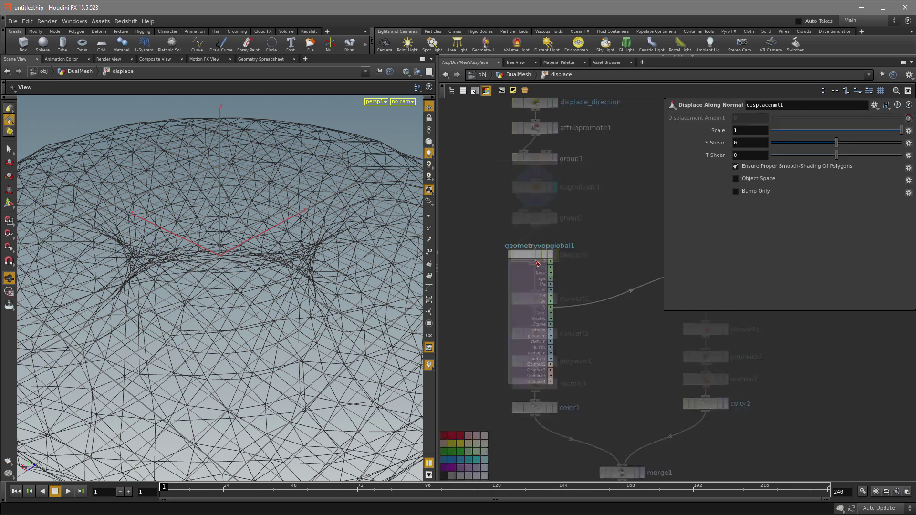
{"action": "middle_click_drag", "start_coordinate": [610, 245], "coordinate": [559, 258]}
{"action": "middle_click_drag", "start_coordinate": [613, 361], "coordinate": [618, 402]}
{"action": "left_click_drag", "start_coordinate": [665, 254], "coordinate": [731, 254]}
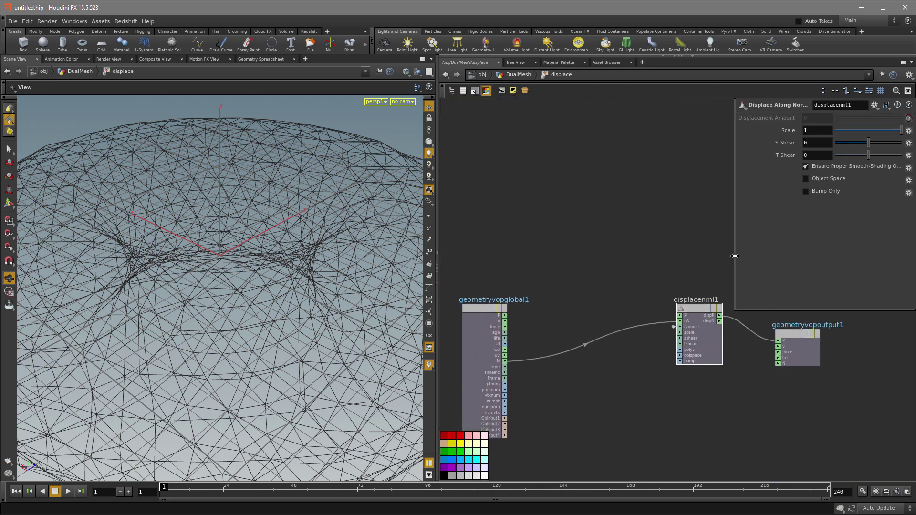
{"action": "middle_click_drag", "start_coordinate": [628, 249], "coordinate": [635, 172]}
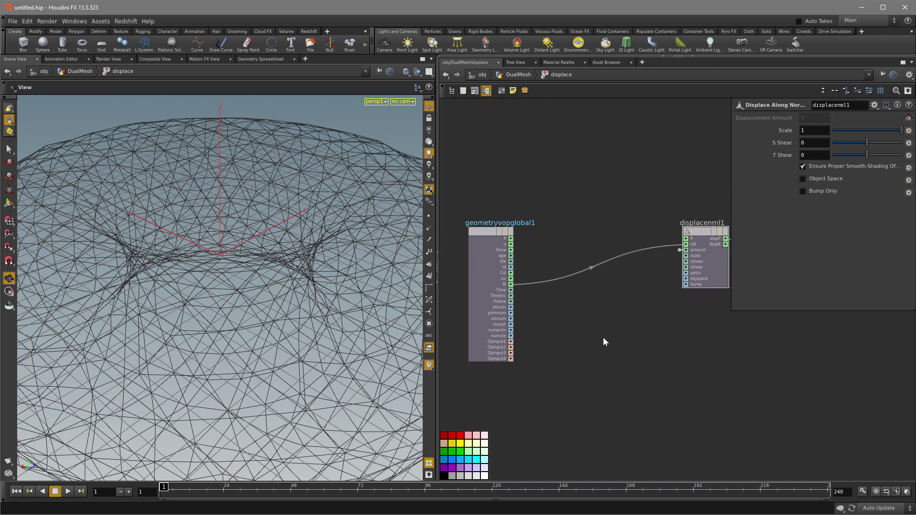
- Add a Bind node in the displace network, name its parameter dispdir, and place it above geometryvopglobal1
{"action": "key", "text": "Tab"}
{"action": "type", "text": "bi"}
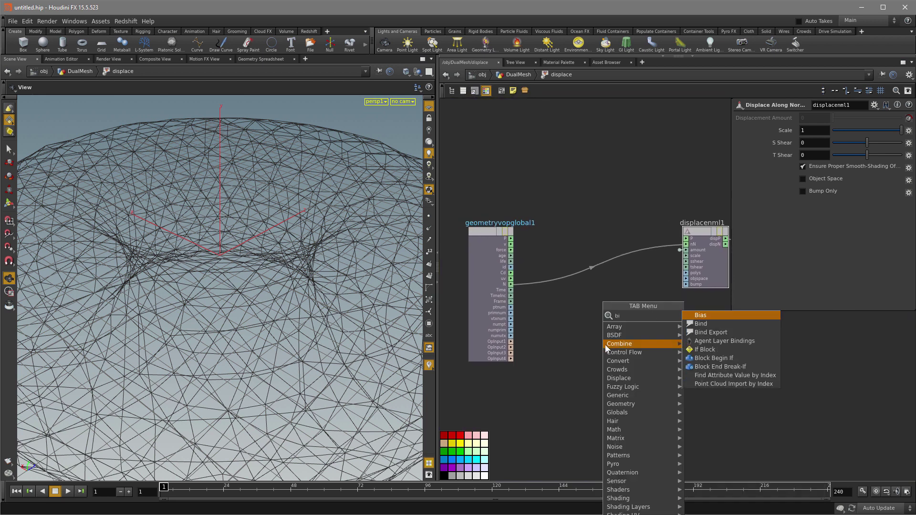
{"action": "left_click", "coordinate": [701, 324]}
{"action": "left_click", "coordinate": [624, 202]}
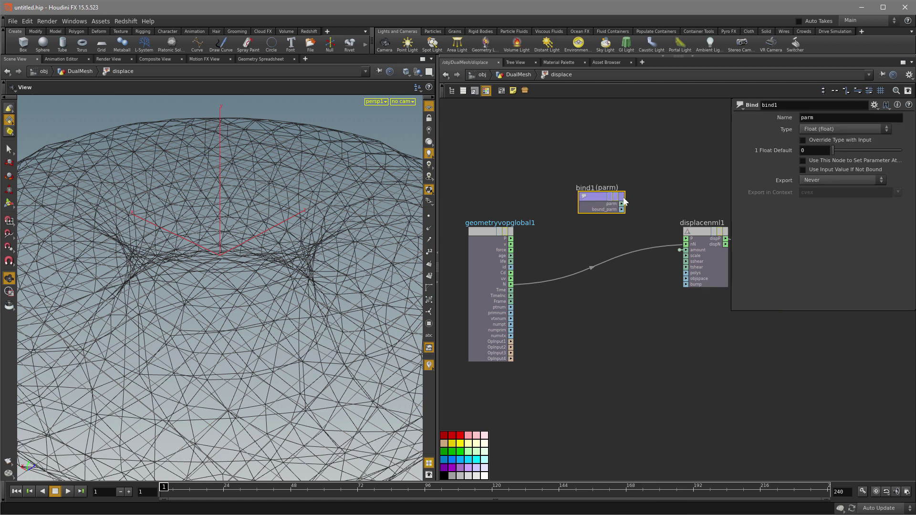
{"action": "left_click_drag", "start_coordinate": [813, 120], "coordinate": [774, 116]}
{"action": "key", "text": "BackSpace"}
{"action": "type", "text": "di"}
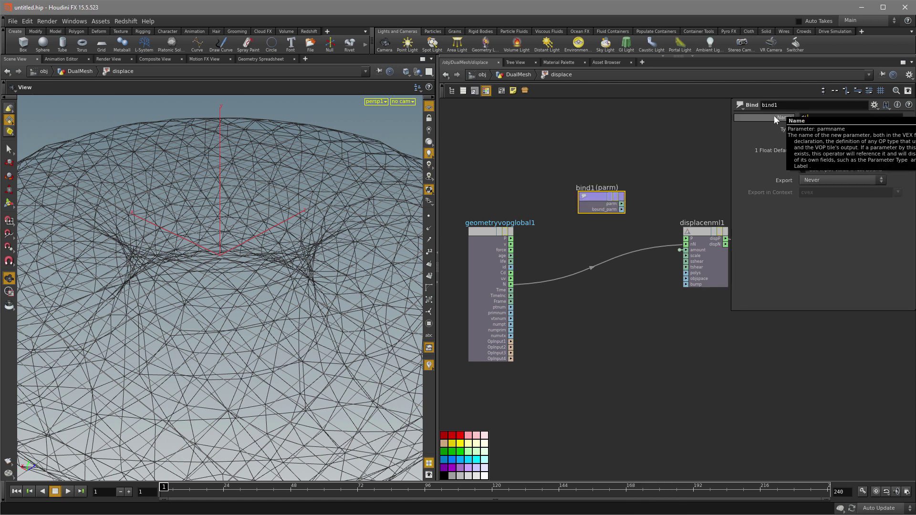
{"action": "type", "text": "spdir"}
{"action": "key", "text": "Return"}
{"action": "left_click_drag", "start_coordinate": [611, 211], "coordinate": [572, 194]}
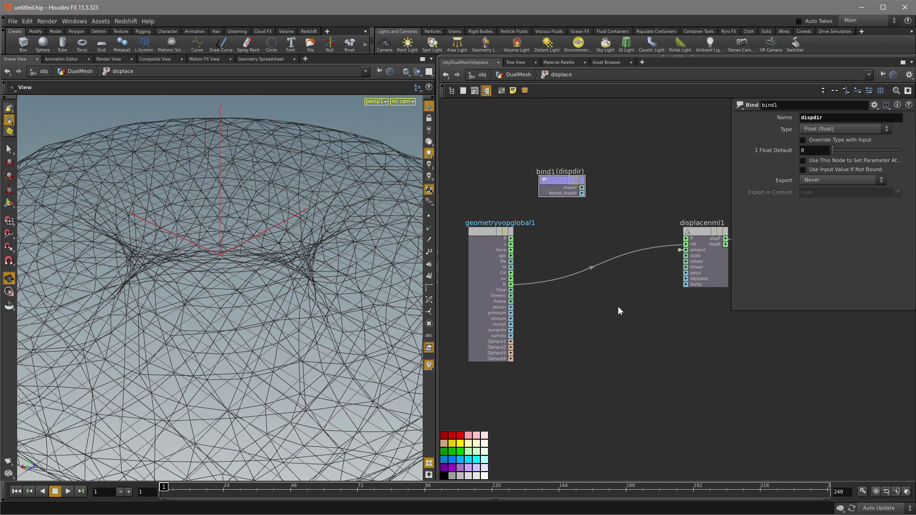
- Expand the amount parameter of displacenml1 into a visible node and place it below the normal connection
{"action": "left_click", "coordinate": [680, 250]}
{"action": "left_click", "coordinate": [680, 250]}
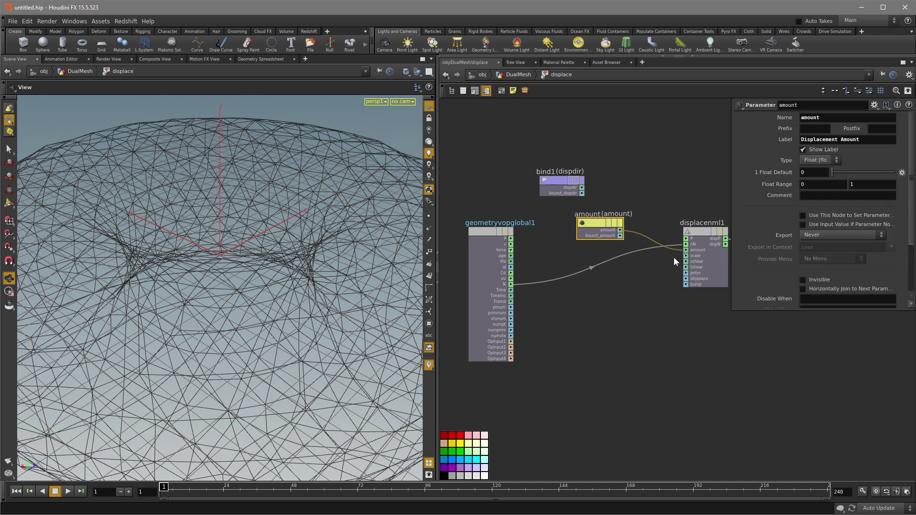
{"action": "left_click_drag", "start_coordinate": [601, 226], "coordinate": [564, 330]}
- Add a Multiply node combining amount and the bound dispdir, and connect its product to the amount input of displacenml1
{"action": "left_click", "coordinate": [585, 377]}
{"action": "key", "text": "Tab"}
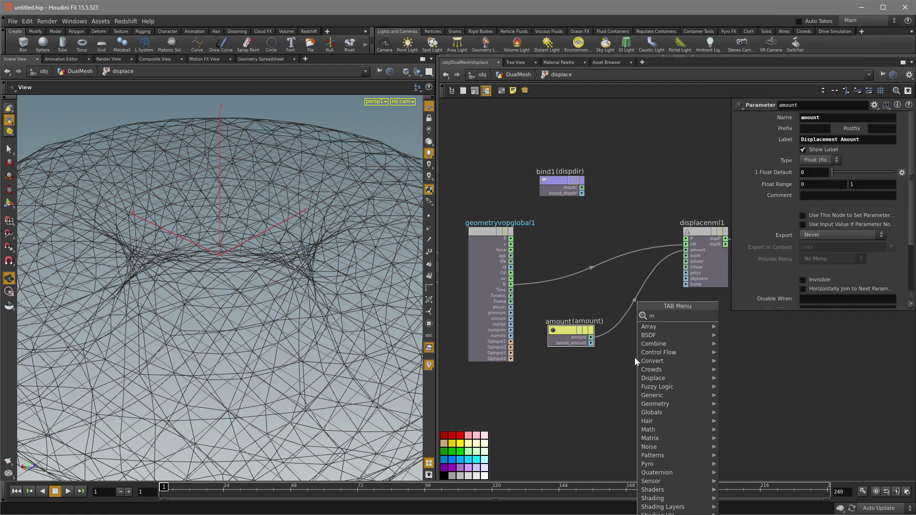
{"action": "type", "text": "mul"}
{"action": "left_click", "coordinate": [735, 316]}
{"action": "left_click_drag", "start_coordinate": [591, 338], "coordinate": [650, 336]}
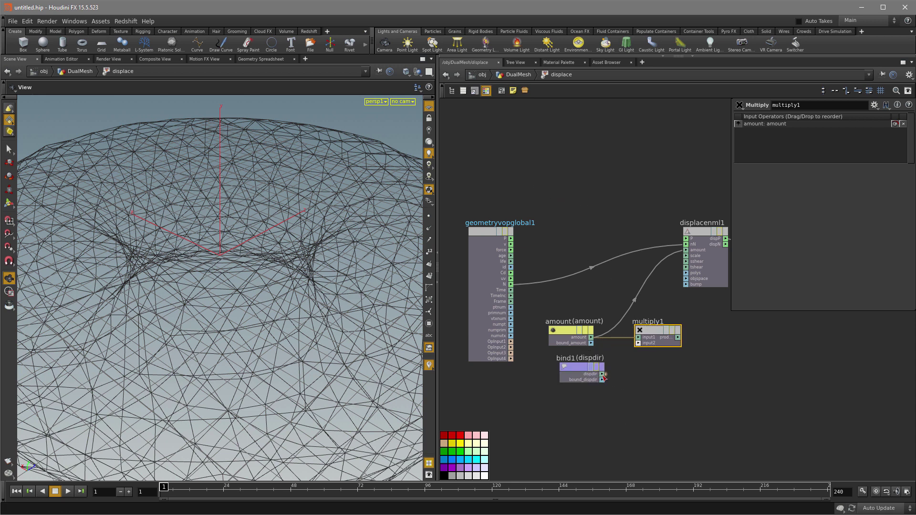
{"action": "left_click", "coordinate": [638, 342]}
{"action": "left_click_drag", "start_coordinate": [677, 331], "coordinate": [685, 250]}
{"action": "left_click", "coordinate": [651, 368]}
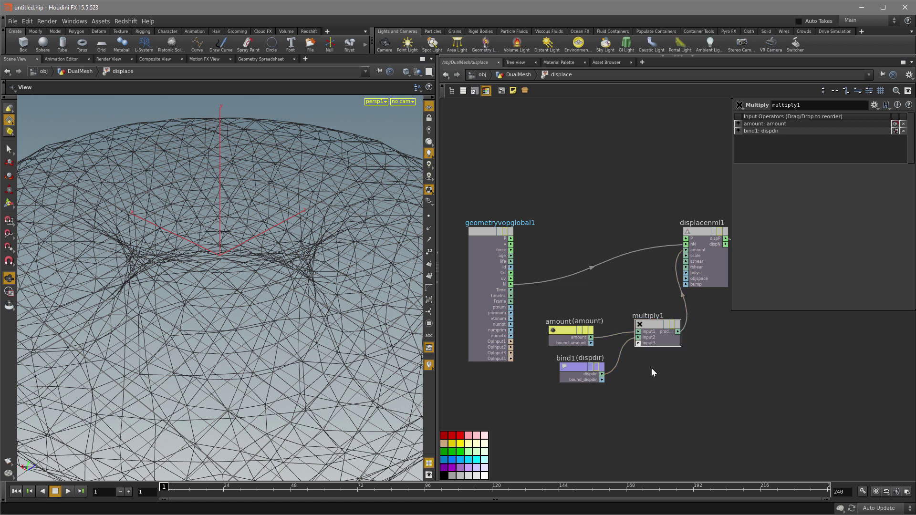
- Go back up to the DualMesh network, display color1, and examine the displaced red wires from several angles
{"action": "key", "text": "u"}
{"action": "left_click", "coordinate": [565, 410]}
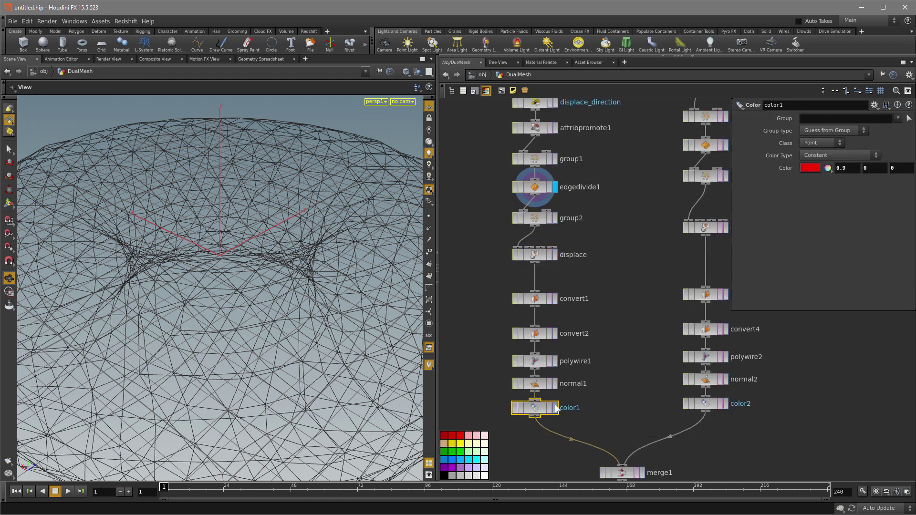
{"action": "left_click", "coordinate": [555, 408]}
{"action": "left_click_drag", "start_coordinate": [296, 323], "coordinate": [321, 300]}
{"action": "scroll", "coordinate": [322, 300], "scroll_direction": "down", "scroll_amount": 5}
{"action": "left_click_drag", "start_coordinate": [321, 336], "coordinate": [293, 333]}
{"action": "right_click_drag", "start_coordinate": [292, 334], "coordinate": [380, 292]}
{"action": "left_click_drag", "start_coordinate": [380, 293], "coordinate": [356, 303]}
{"action": "left_click_drag", "start_coordinate": [279, 354], "coordinate": [334, 315]}
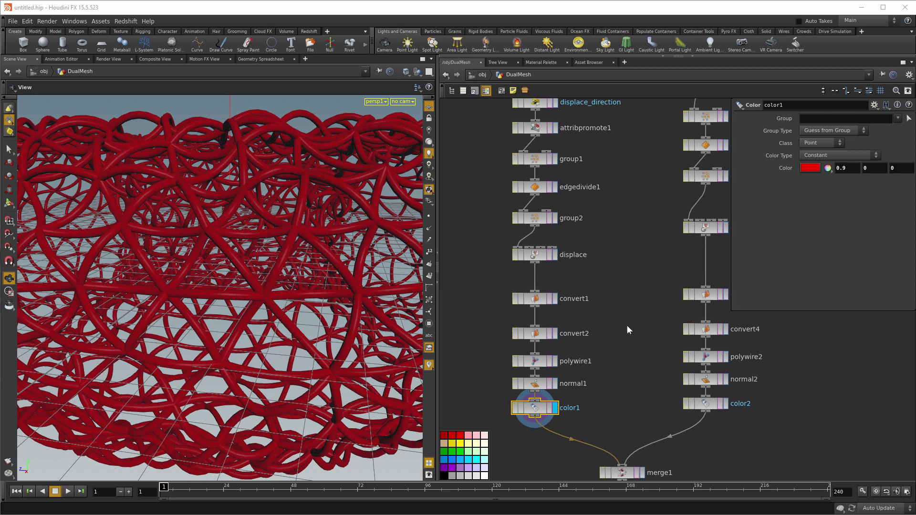
- Display merge1 and examine how the red Delaunay wires and teal Voronoi wires interweave around the torus
{"action": "left_click", "coordinate": [642, 473]}
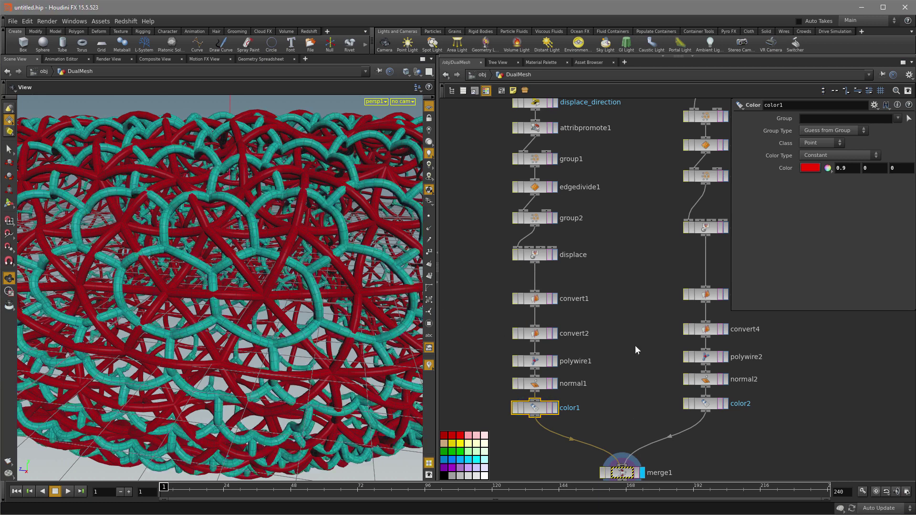
{"action": "left_click_drag", "start_coordinate": [245, 304], "coordinate": [310, 306]}
{"action": "scroll", "coordinate": [320, 300], "scroll_direction": "down", "scroll_amount": 3}
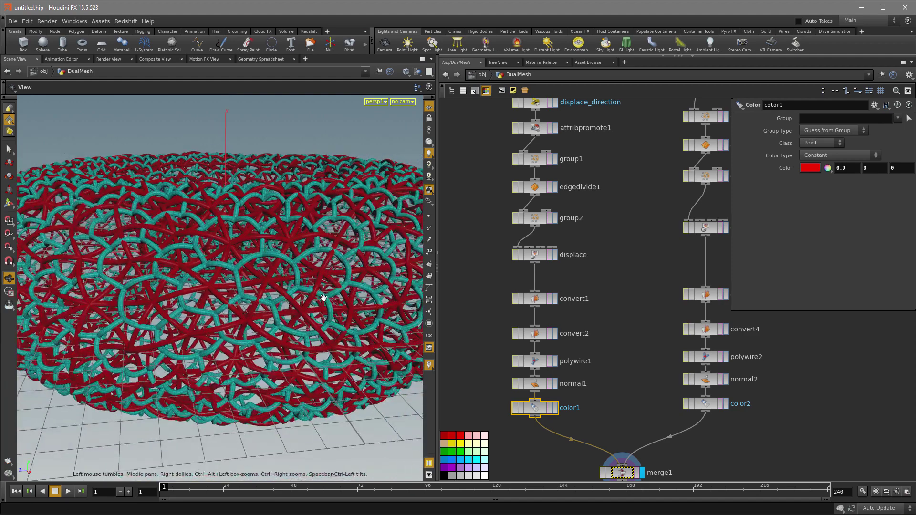
{"action": "mouse_move", "coordinate": [348, 277]}
{"action": "left_mouse_down"}
{"action": "mouse_move", "coordinate": [359, 272]}
{"action": "mouse_move", "coordinate": [342, 279]}
{"action": "left_mouse_up"}
{"action": "right_click_drag", "start_coordinate": [282, 300], "coordinate": [259, 289]}
{"action": "left_click_drag", "start_coordinate": [258, 289], "coordinate": [288, 304]}
{"action": "scroll", "coordinate": [290, 305], "scroll_direction": "up", "scroll_amount": 3}
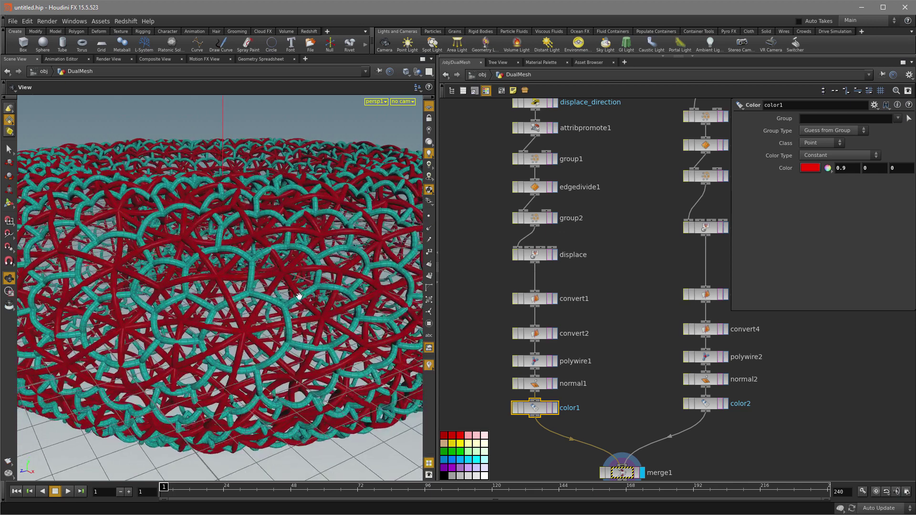
{"action": "scroll", "coordinate": [300, 307], "scroll_direction": "up", "scroll_amount": 2}
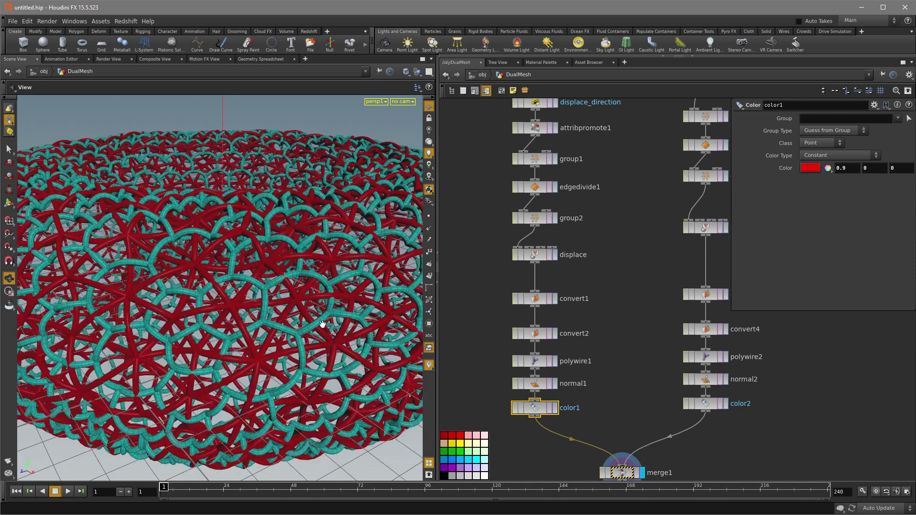
- Examine the interwoven red and teal wires on the merged torus up close and from farther away
{"action": "left_click_drag", "start_coordinate": [325, 326], "coordinate": [288, 315]}
{"action": "scroll", "coordinate": [257, 295], "scroll_direction": "up", "scroll_amount": 3}
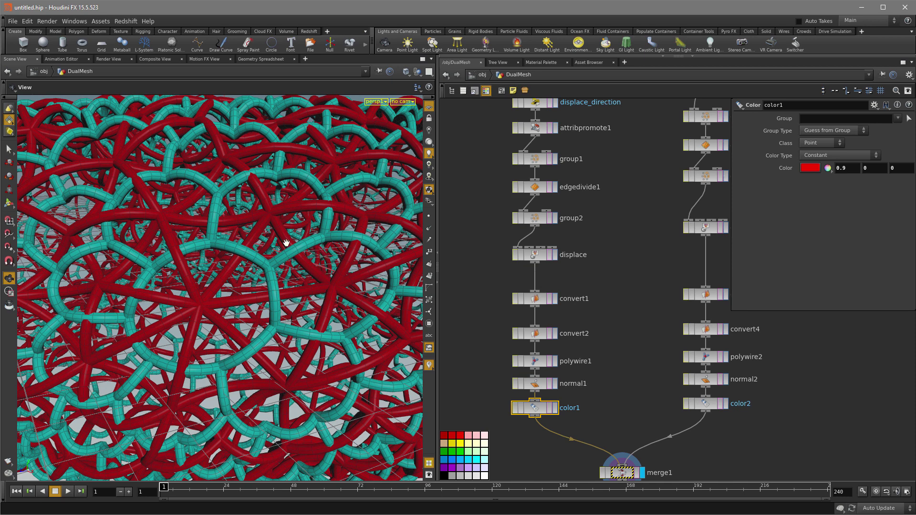
{"action": "left_click_drag", "start_coordinate": [316, 263], "coordinate": [298, 272]}
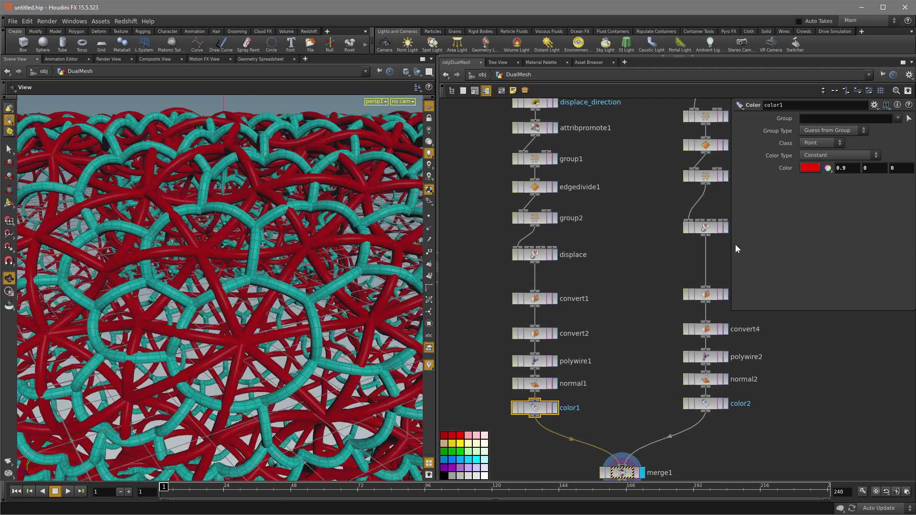
{"action": "middle_click_drag", "start_coordinate": [631, 253], "coordinate": [611, 272]}
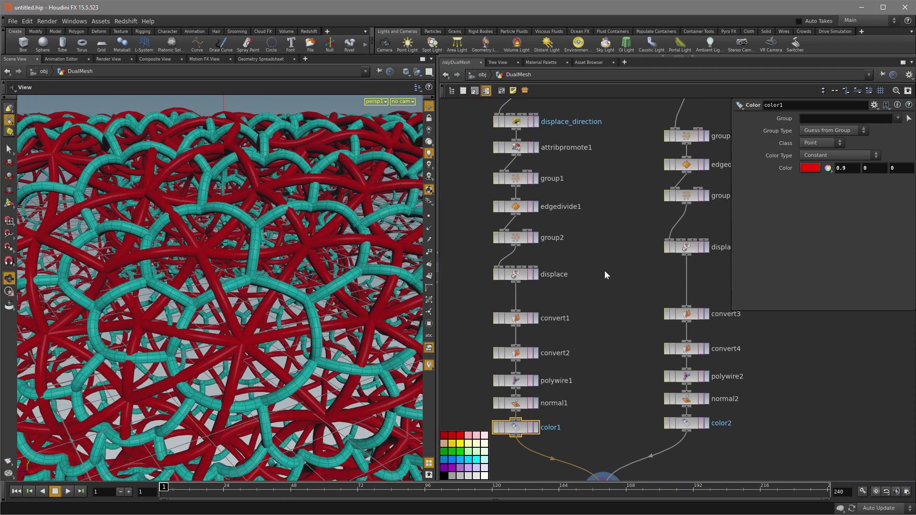
{"action": "scroll", "coordinate": [590, 280], "scroll_direction": "down", "scroll_amount": 5}
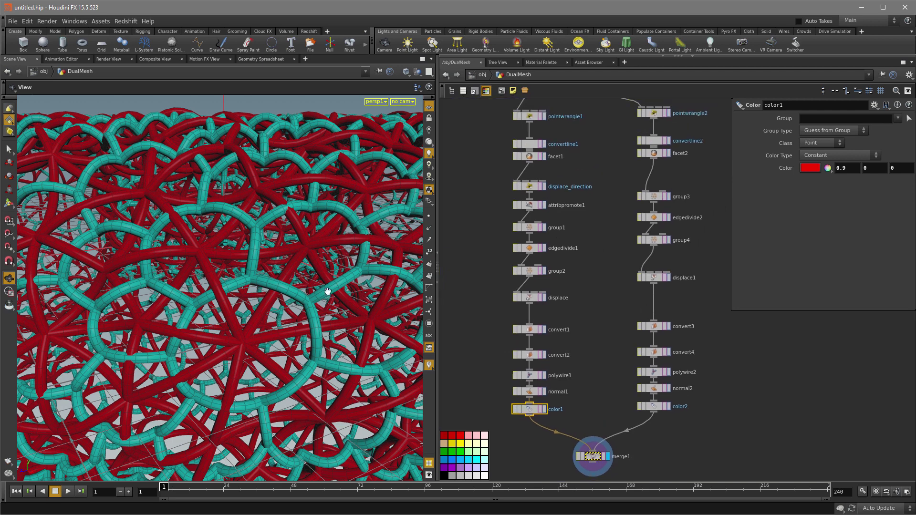
{"action": "left_click_drag", "start_coordinate": [258, 291], "coordinate": [270, 297]}
{"action": "scroll", "coordinate": [270, 297], "scroll_direction": "down", "scroll_amount": 3}
{"action": "left_click_drag", "start_coordinate": [315, 276], "coordinate": [278, 264]}
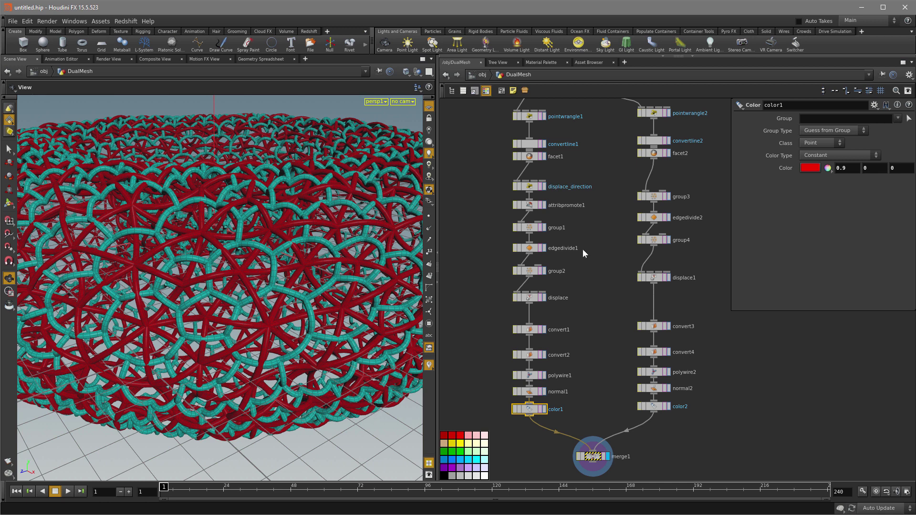
- Display group2 with group4 as a template overlay, turn on point display, and compare where their points lie
{"action": "left_click", "coordinate": [544, 271]}
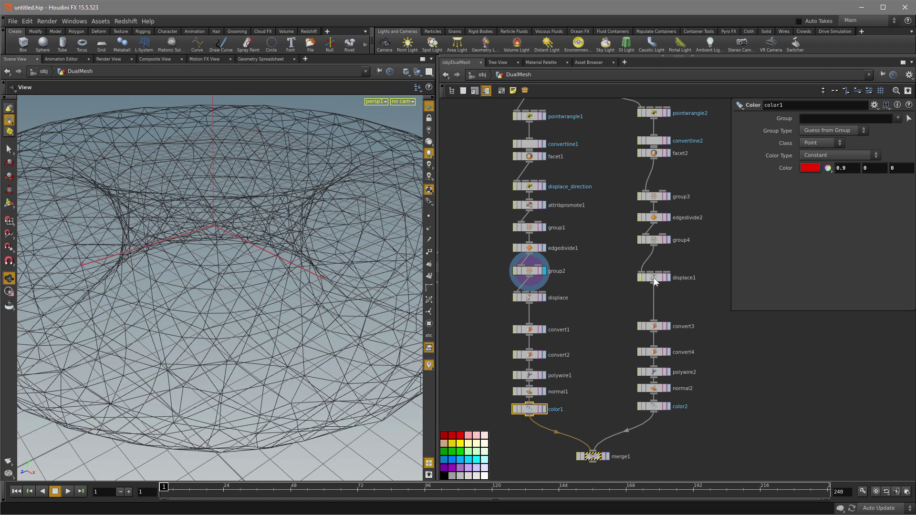
{"action": "left_click", "coordinate": [665, 240]}
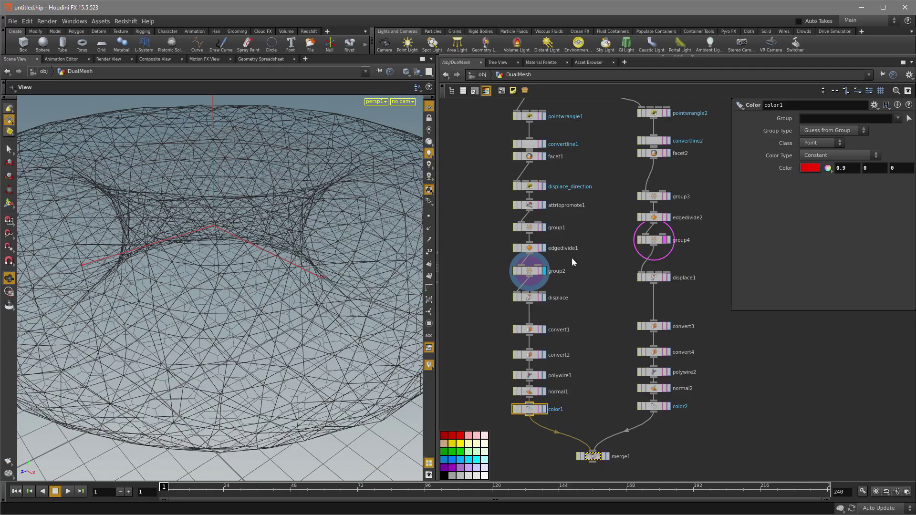
{"action": "mouse_move", "coordinate": [323, 329]}
{"action": "left_mouse_down"}
{"action": "mouse_move", "coordinate": [337, 341]}
{"action": "mouse_move", "coordinate": [323, 335]}
{"action": "left_mouse_up"}
{"action": "right_click_drag", "start_coordinate": [313, 335], "coordinate": [348, 312]}
{"action": "left_click_drag", "start_coordinate": [349, 309], "coordinate": [309, 319]}
{"action": "right_click_drag", "start_coordinate": [309, 319], "coordinate": [325, 341]}
{"action": "left_click", "coordinate": [429, 216]}
{"action": "mouse_move", "coordinate": [324, 341]}
{"action": "left_mouse_down"}
{"action": "mouse_move", "coordinate": [339, 334]}
{"action": "mouse_move", "coordinate": [323, 348]}
{"action": "left_mouse_up"}
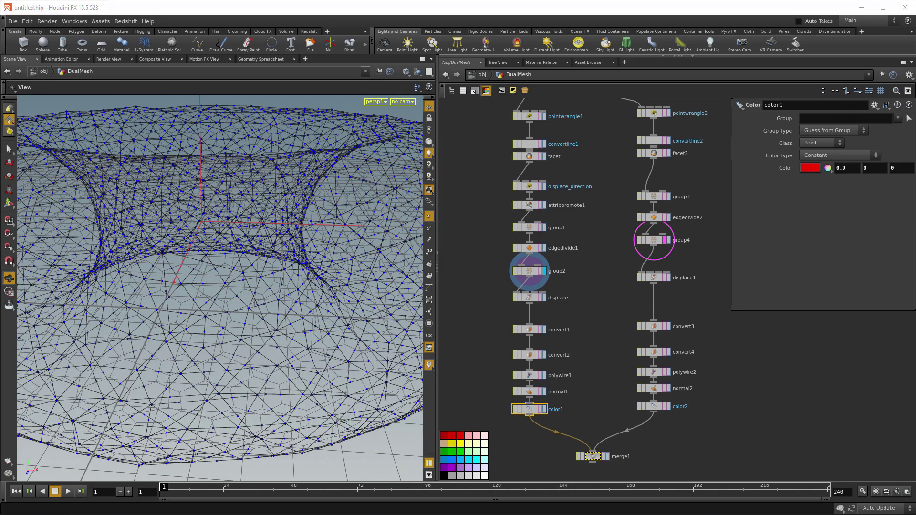
- Add a Point Wrangle to the Voronoi branch between group4 and displace1
{"action": "left_click", "coordinate": [756, 344]}
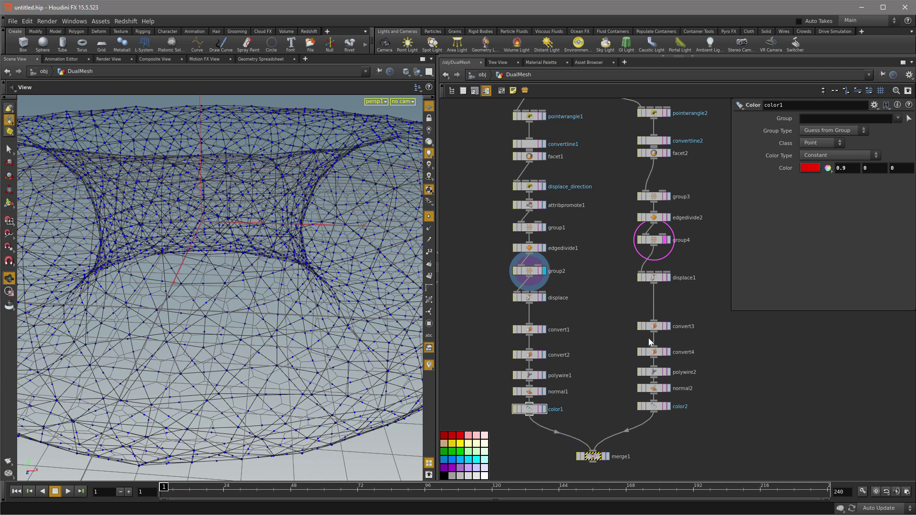
{"action": "middle_click_drag", "start_coordinate": [615, 323], "coordinate": [600, 362]}
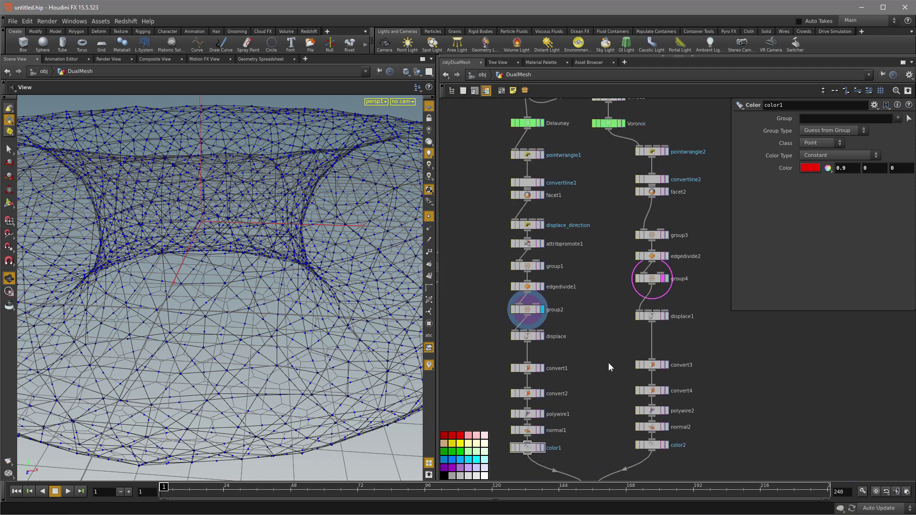
{"action": "key", "text": "Tab"}
{"action": "type", "text": "point"}
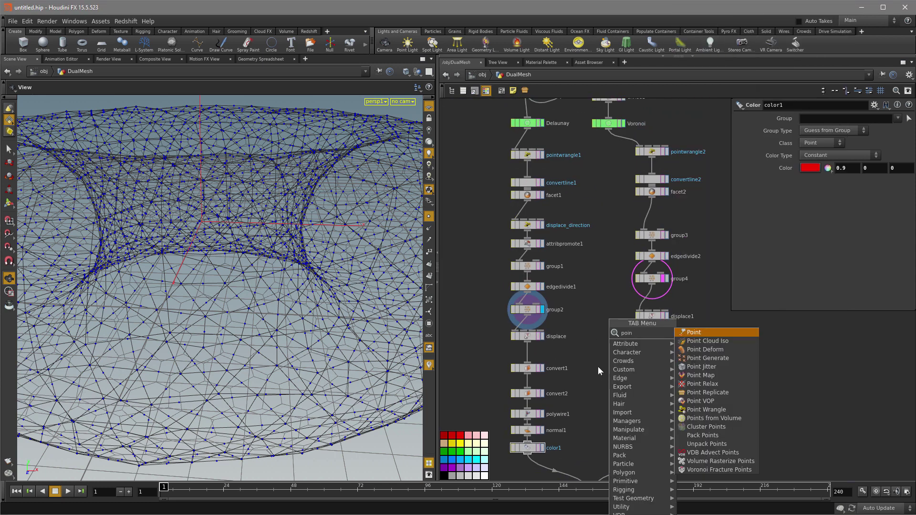
{"action": "left_click", "coordinate": [714, 409]}
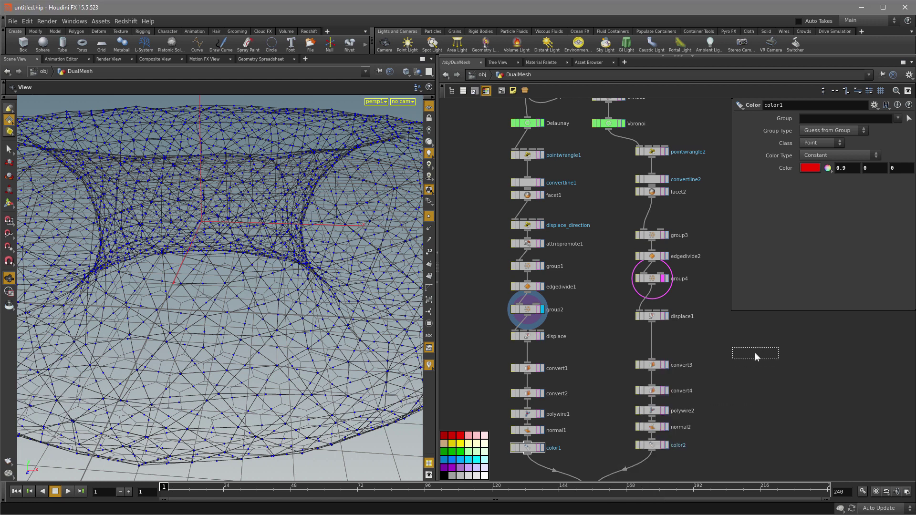
{"action": "left_click", "coordinate": [755, 353]}
{"action": "left_click_drag", "start_coordinate": [755, 353], "coordinate": [652, 324]}
- Rename the new wrangle as check_nearpnt and connect group2 to its second input
{"action": "double_click", "coordinate": [687, 323]}
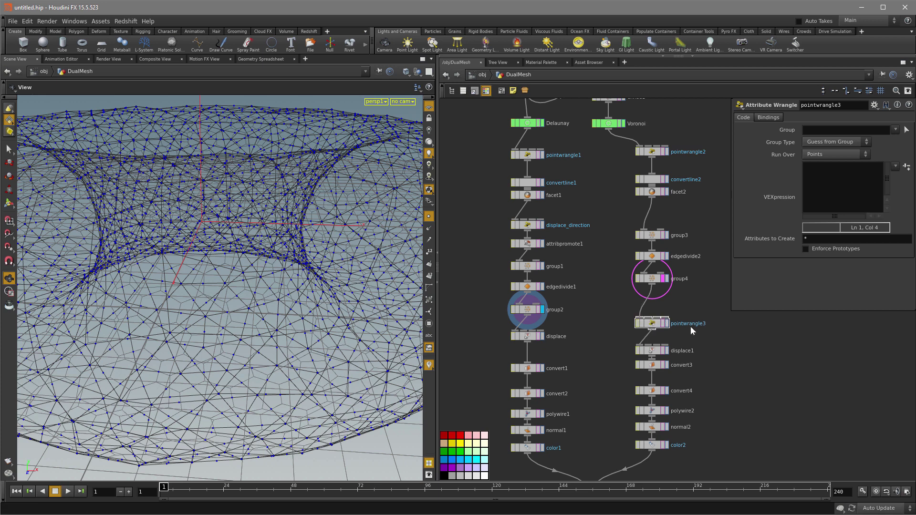
{"action": "type", "text": "check_nearpnt"}
{"action": "key", "text": "Return"}
{"action": "left_click", "coordinate": [639, 321]}
{"action": "left_click_drag", "start_coordinate": [530, 318], "coordinate": [645, 318]}
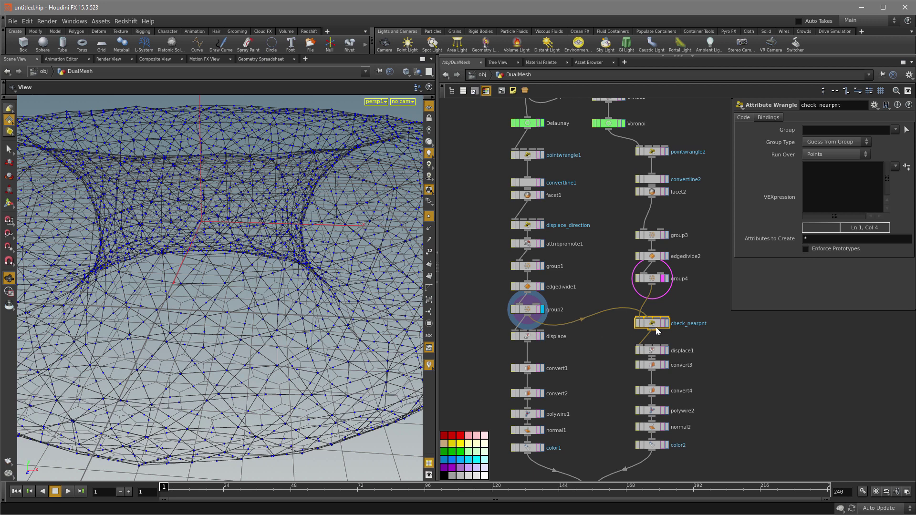
{"action": "left_click_drag", "start_coordinate": [654, 325], "coordinate": [653, 327]}
{"action": "left_click", "coordinate": [667, 325]}
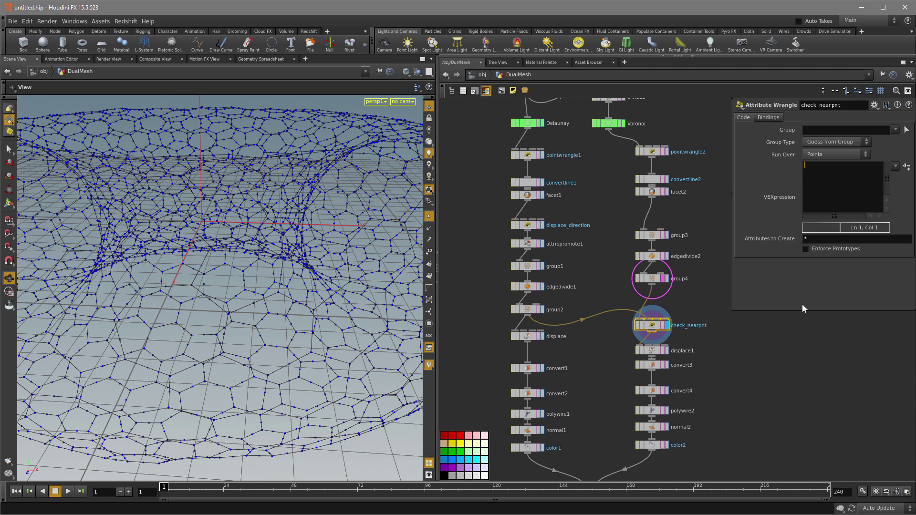
{"action": "type", "text": "@np"}
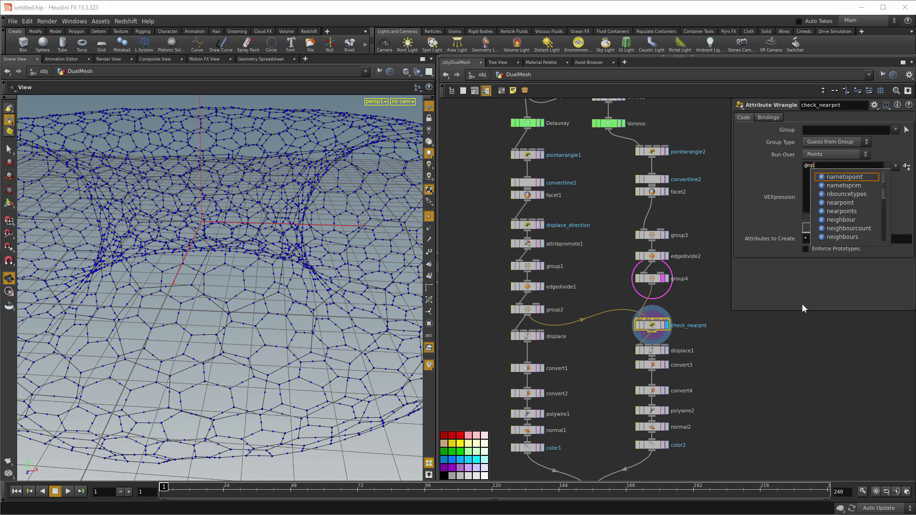
{"action": "type", "text": "nt = "}
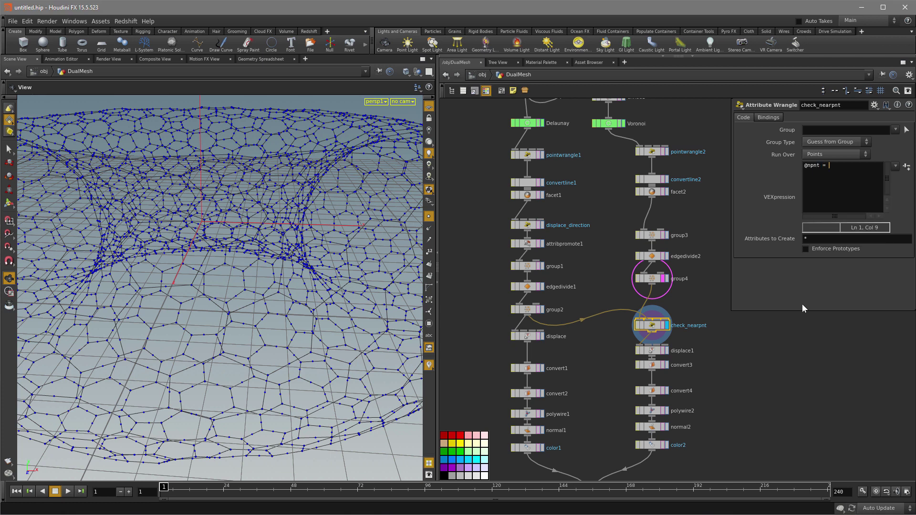
{"action": "type", "text": "nearpoint()"}
{"action": "key", "text": "Left"}
- Check the npnt values in the geometry spreadsheet and make npnt an integer attribute by prefixing it as i@npnt
{"action": "left_click", "coordinate": [268, 59]}
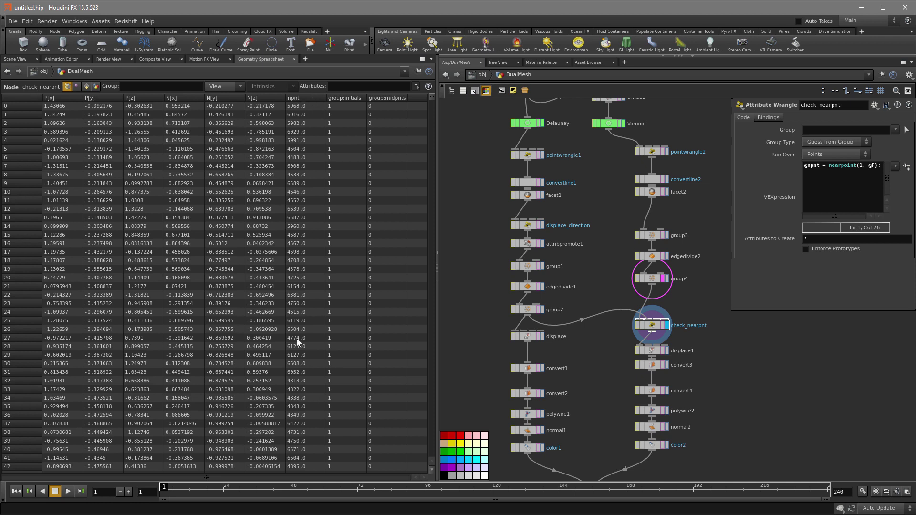
{"action": "left_click", "coordinate": [803, 188]}
{"action": "type", "text": "i"}
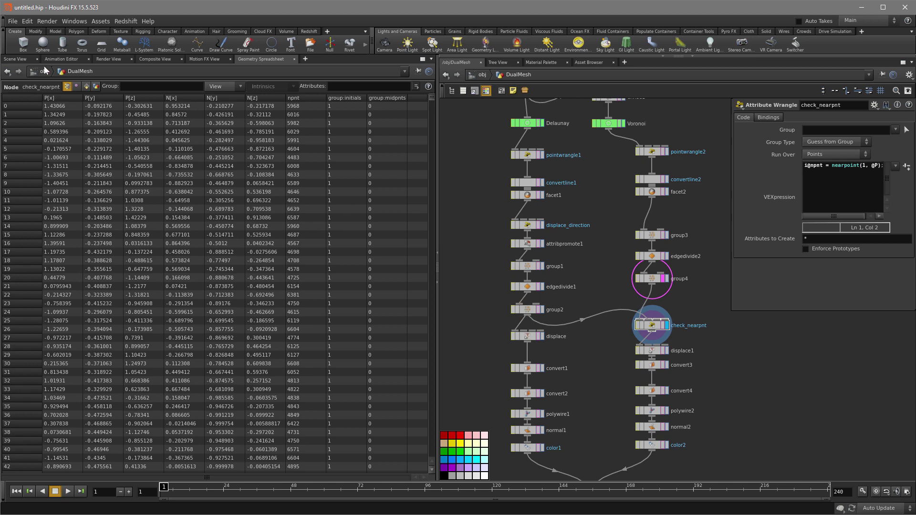
{"action": "left_click", "coordinate": [15, 59]}
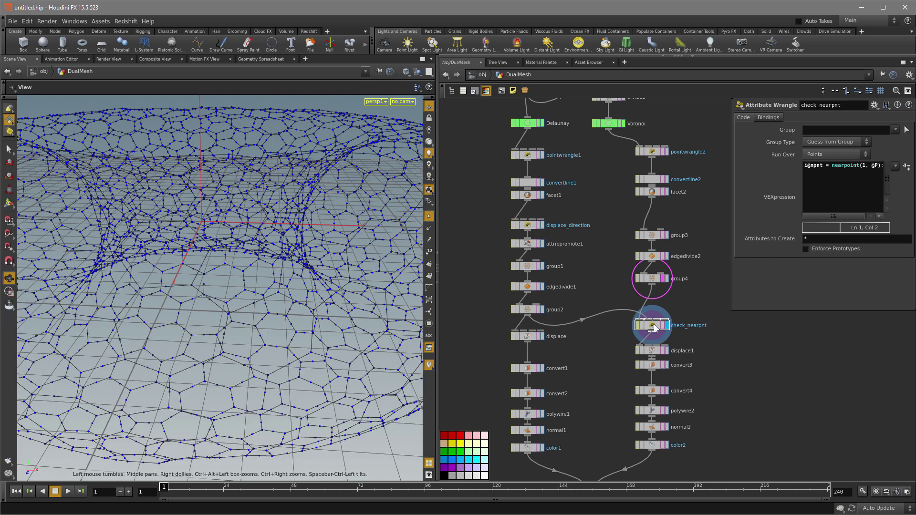
{"action": "left_click_drag", "start_coordinate": [655, 327], "coordinate": [655, 322]}
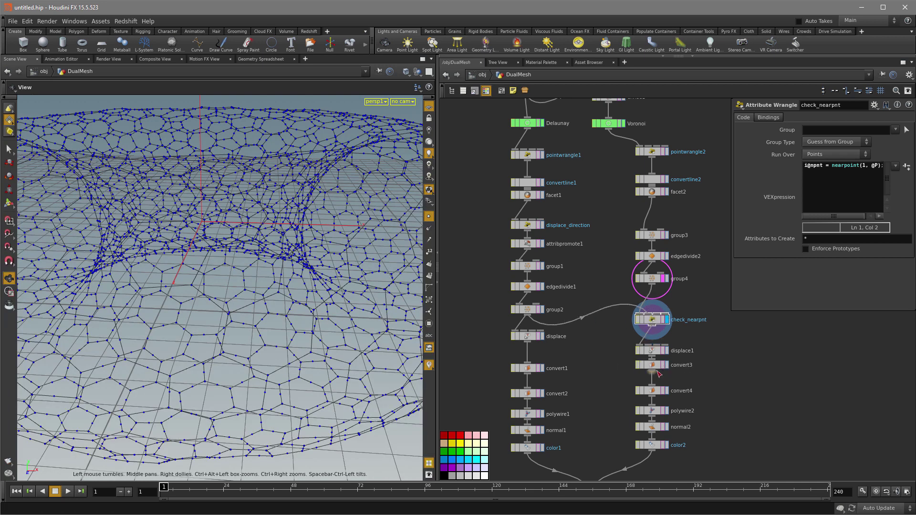
- Enter the displace VOP network and add a Bind Export node beside multiply1
{"action": "double_click", "coordinate": [530, 336]}
{"action": "middle_click_drag", "start_coordinate": [709, 363], "coordinate": [703, 357]}
{"action": "left_click_drag", "start_coordinate": [418, 388], "coordinate": [329, 387]}
{"action": "key", "text": "h"}
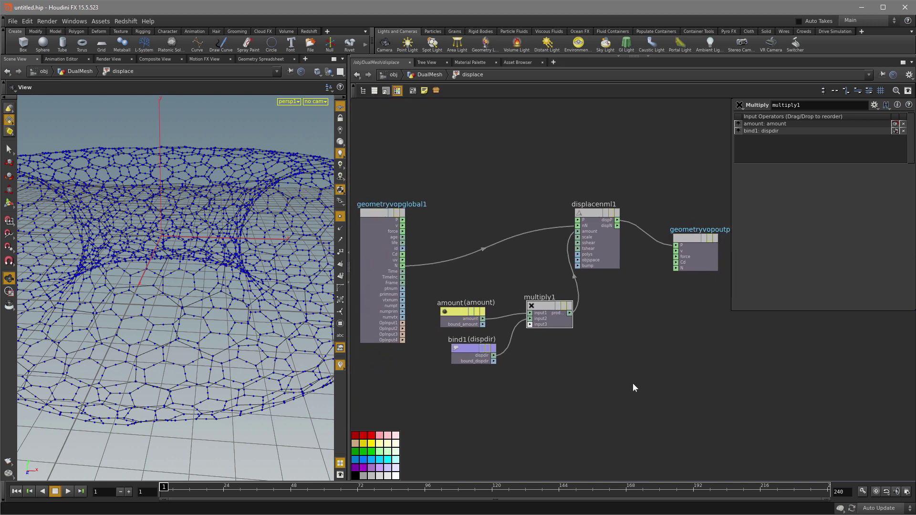
{"action": "key", "text": "Tab"}
{"action": "type", "text": "bin"}
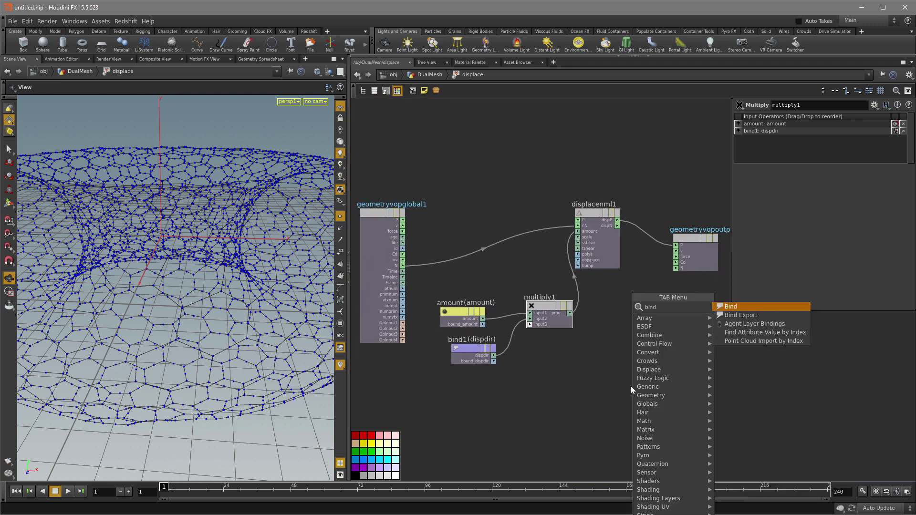
{"action": "left_click", "coordinate": [730, 306]}
{"action": "left_click", "coordinate": [640, 360]}
{"action": "left_click_drag", "start_coordinate": [641, 360], "coordinate": [648, 336]}
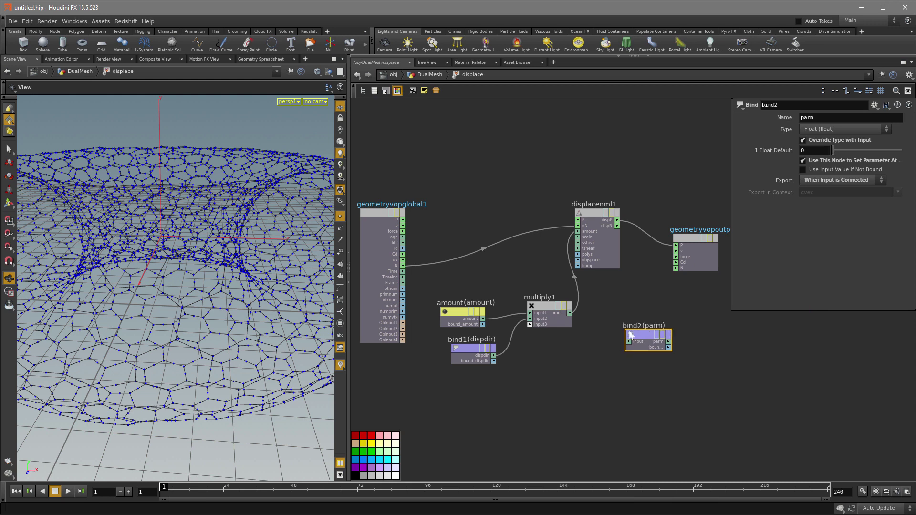
- Name the exported attribute dispweight and feed the product of multiply1 into it
{"action": "type", "text": "dispweight"}
{"action": "left_click", "coordinate": [780, 354]}
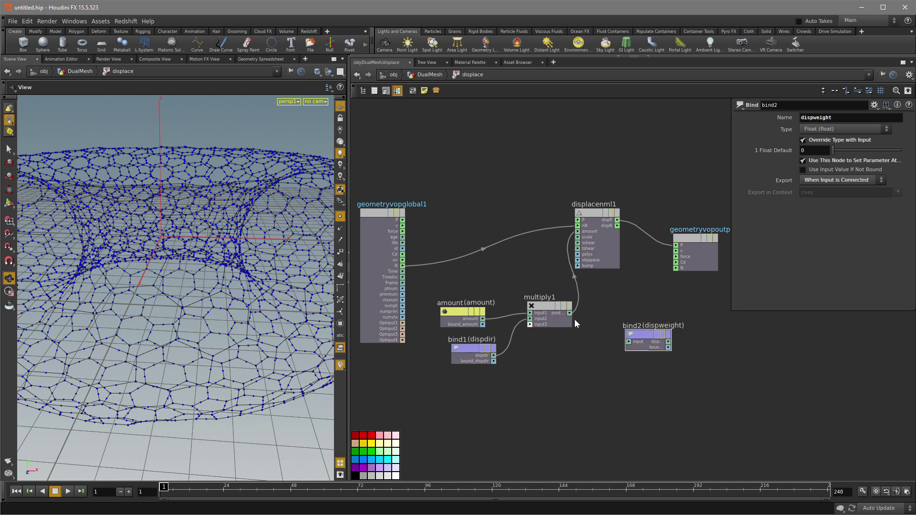
{"action": "left_click", "coordinate": [629, 342]}
- Return to the DualMesh network and connect the output of displace to the second input of displace1
{"action": "key", "text": "u"}
{"action": "middle_click_drag", "start_coordinate": [617, 348], "coordinate": [637, 322]}
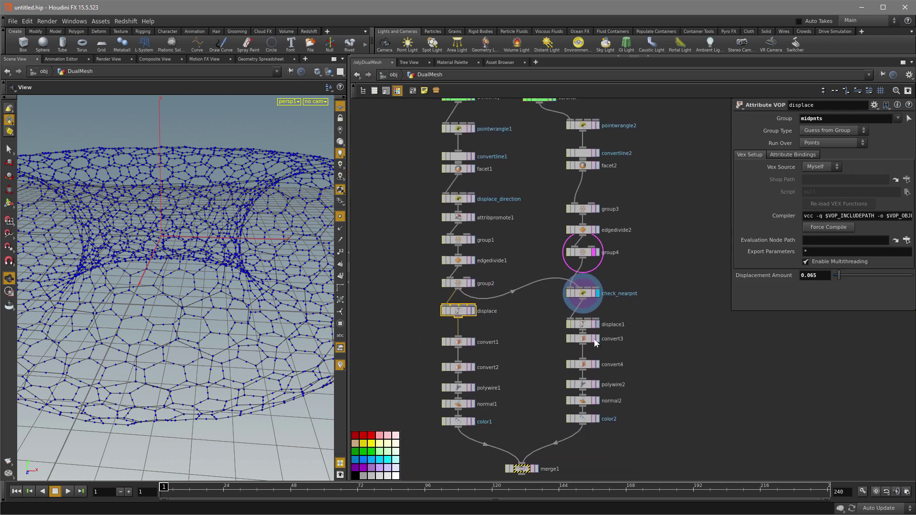
{"action": "mouse_move", "coordinate": [580, 338]}
{"action": "left_mouse_down"}
{"action": "mouse_move", "coordinate": [581, 347]}
{"action": "mouse_move", "coordinate": [582, 327]}
{"action": "left_mouse_up"}
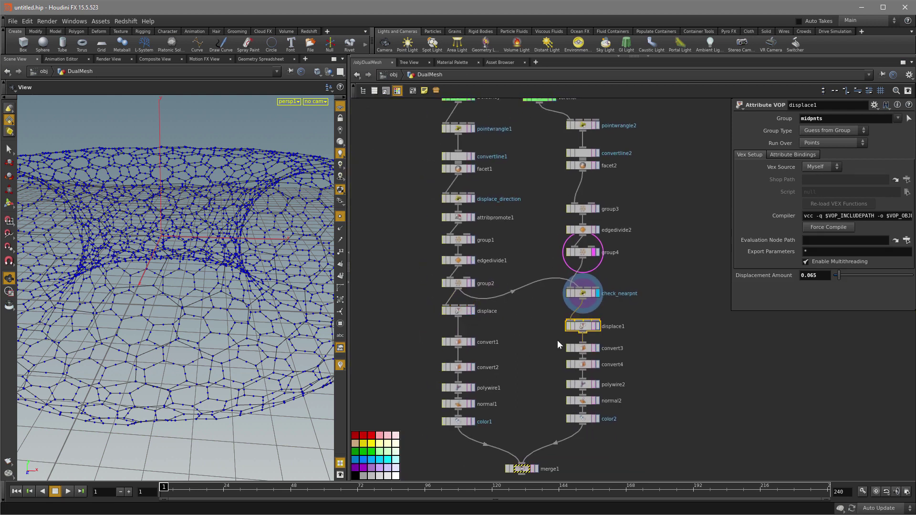
{"action": "left_click_drag", "start_coordinate": [458, 317], "coordinate": [580, 321]}
{"action": "scroll", "coordinate": [552, 321], "scroll_direction": "up", "scroll_amount": 5}
{"action": "scroll", "coordinate": [561, 318], "scroll_direction": "down", "scroll_amount": 1}
{"action": "middle_click_drag", "start_coordinate": [561, 318], "coordinate": [591, 302]}
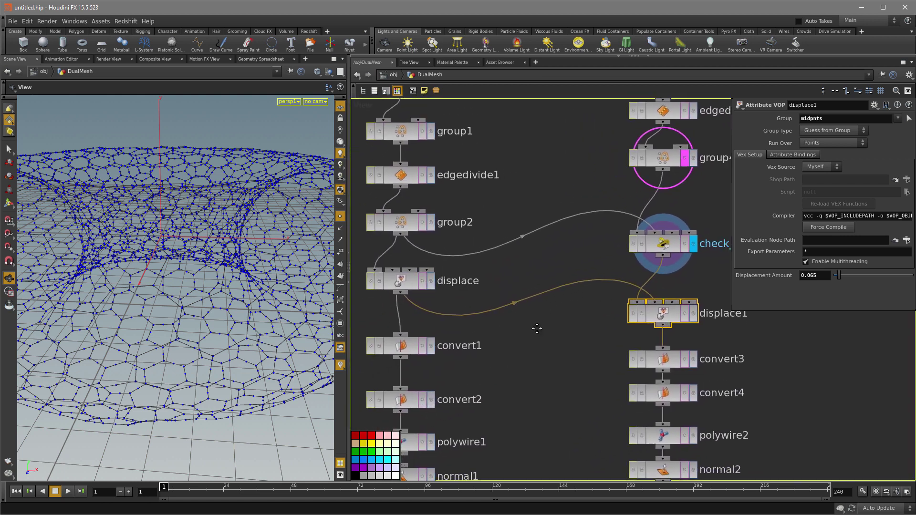
- Recheck the dispweight export inside displace and inspect its point attributes in the geometry spreadsheet
{"action": "double_click", "coordinate": [399, 285]}
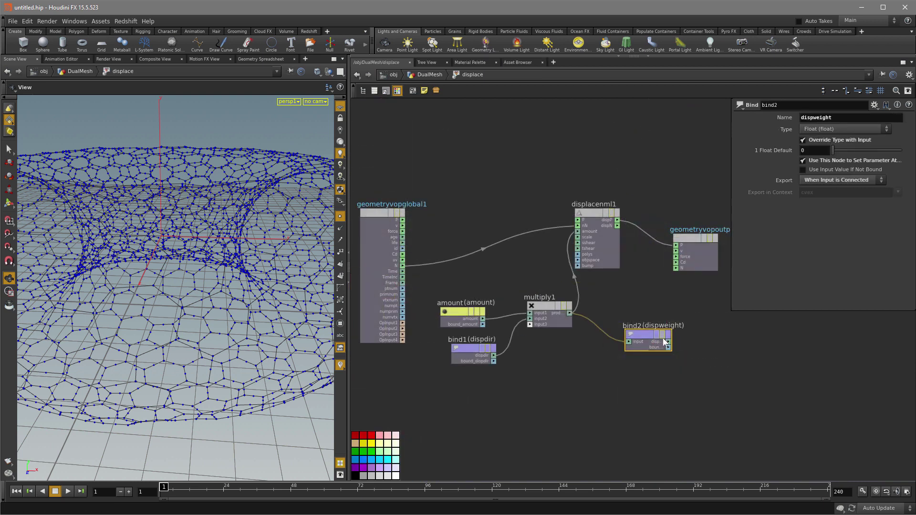
{"action": "key", "text": "u"}
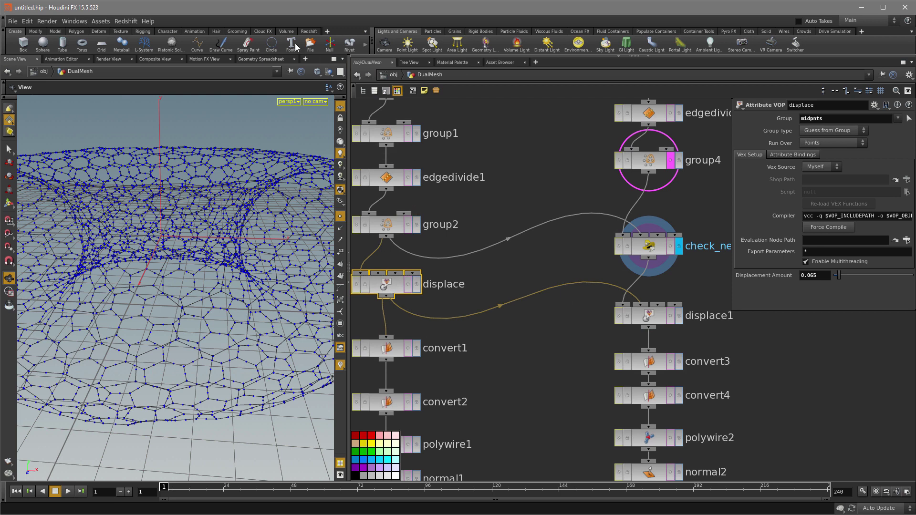
{"action": "left_click", "coordinate": [262, 60]}
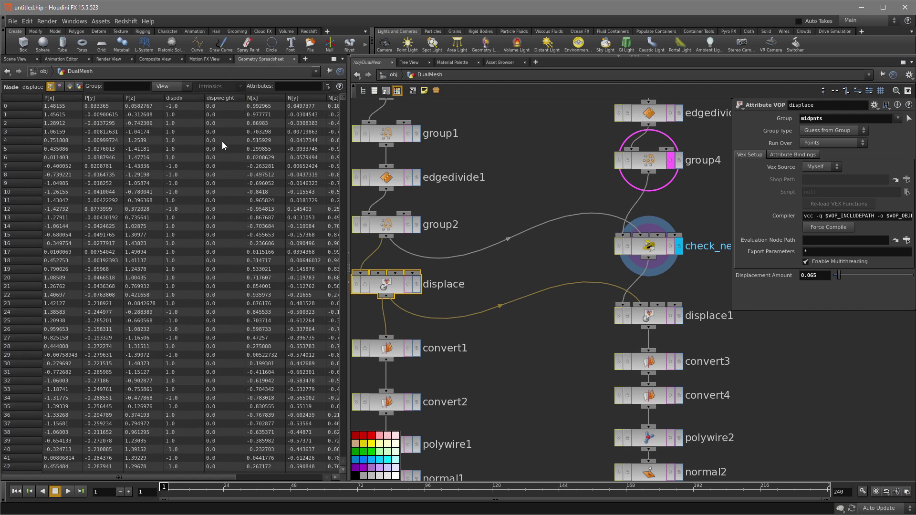
{"action": "left_click_drag", "start_coordinate": [342, 97], "coordinate": [325, 85]}
{"action": "left_click", "coordinate": [18, 60]}
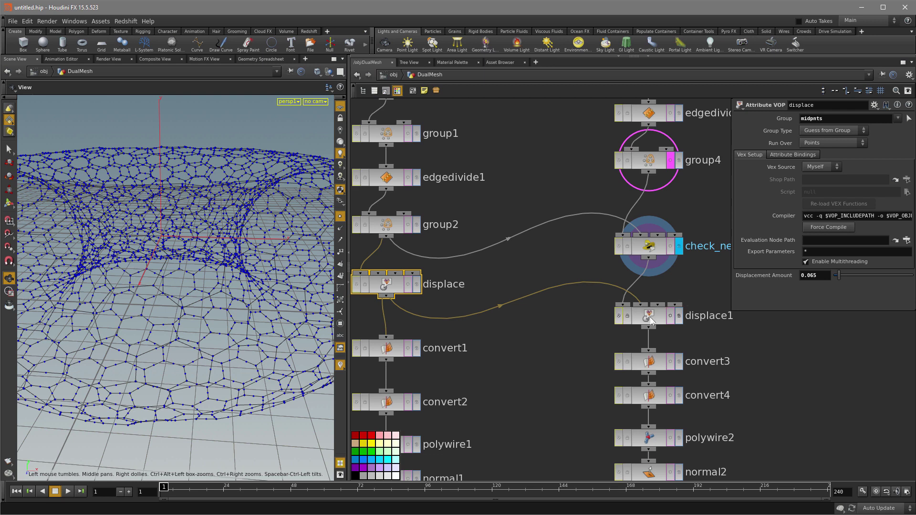
- Enter the displace1 VOP network and add a Bind node below displacenml1
{"action": "double_click", "coordinate": [650, 318]}
{"action": "middle_click_drag", "start_coordinate": [713, 344], "coordinate": [459, 389]}
{"action": "middle_click_drag", "start_coordinate": [541, 365], "coordinate": [531, 365]}
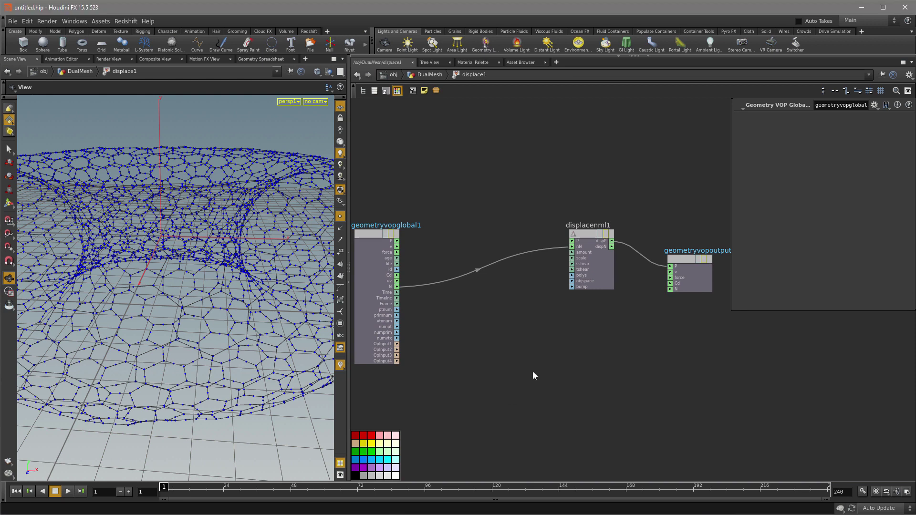
{"action": "key", "text": "Tab"}
{"action": "type", "text": "bin"}
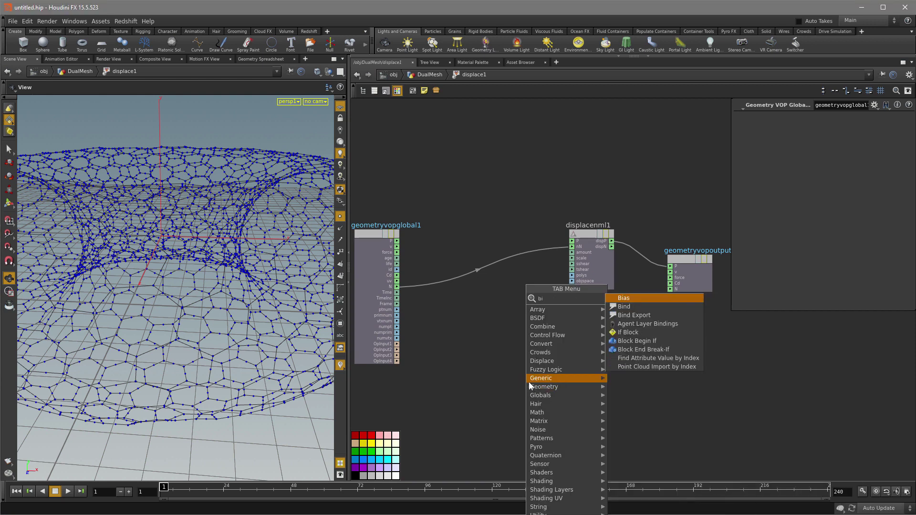
{"action": "key", "text": "Return"}
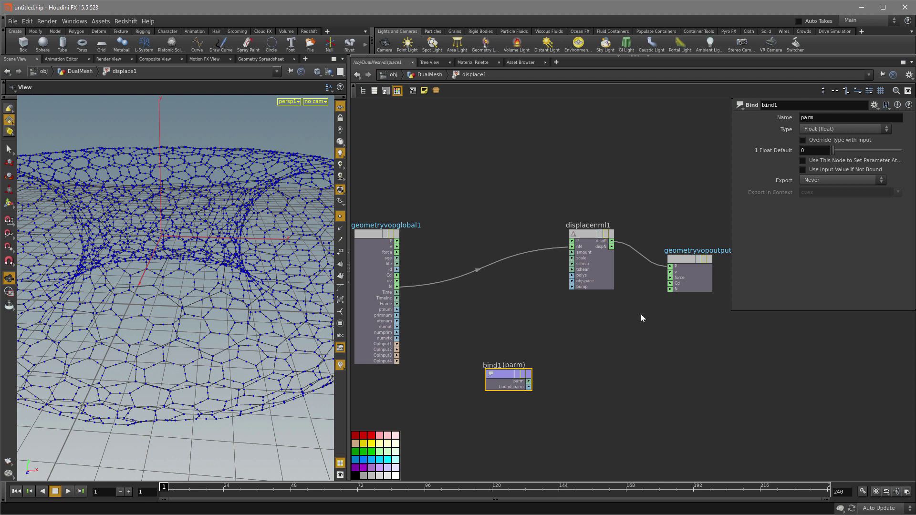
- Name the Bind node's attribute npnt and set its type to Integer
{"action": "double_click", "coordinate": [807, 117]}
{"action": "type", "text": "npnt"}
{"action": "left_click", "coordinate": [623, 294]}
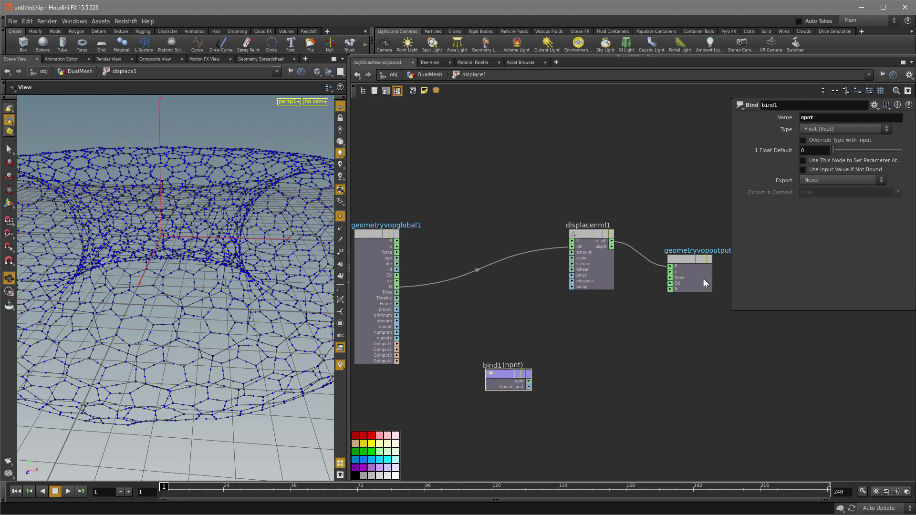
{"action": "left_click", "coordinate": [826, 129]}
{"action": "left_click", "coordinate": [831, 143]}
{"action": "left_click_drag", "start_coordinate": [505, 371], "coordinate": [486, 363]}
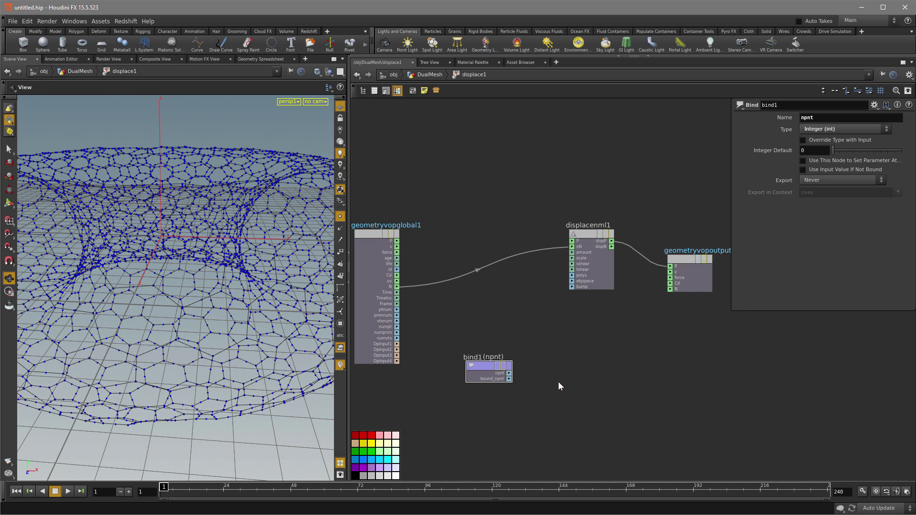
- Add an Import Point Attribute node beside bind1 and connect OpInput2 of the global variables to its file input
{"action": "key", "text": "Tab"}
{"action": "mouse_move", "coordinate": [563, 378]}
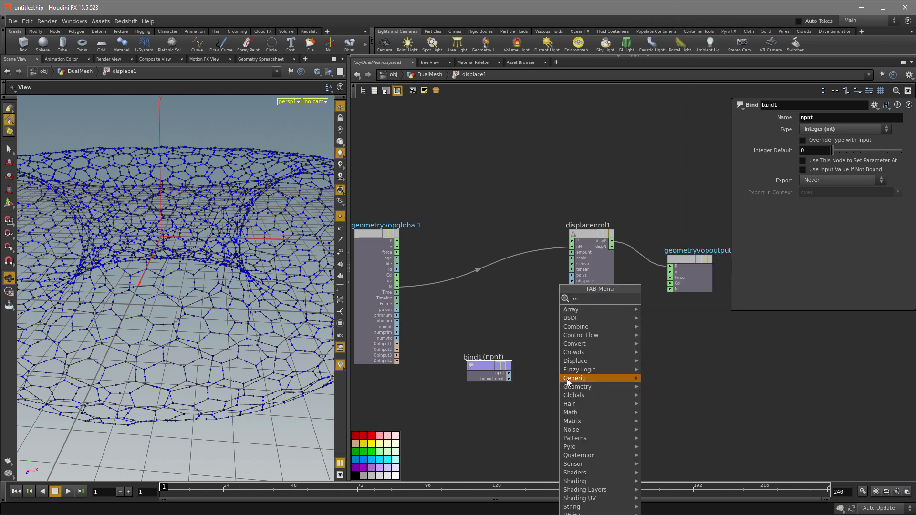
{"action": "left_click", "coordinate": [683, 308]}
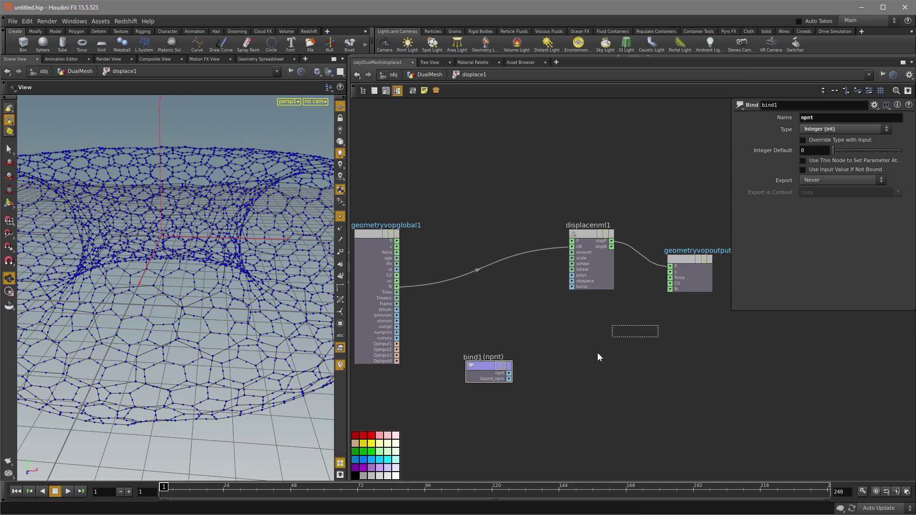
{"action": "left_click", "coordinate": [546, 376]}
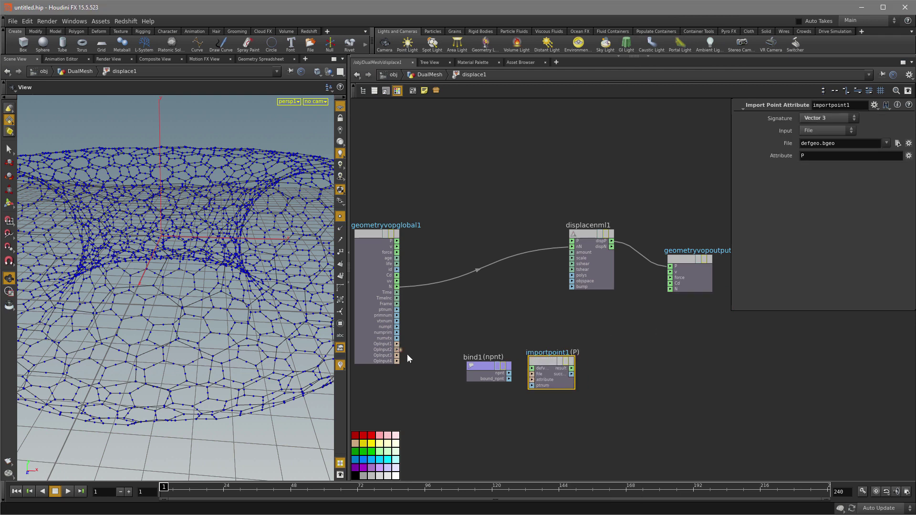
{"action": "left_click_drag", "start_coordinate": [534, 377], "coordinate": [396, 349]}
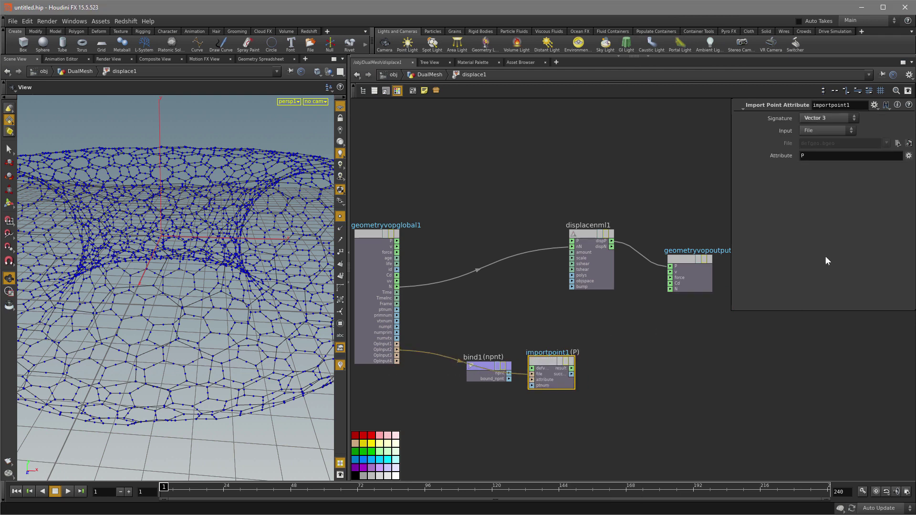
- Set importpoint1 to read the dispweight attribute with a Float signature
{"action": "double_click", "coordinate": [812, 155]}
{"action": "type", "text": "dispweight"}
{"action": "key", "text": "Return"}
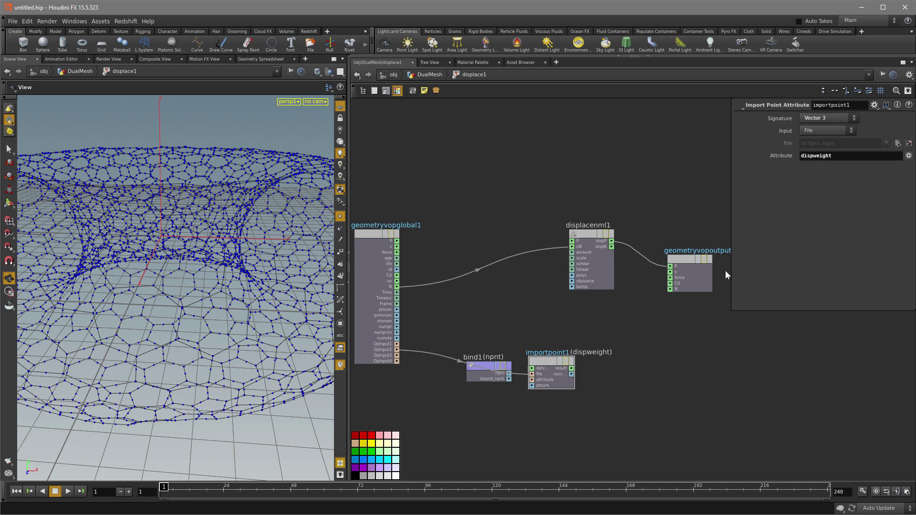
{"action": "left_click", "coordinate": [834, 117]}
{"action": "left_click", "coordinate": [815, 129]}
- Reposition bind1 below importpoint1 and connect its npnt output to the ptnum input of importpoint1
{"action": "left_click_drag", "start_coordinate": [481, 372], "coordinate": [472, 404]}
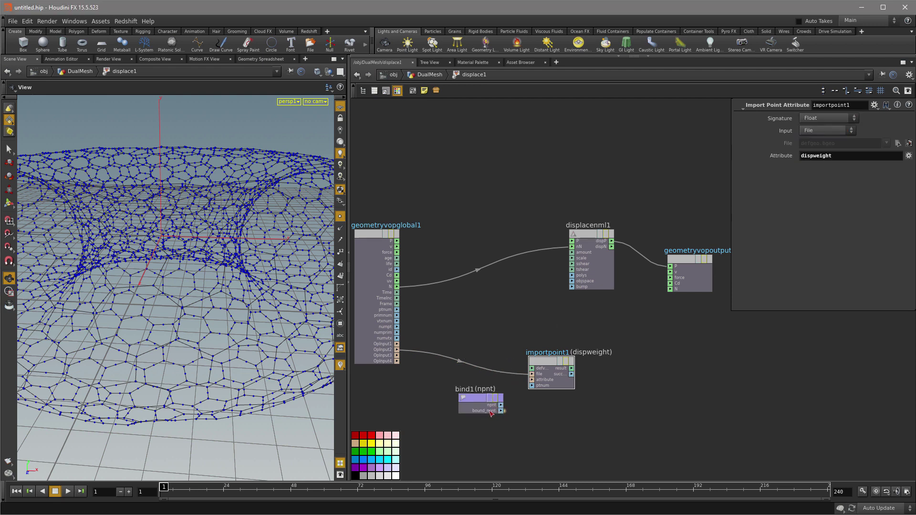
{"action": "left_click_drag", "start_coordinate": [546, 369], "coordinate": [561, 366]}
{"action": "left_click_drag", "start_coordinate": [501, 405], "coordinate": [549, 362]}
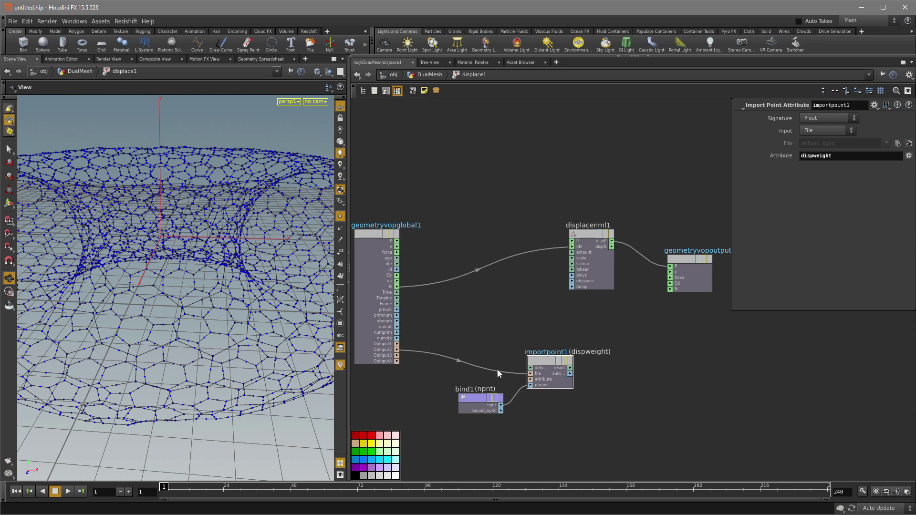
- Route the importpoint1 result through a new Multiply Constant with multiplier -1 into the amount input of displacenml1
{"action": "key", "text": "Tab"}
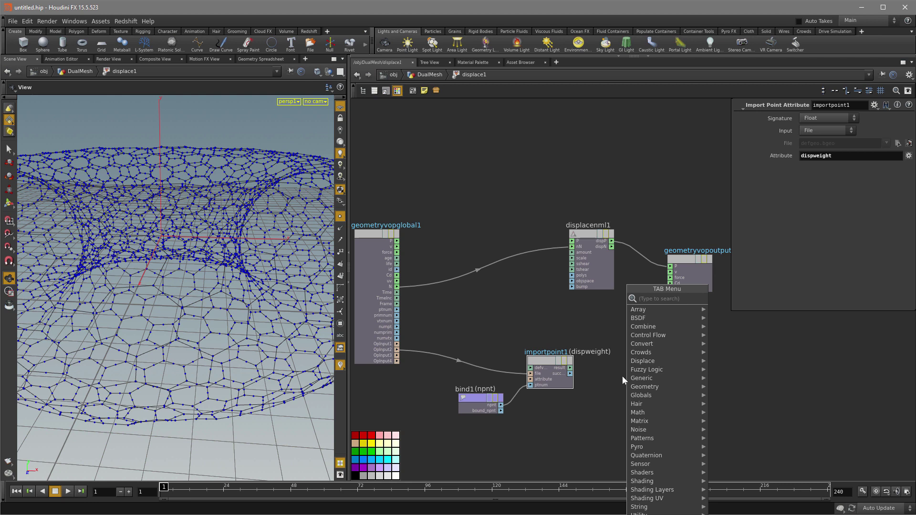
{"action": "type", "text": "mul"}
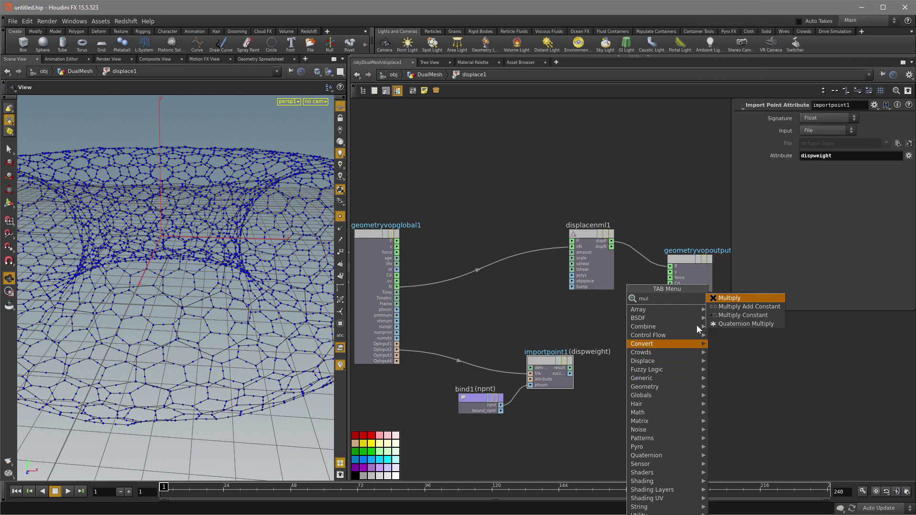
{"action": "left_click", "coordinate": [740, 316]}
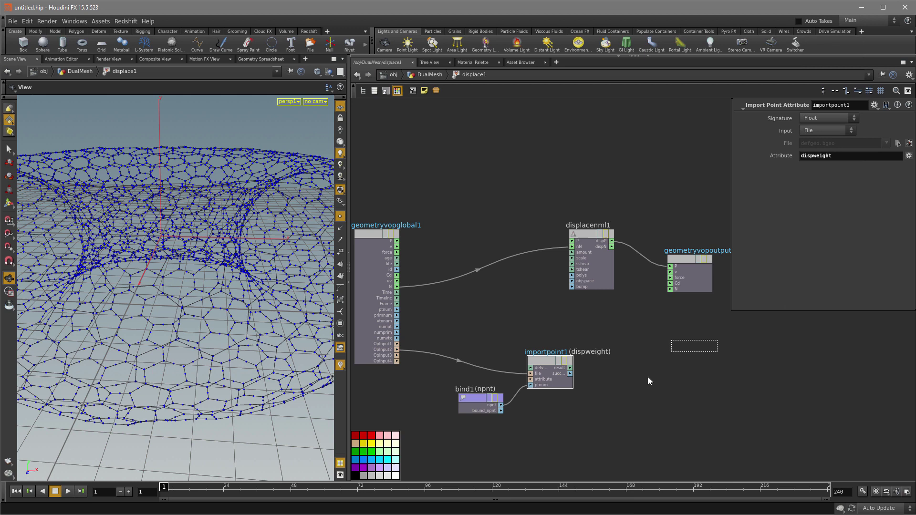
{"action": "left_click", "coordinate": [630, 381]}
{"action": "left_click_drag", "start_coordinate": [570, 368], "coordinate": [623, 375]}
{"action": "left_click_drag", "start_coordinate": [641, 367], "coordinate": [629, 360]}
{"action": "double_click", "coordinate": [817, 130]}
{"action": "type", "text": "-1"}
{"action": "key", "text": "Return"}
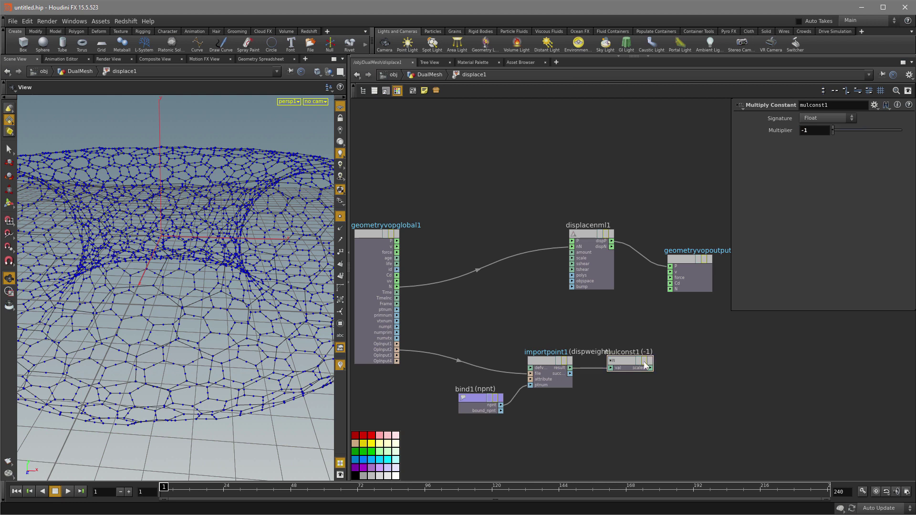
{"action": "left_click_drag", "start_coordinate": [622, 368], "coordinate": [572, 253]}
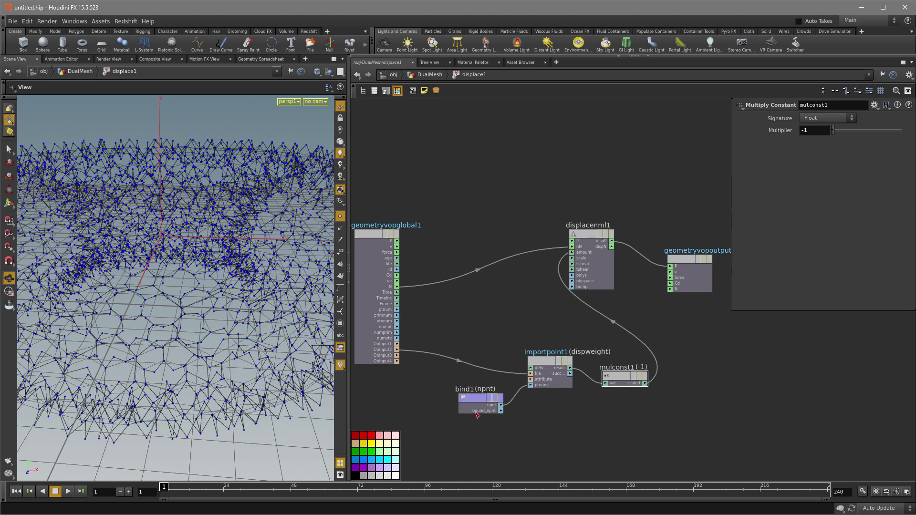
- Return to the DualMesh network, display merge1, and hide the point markers in the viewport
{"action": "key", "text": "u"}
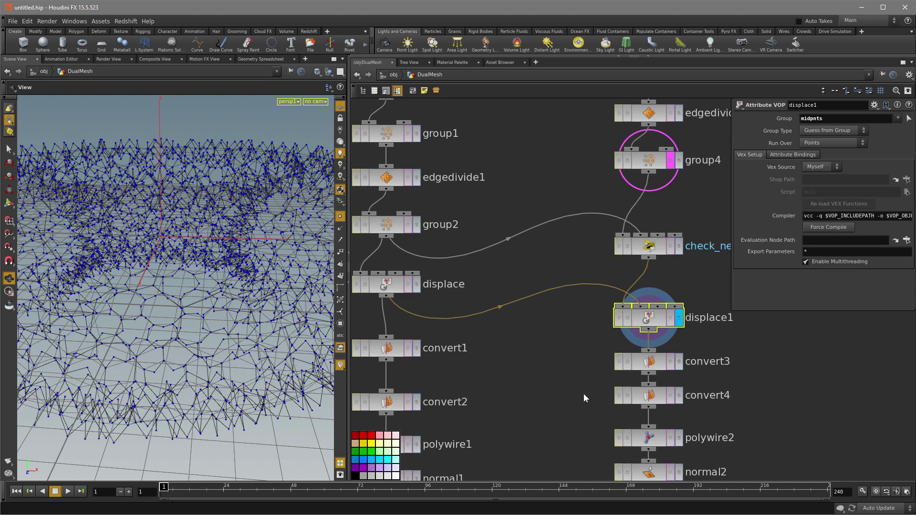
{"action": "scroll", "coordinate": [583, 393], "scroll_direction": "down", "scroll_amount": 5}
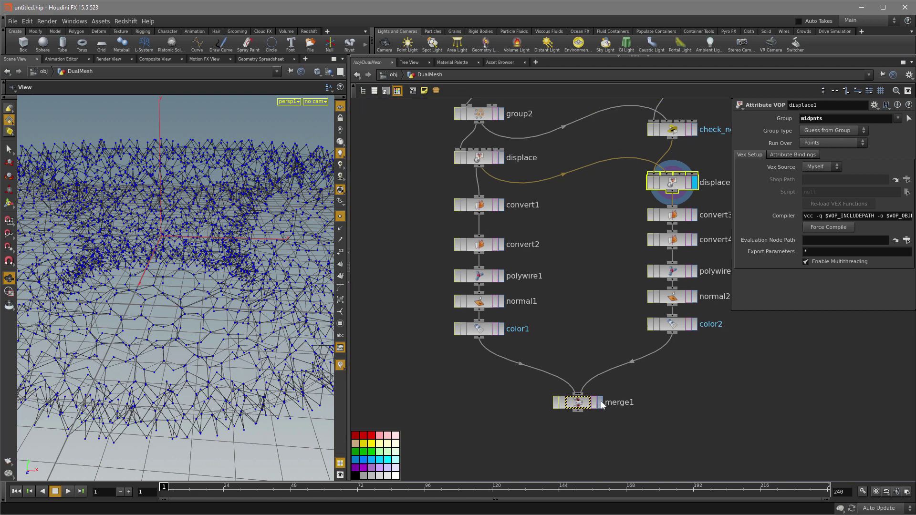
{"action": "left_click", "coordinate": [601, 403]}
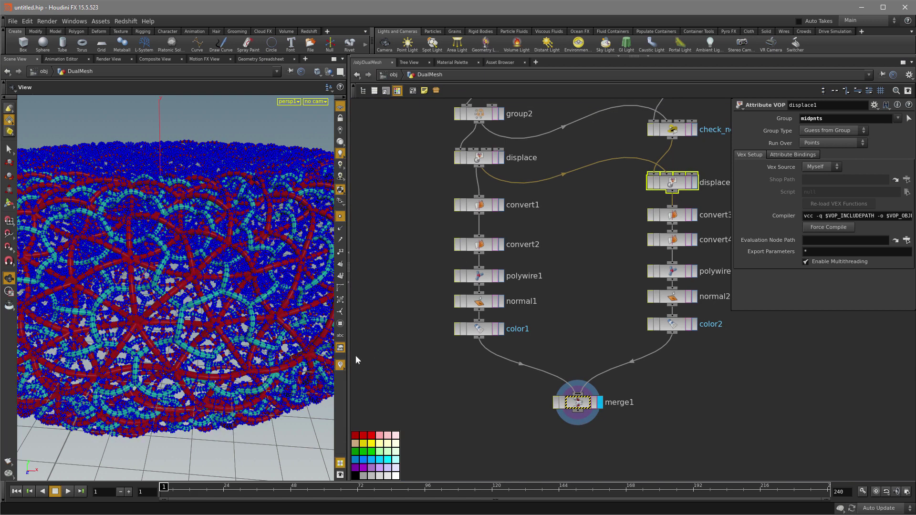
{"action": "left_click", "coordinate": [340, 216]}
{"action": "scroll", "coordinate": [187, 337], "scroll_direction": "up", "scroll_amount": 5}
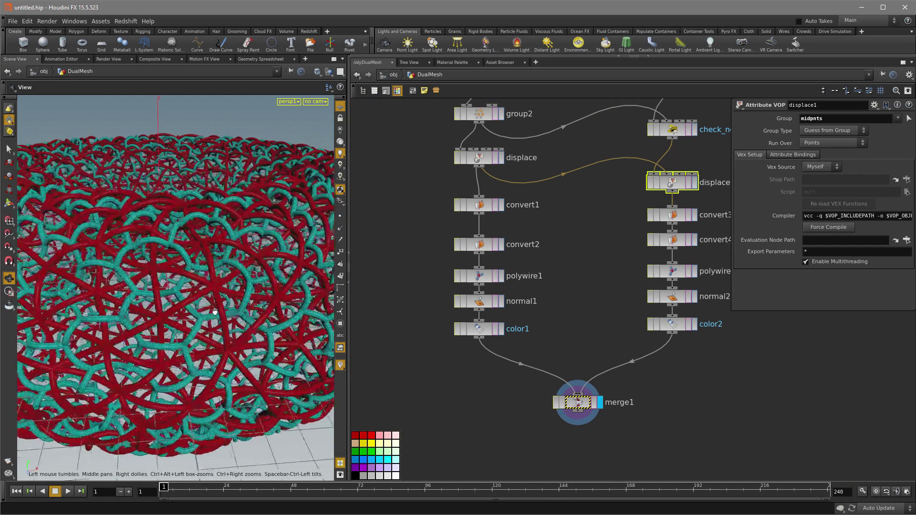
{"action": "scroll", "coordinate": [187, 337], "scroll_direction": "down", "scroll_amount": 5}
{"action": "left_click_drag", "start_coordinate": [223, 339], "coordinate": [231, 332]}
{"action": "right_click_drag", "start_coordinate": [231, 332], "coordinate": [233, 329]}
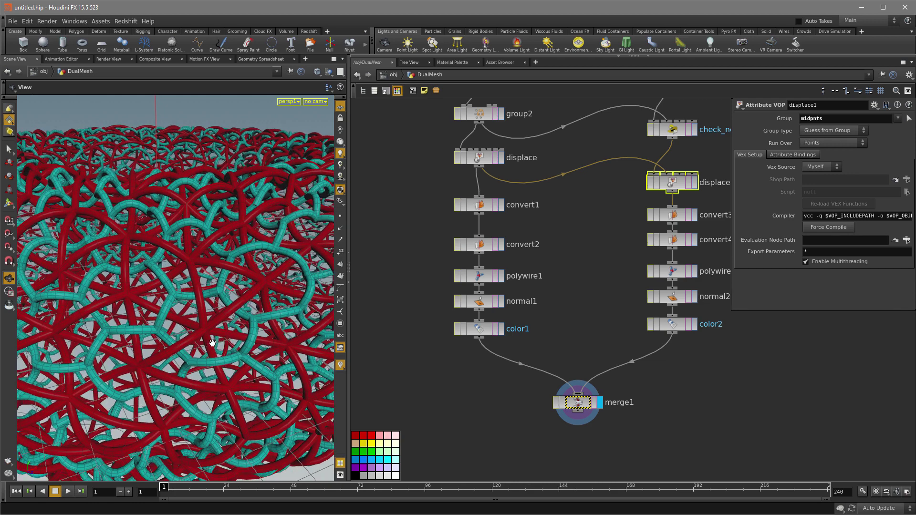
{"action": "scroll", "coordinate": [258, 313], "scroll_direction": "down", "scroll_amount": 5}
{"action": "left_click_drag", "start_coordinate": [258, 312], "coordinate": [221, 334]}
- Set the wire radius of both polywire2 and polywire1 to 0.02
{"action": "left_click", "coordinate": [480, 275]}
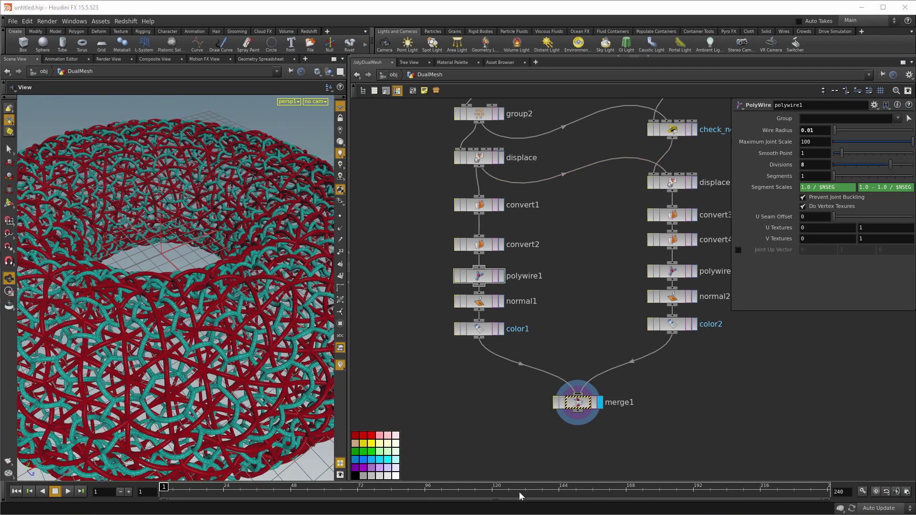
{"action": "left_click_drag", "start_coordinate": [435, 268], "coordinate": [716, 268]}
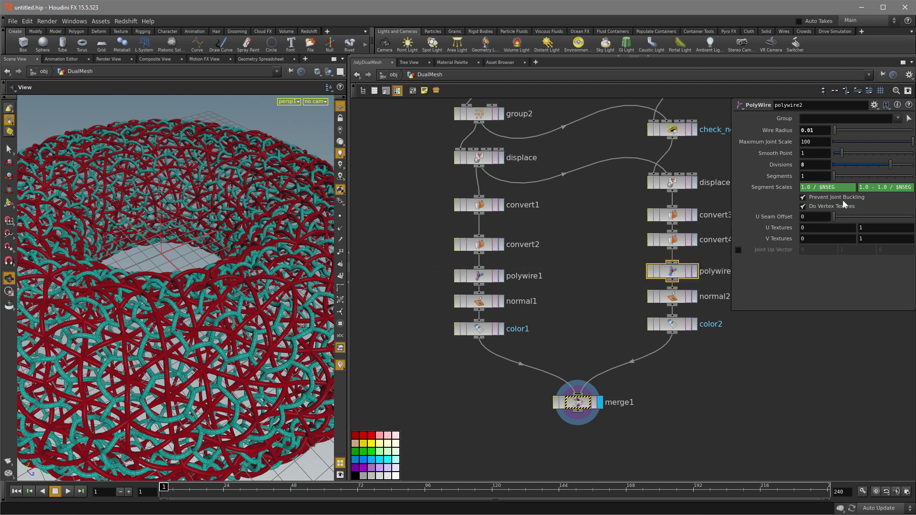
{"action": "left_click_drag", "start_coordinate": [813, 135], "coordinate": [810, 134]}
{"action": "key", "text": "Return"}
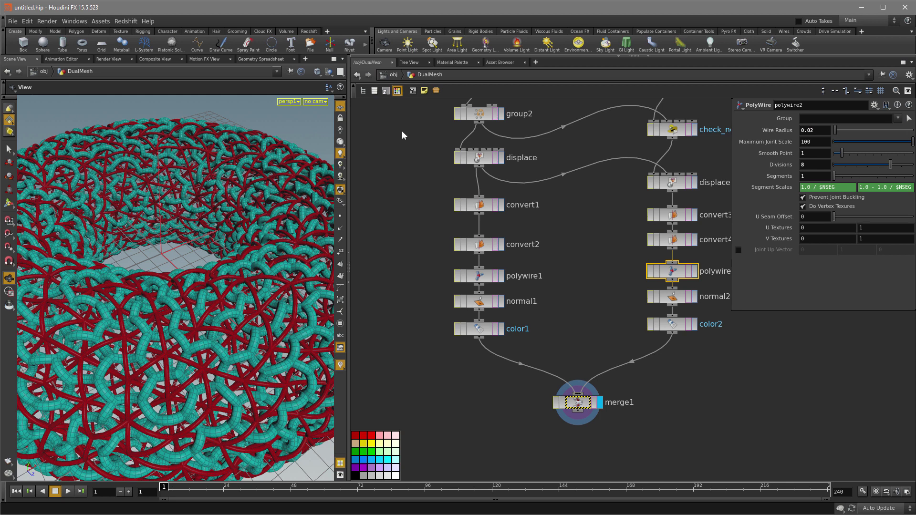
{"action": "left_click", "coordinate": [486, 275]}
{"action": "left_click_drag", "start_coordinate": [819, 128], "coordinate": [811, 129]}
{"action": "type", "text": "2"}
{"action": "key", "text": "Return"}
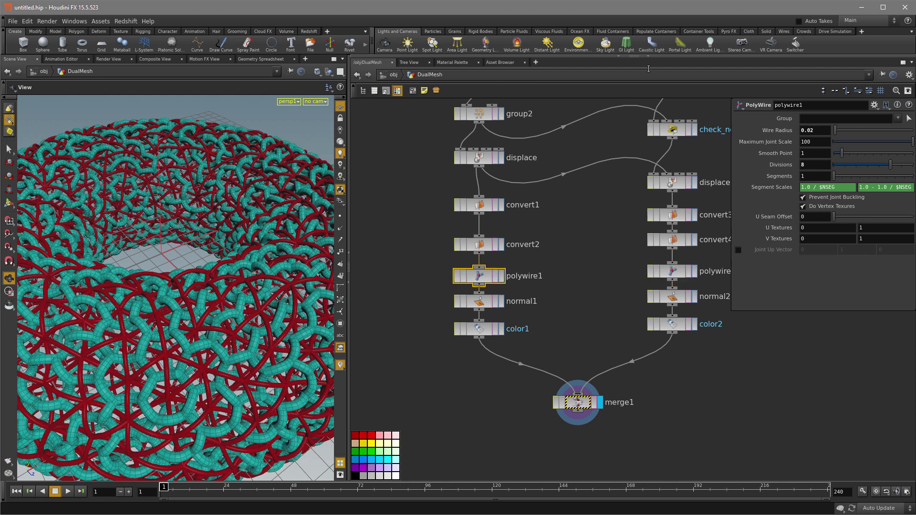
- Switch the viewport shading to Smooth Shaded and hide the reference grid
{"action": "left_click", "coordinate": [328, 71]}
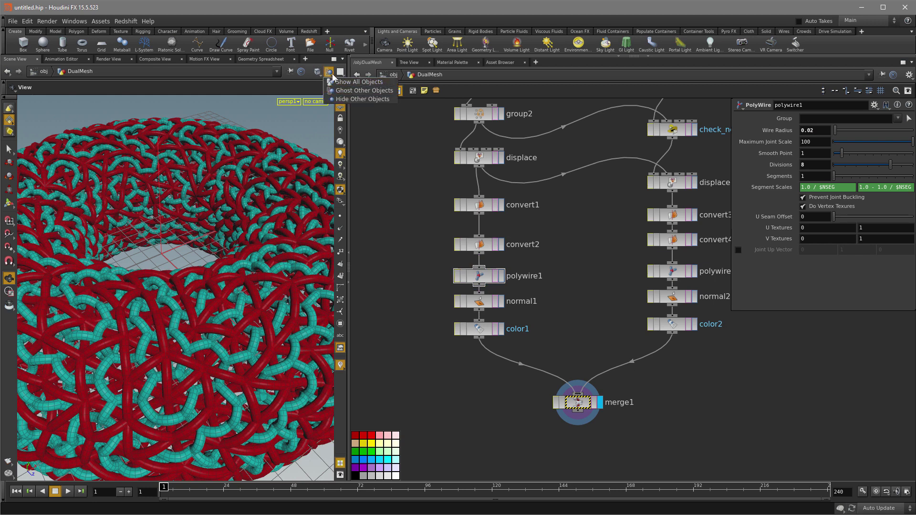
{"action": "left_click", "coordinate": [317, 72]}
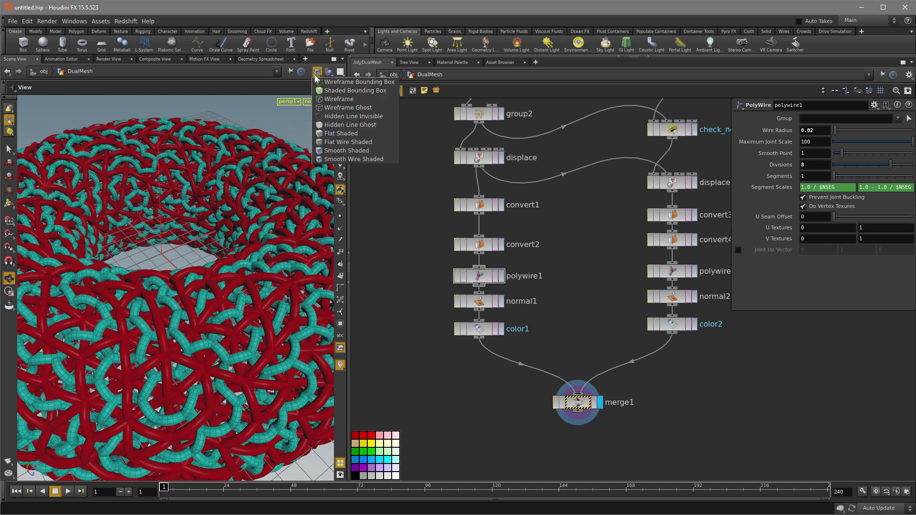
{"action": "left_click", "coordinate": [343, 151]}
{"action": "key", "text": "h"}
{"action": "mouse_move", "coordinate": [201, 315]}
{"action": "left_mouse_down"}
{"action": "mouse_move", "coordinate": [209, 268]}
{"action": "mouse_move", "coordinate": [217, 276]}
{"action": "mouse_move", "coordinate": [201, 320]}
{"action": "left_mouse_up"}
{"action": "right_click_drag", "start_coordinate": [201, 320], "coordinate": [215, 305]}
{"action": "left_click", "coordinate": [342, 106]}
- Examine the interwoven wire torus from several angles and review the complete DualMesh node network
{"action": "left_click_drag", "start_coordinate": [245, 363], "coordinate": [242, 327]}
{"action": "right_click_drag", "start_coordinate": [242, 327], "coordinate": [225, 313]}
{"action": "left_click_drag", "start_coordinate": [232, 316], "coordinate": [239, 355]}
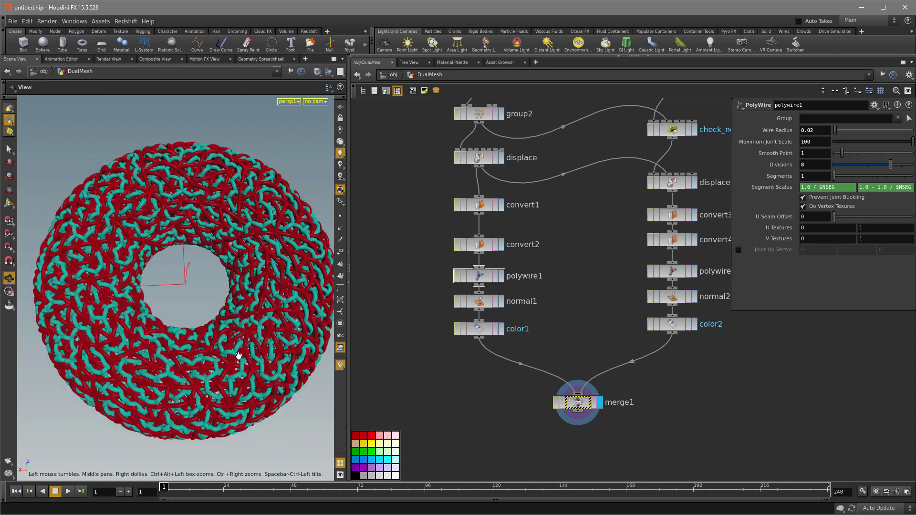
{"action": "right_click_drag", "start_coordinate": [226, 356], "coordinate": [242, 337]}
{"action": "left_click_drag", "start_coordinate": [240, 379], "coordinate": [242, 339]}
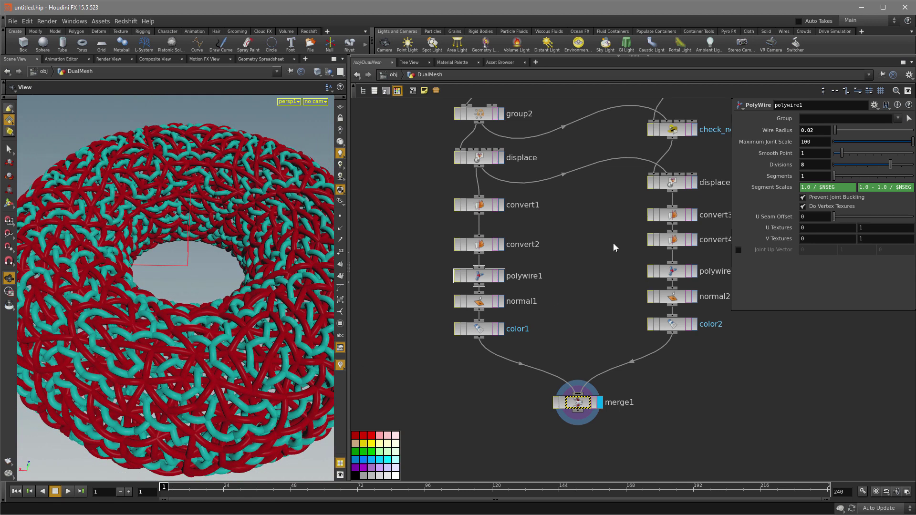
{"action": "scroll", "coordinate": [614, 242], "scroll_direction": "down", "scroll_amount": 6}
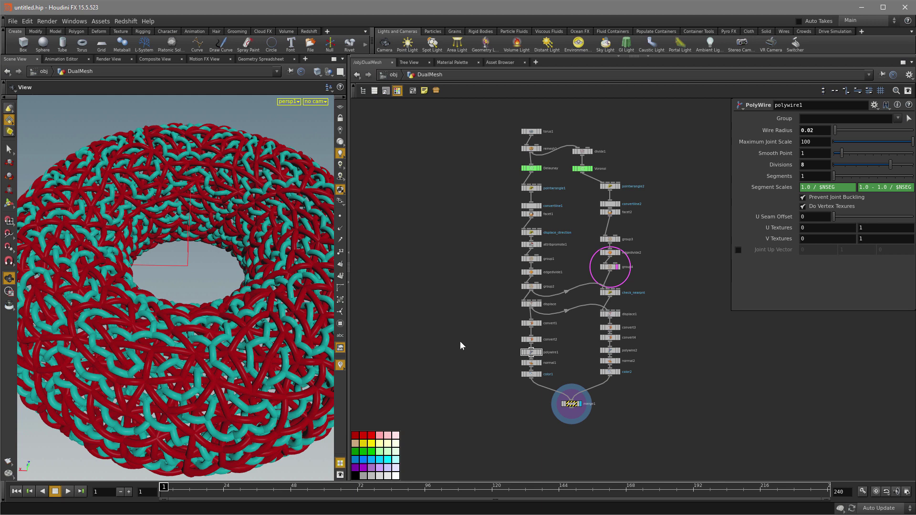
{"action": "scroll", "coordinate": [249, 348], "scroll_direction": "down", "scroll_amount": 10}
{"action": "left_click_drag", "start_coordinate": [249, 348], "coordinate": [242, 353]}
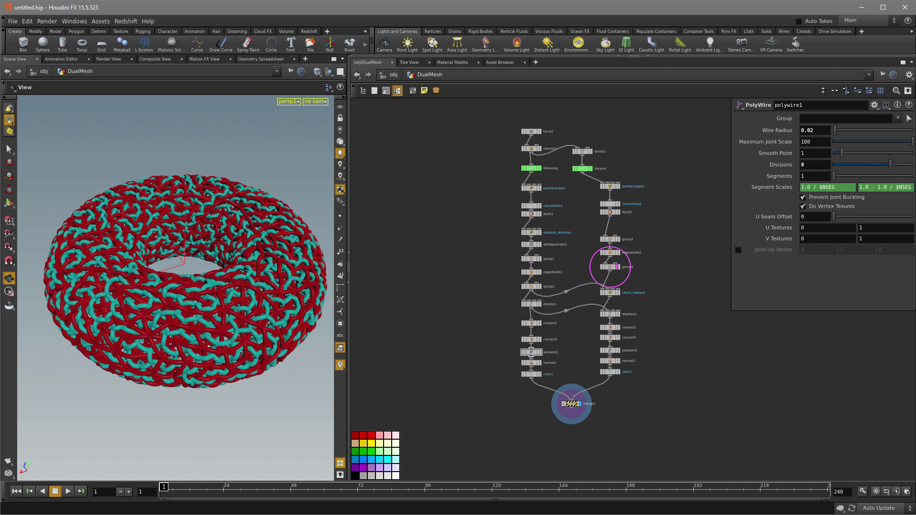